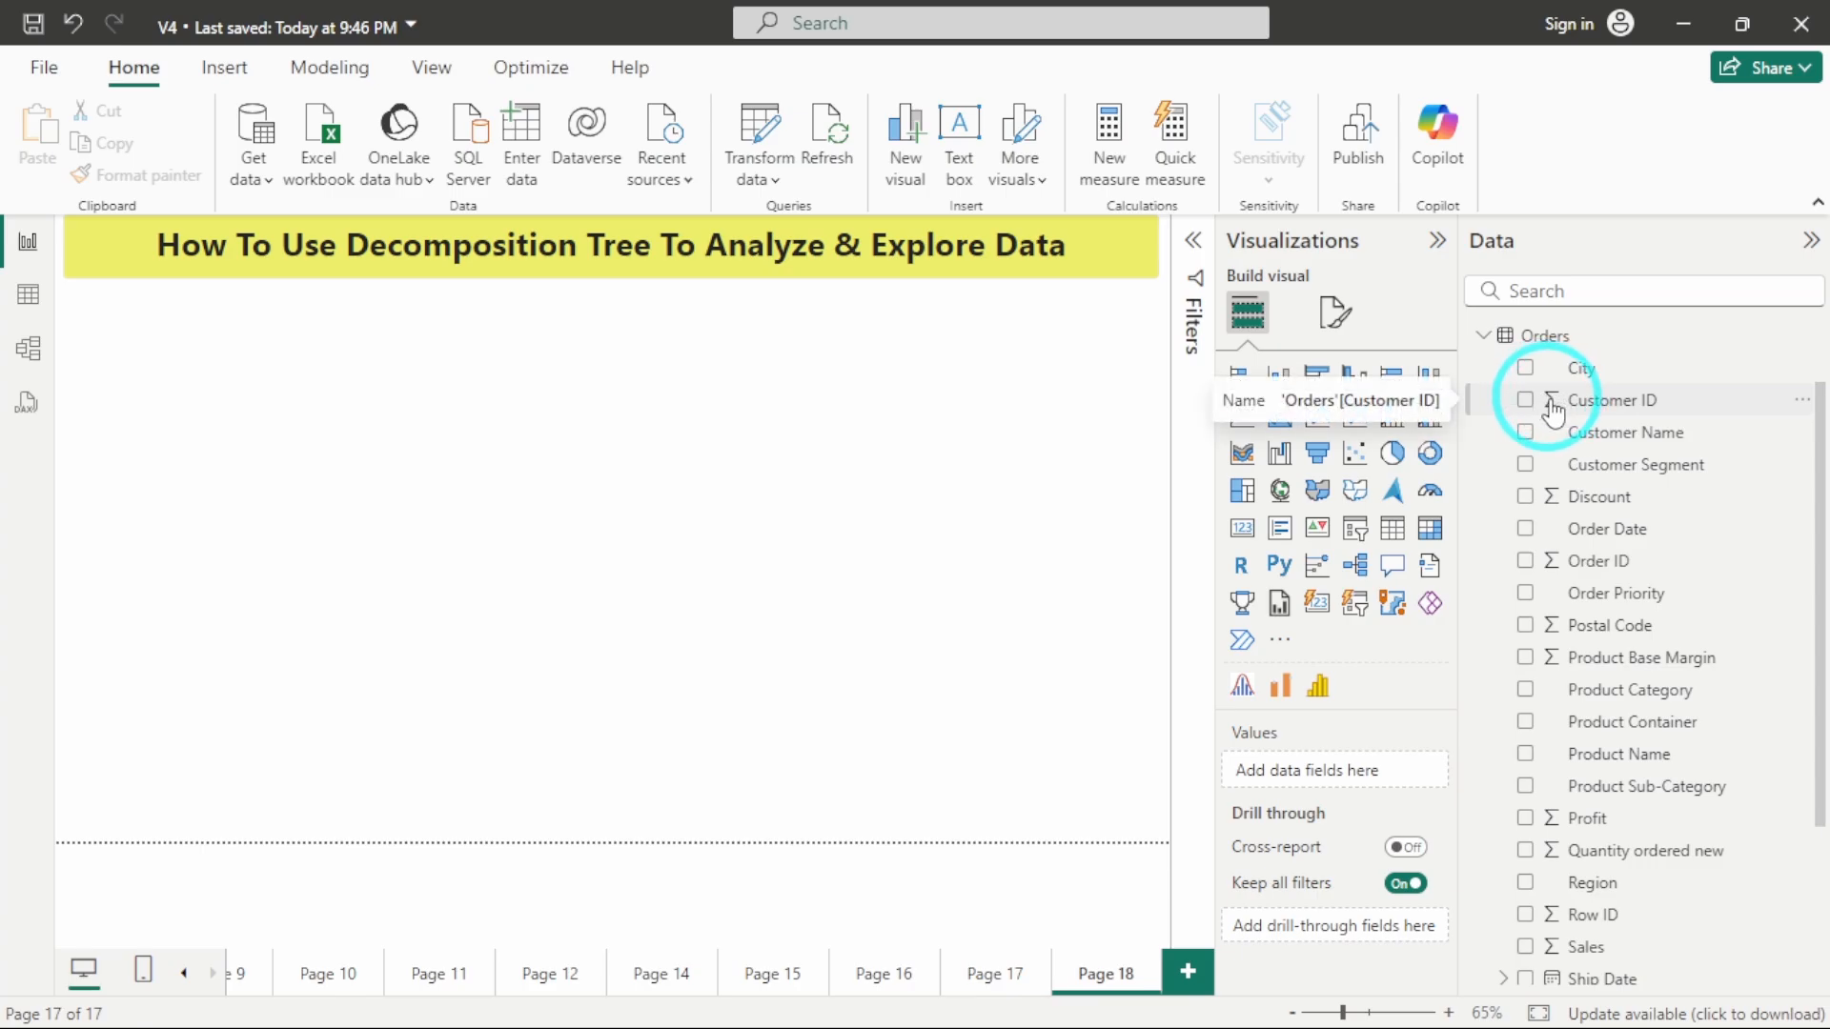
Look through the fields of the Orders table to find measures and categories suitable for analysis.
{"action": "scroll", "coordinate": [1563, 477], "scroll_direction": "down", "scroll_amount": 1}
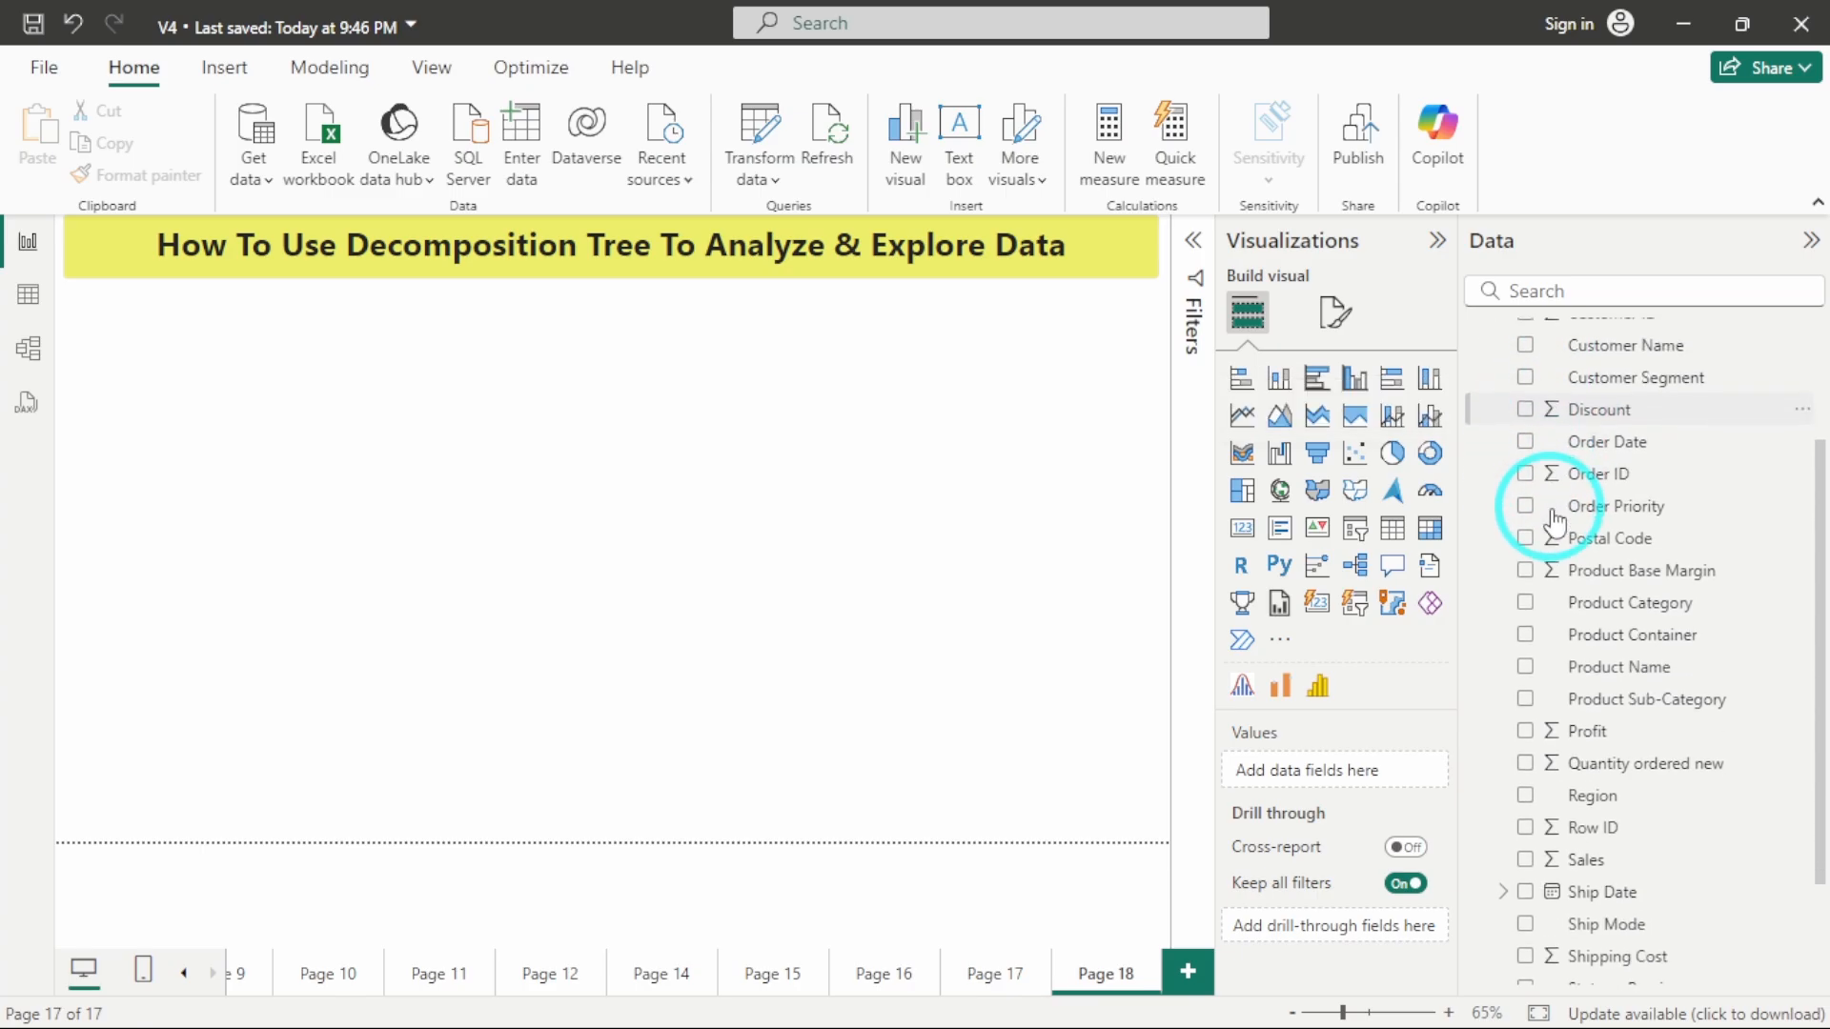
{"action": "scroll", "coordinate": [1568, 481], "scroll_direction": "up", "scroll_amount": 2}
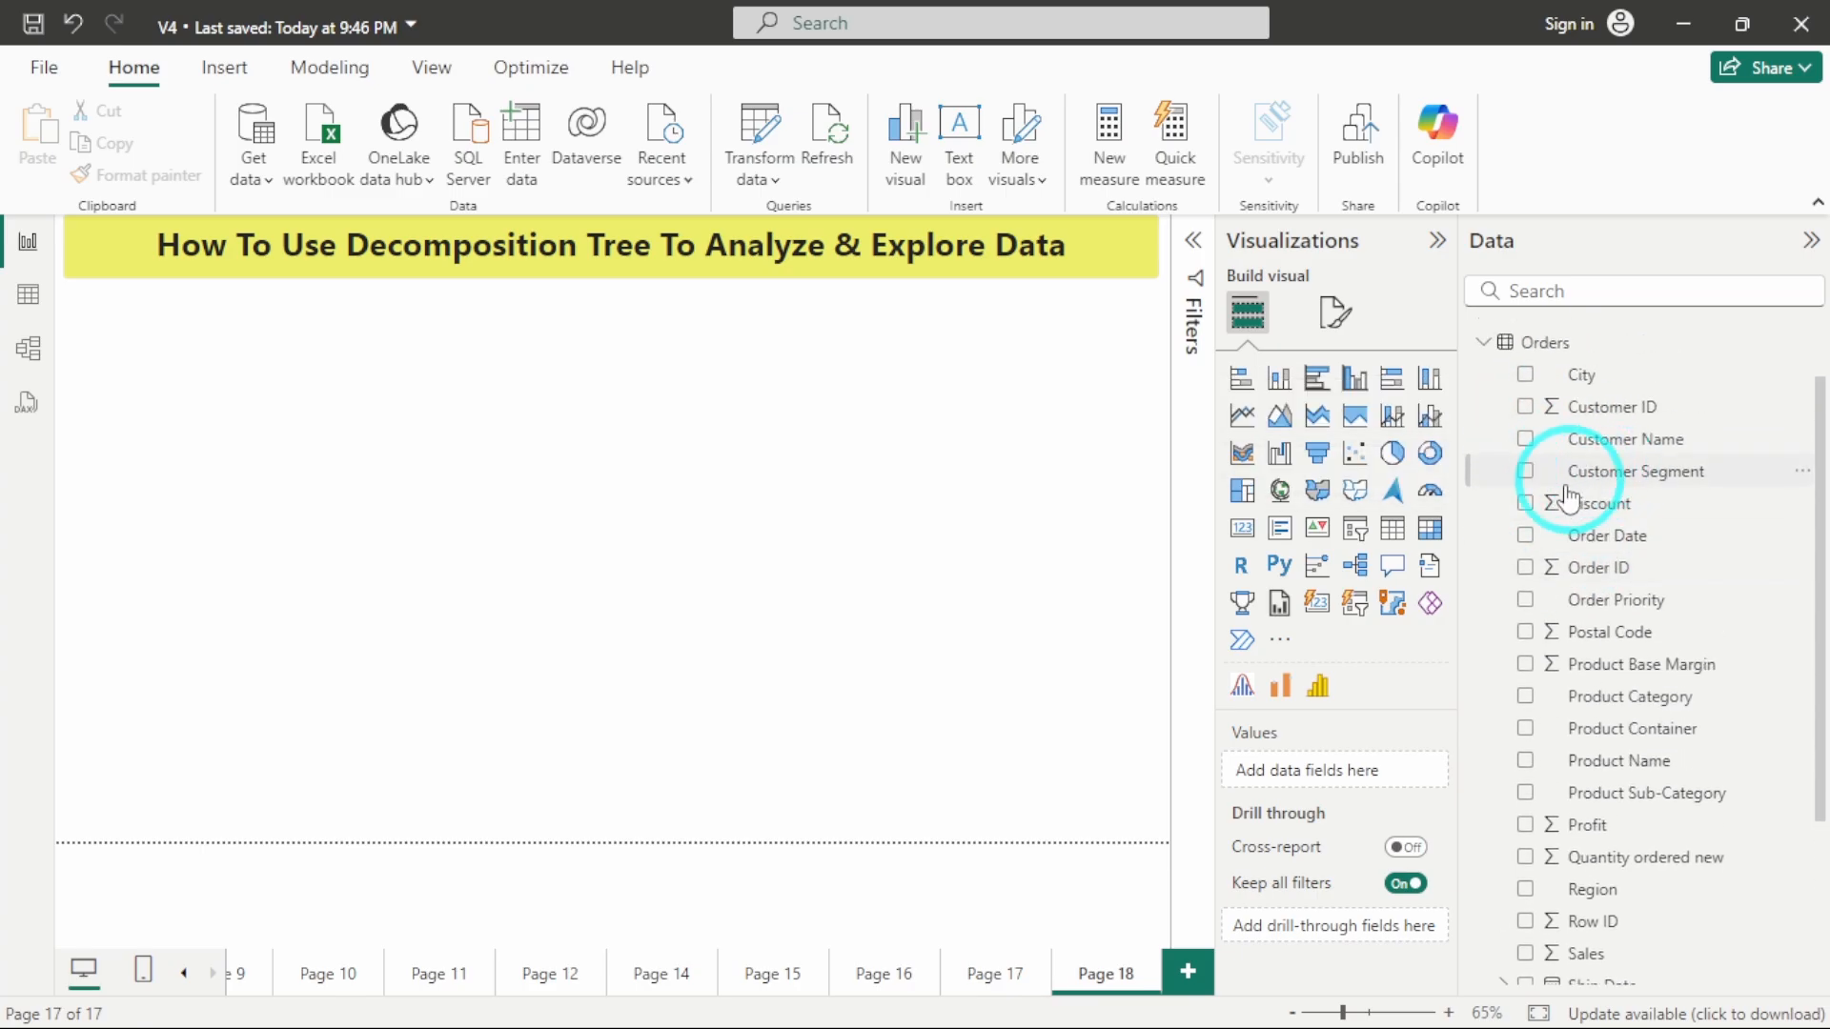
{"action": "scroll", "coordinate": [1525, 653], "scroll_direction": "down", "scroll_amount": 2}
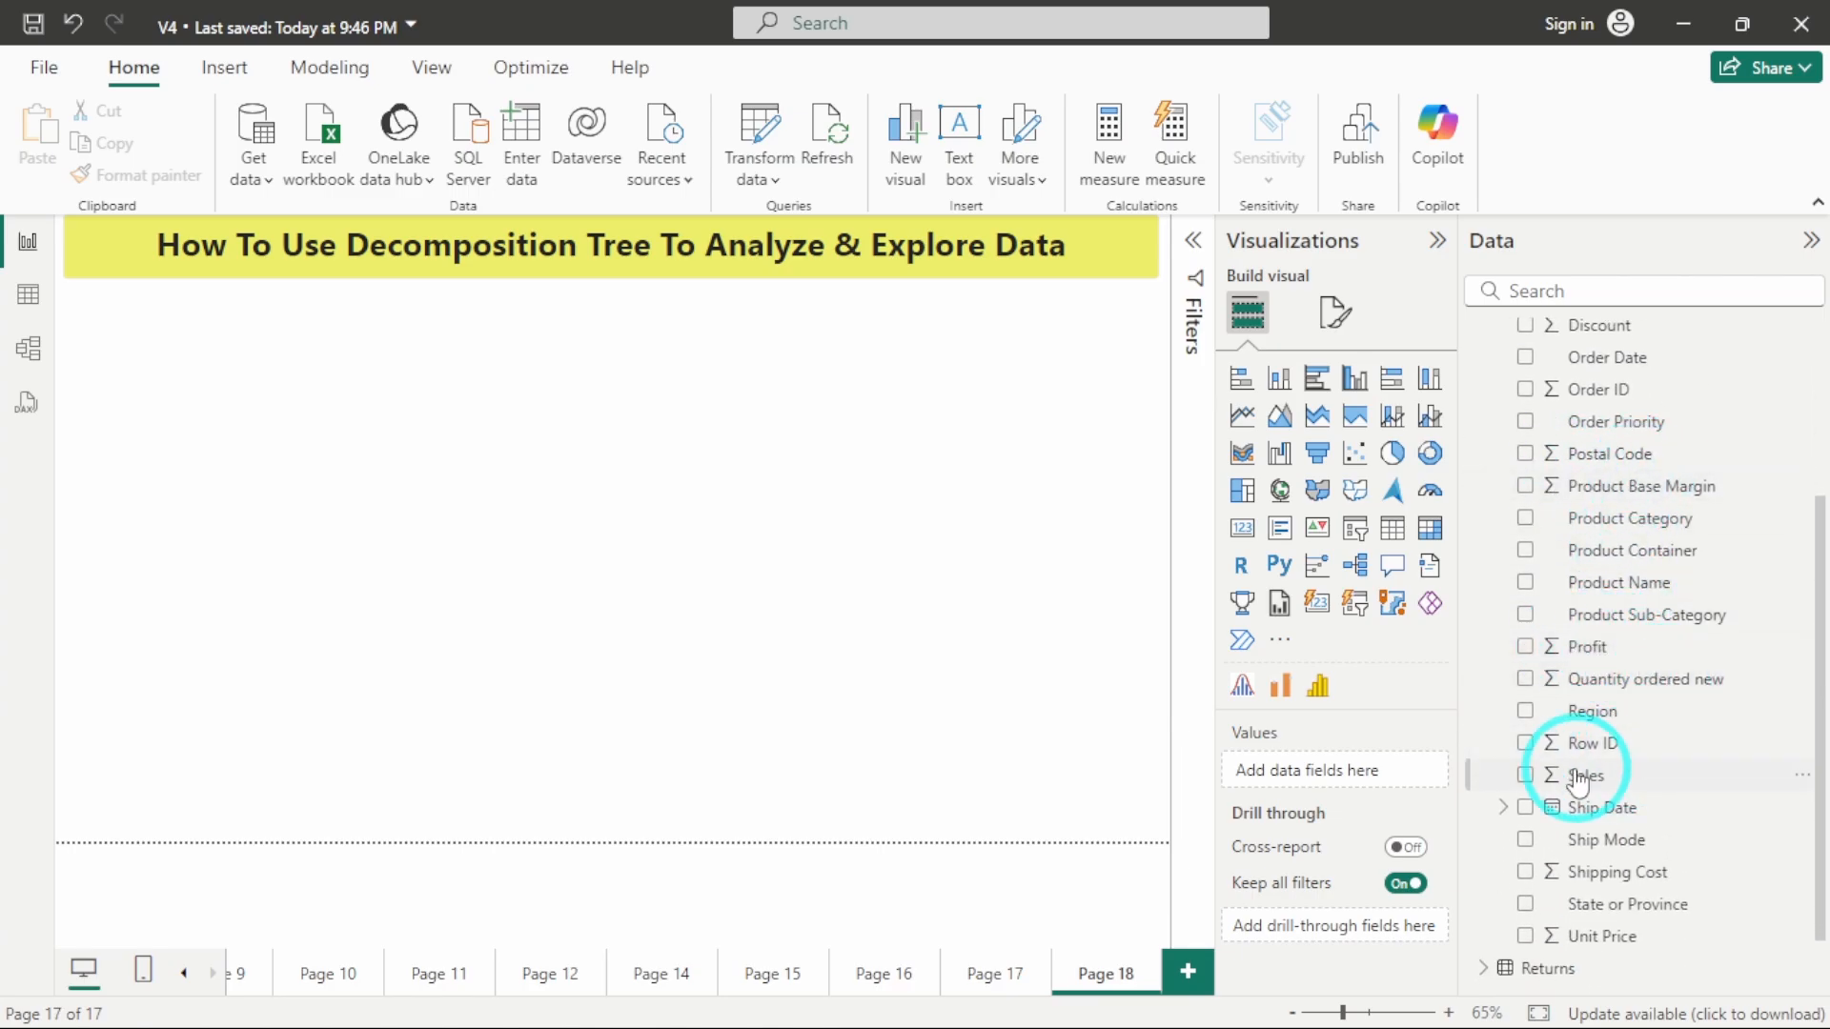
{"action": "scroll", "coordinate": [1597, 757], "scroll_direction": "down", "scroll_amount": 1}
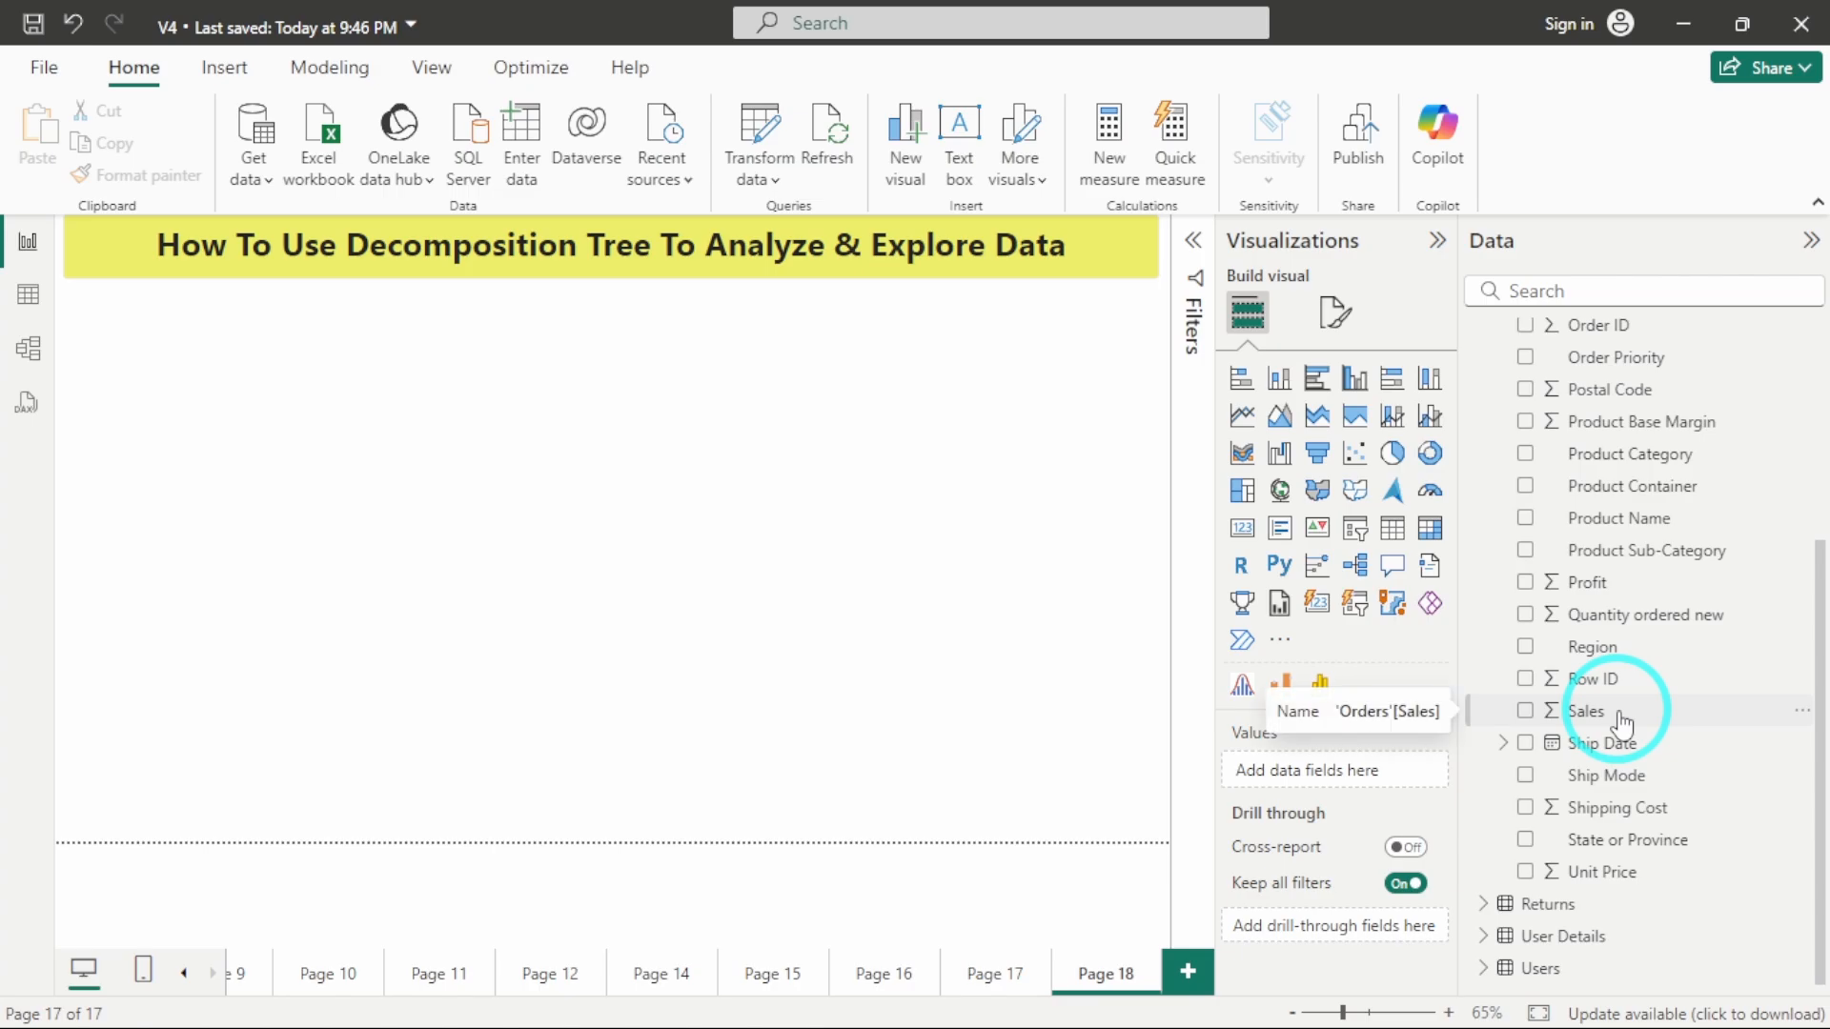
{"action": "scroll", "coordinate": [1620, 722], "scroll_direction": "up", "scroll_amount": 2}
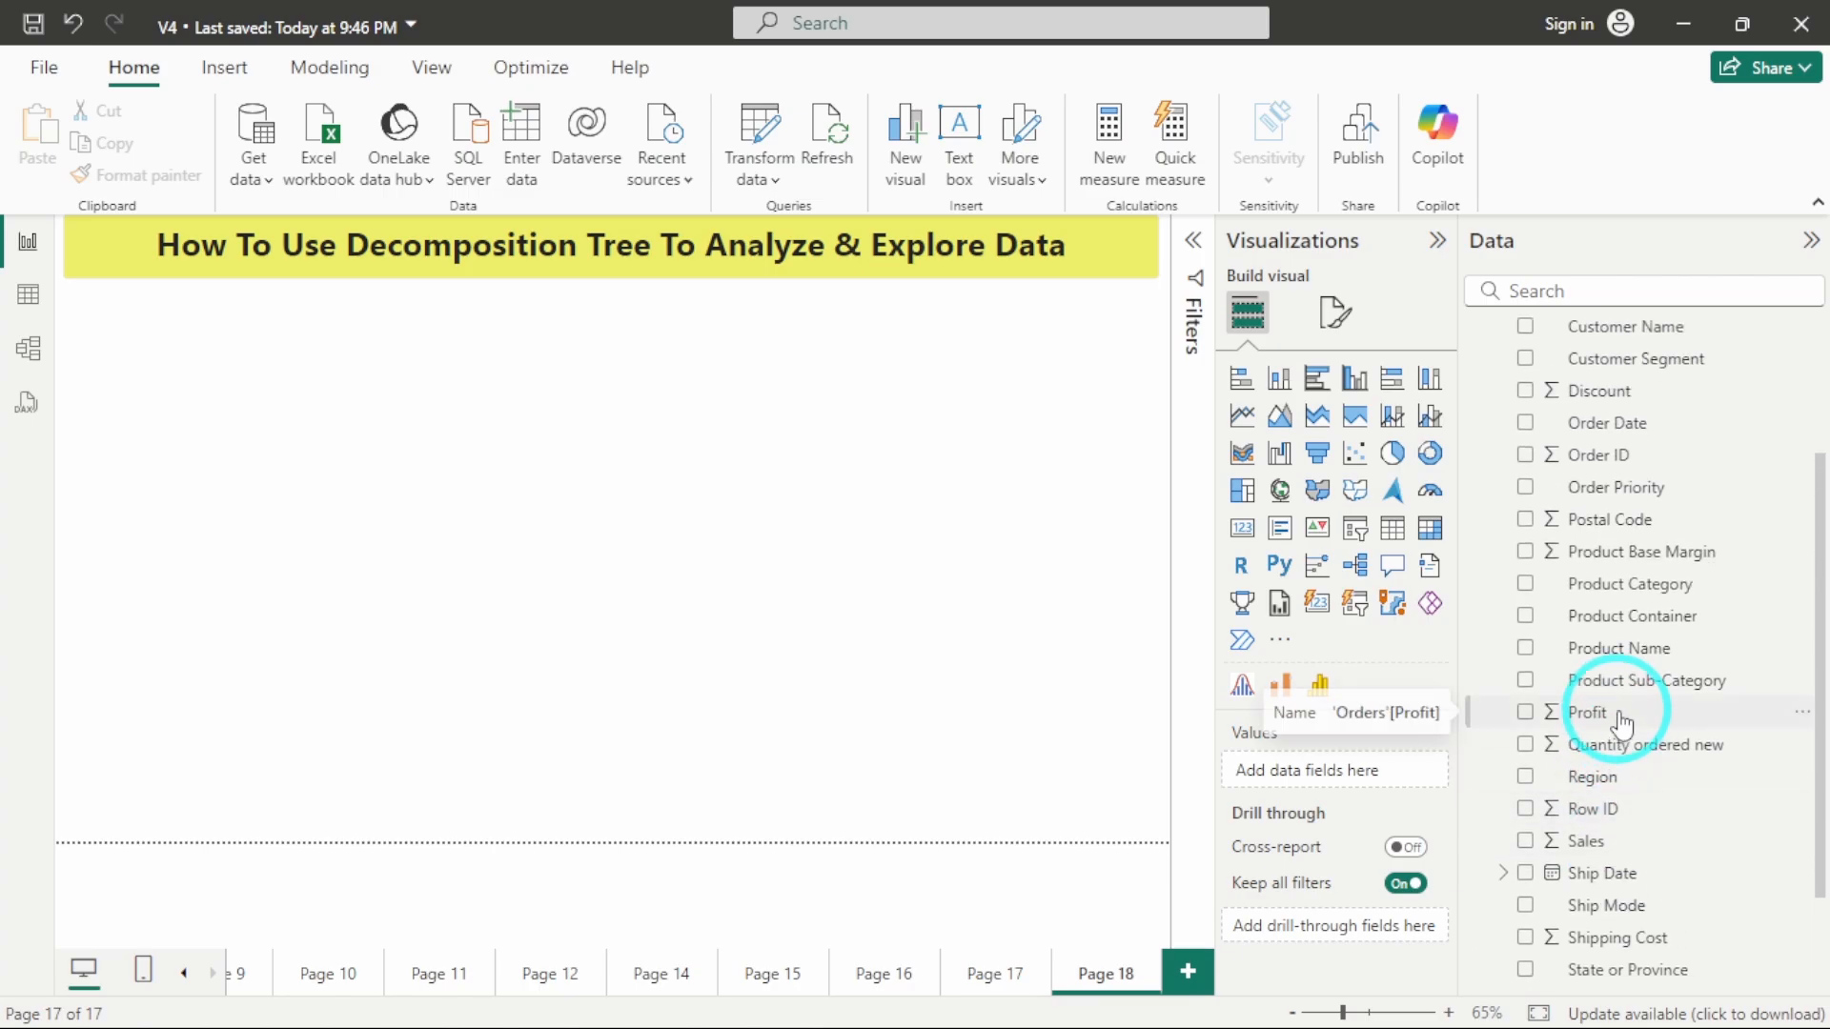
{"action": "scroll", "coordinate": [1624, 724], "scroll_direction": "up", "scroll_amount": 2}
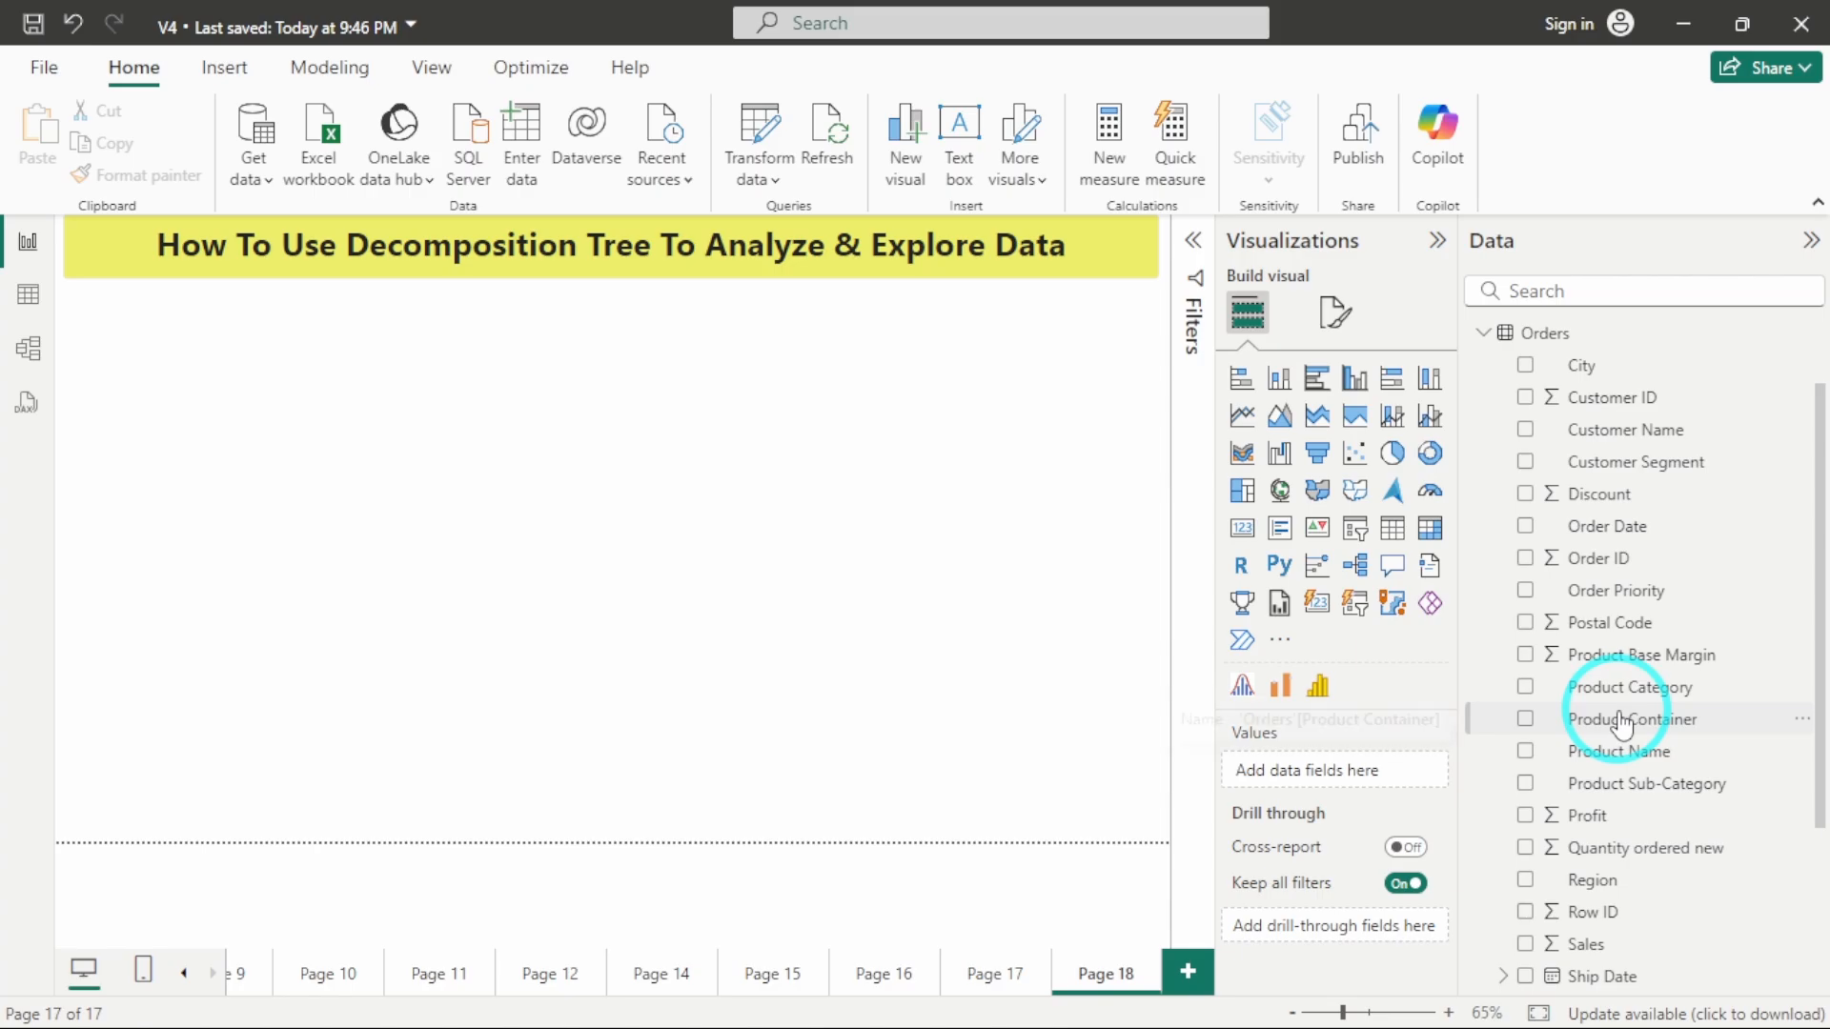
{"action": "scroll", "coordinate": [1621, 724], "scroll_direction": "down", "scroll_amount": 1}
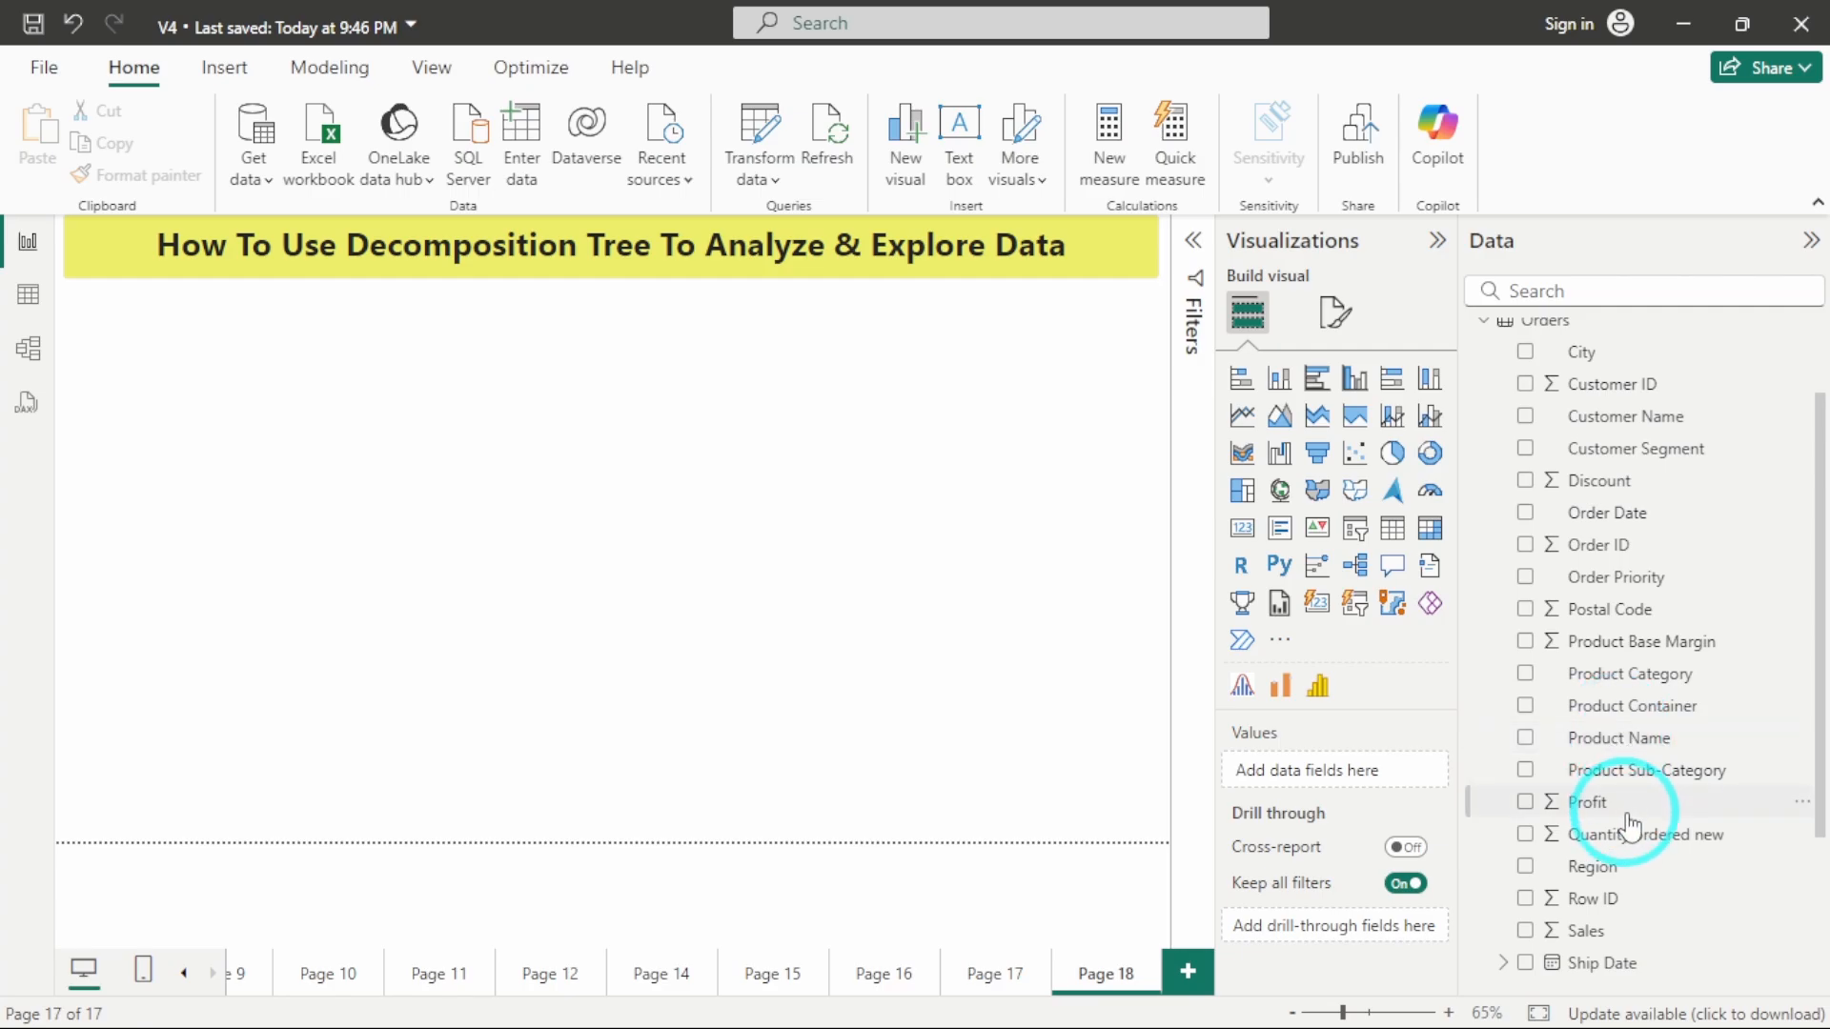
{"action": "scroll", "coordinate": [1620, 738], "scroll_direction": "down", "scroll_amount": 3}
{"action": "scroll", "coordinate": [1611, 520], "scroll_direction": "up", "scroll_amount": 3}
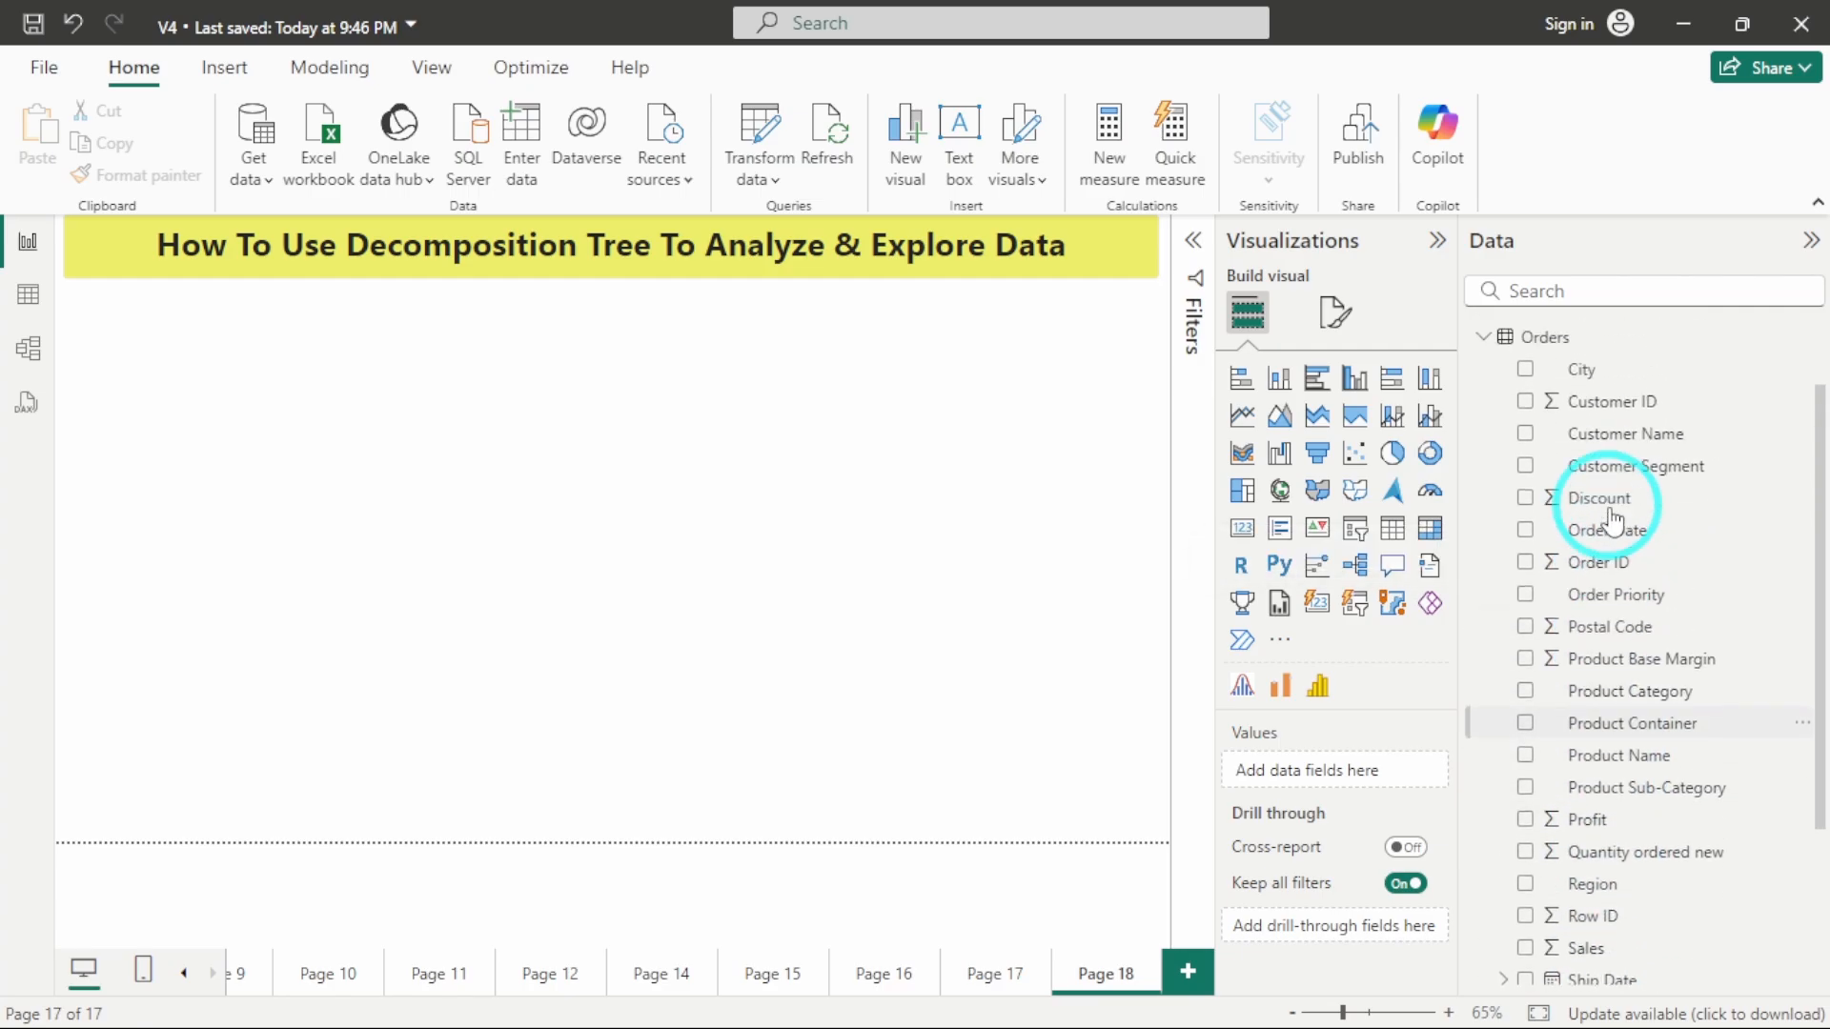
{"action": "scroll", "coordinate": [1611, 520], "scroll_direction": "down", "scroll_amount": 1}
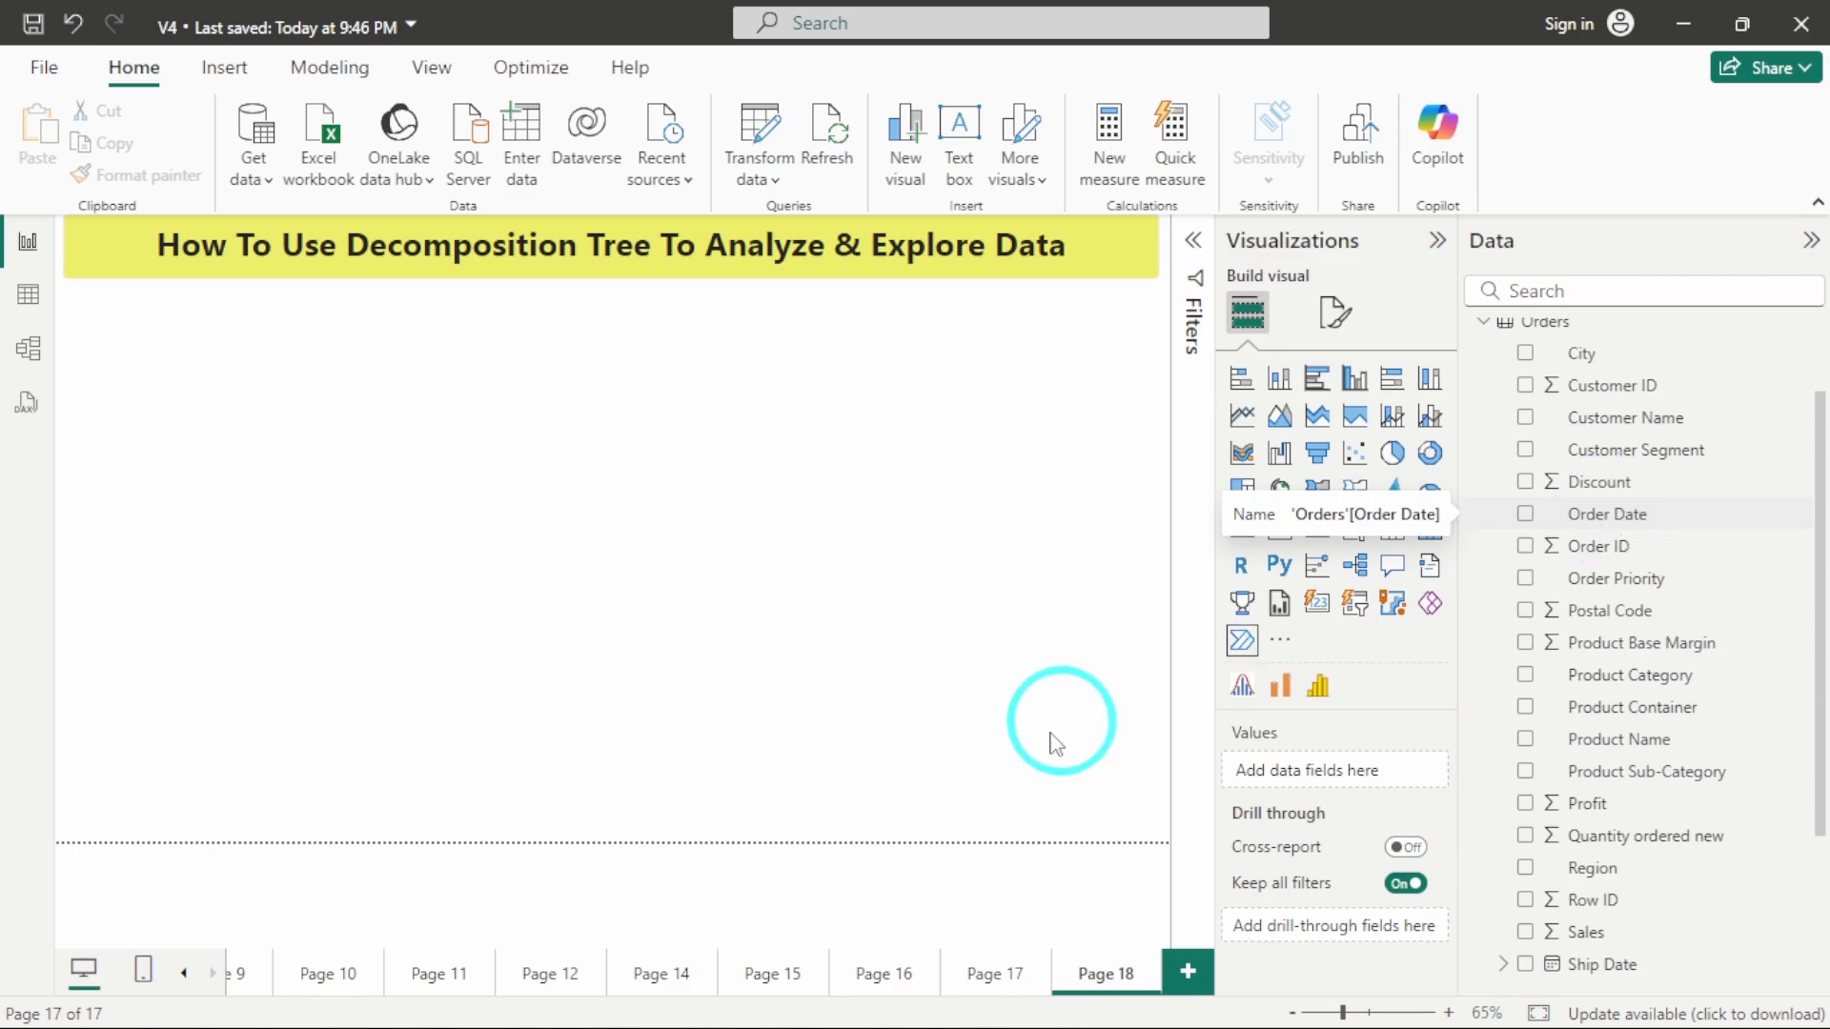
Examine on Page 17 which fields the monthly profit, region, sub-category and category charts of the Sales Dashboard use.
{"action": "left_click", "coordinate": [1008, 982]}
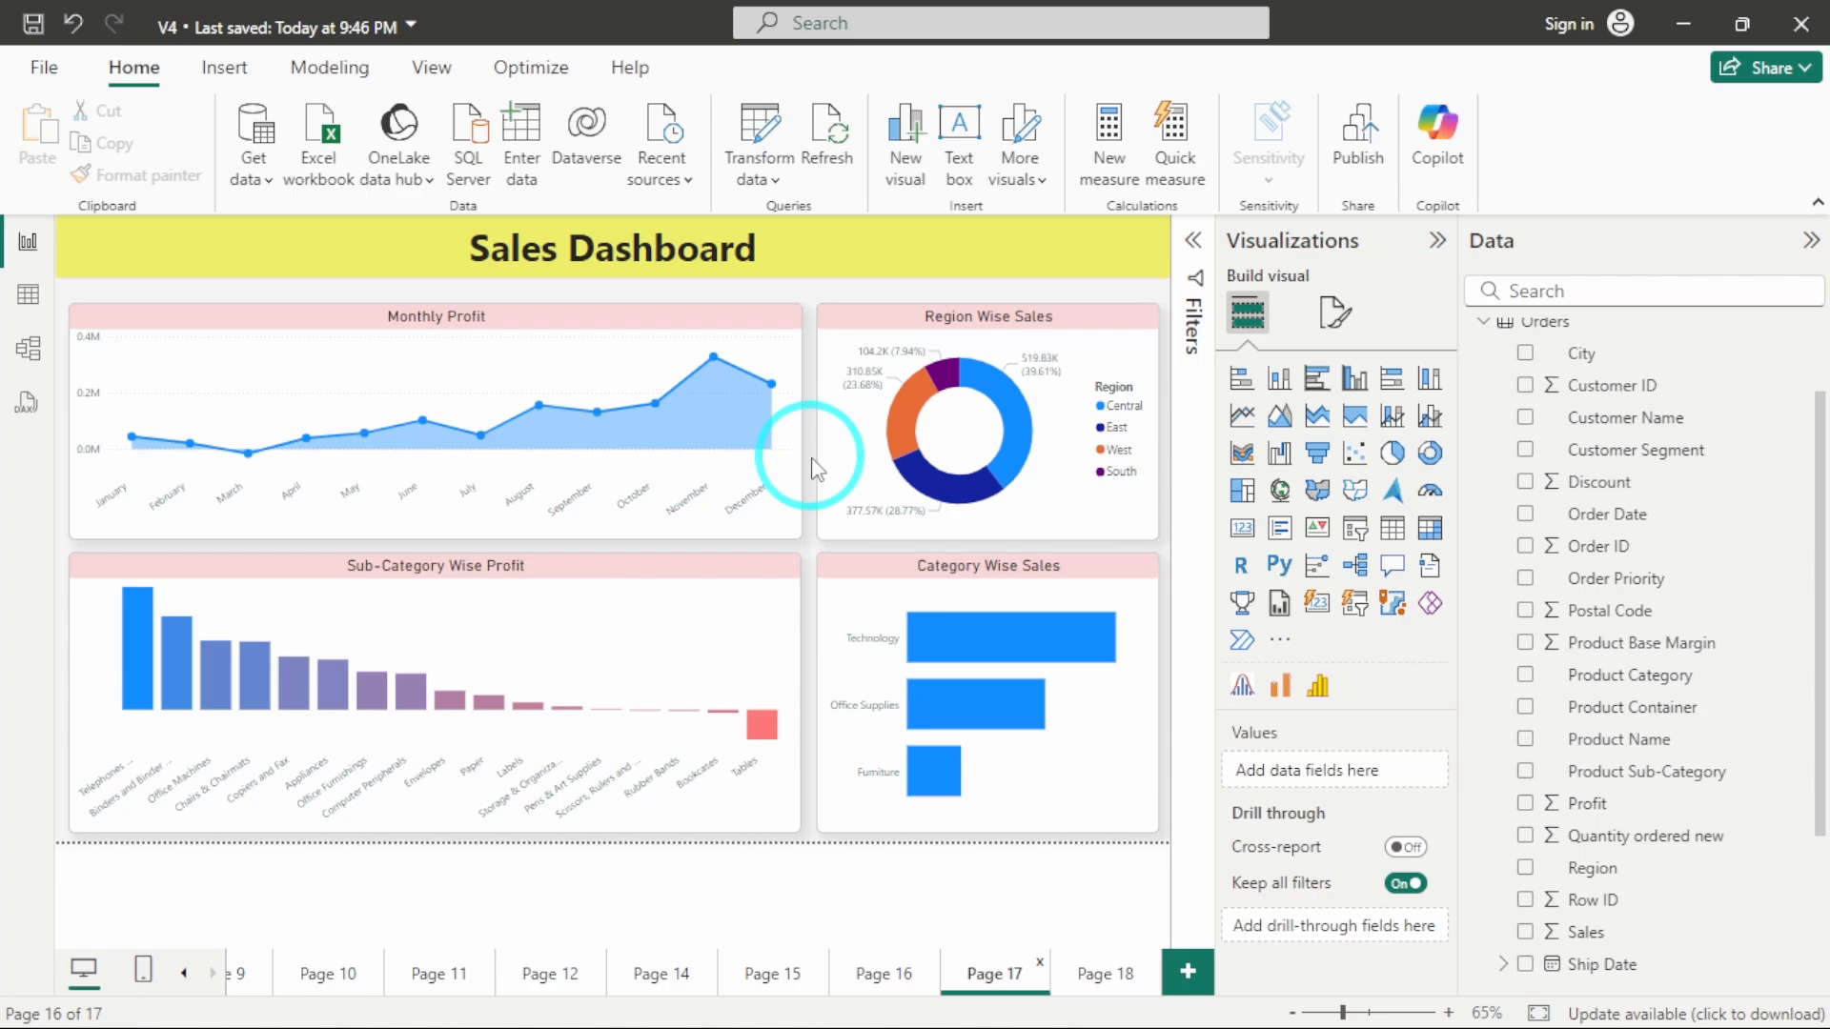
{"action": "left_click", "coordinate": [629, 353]}
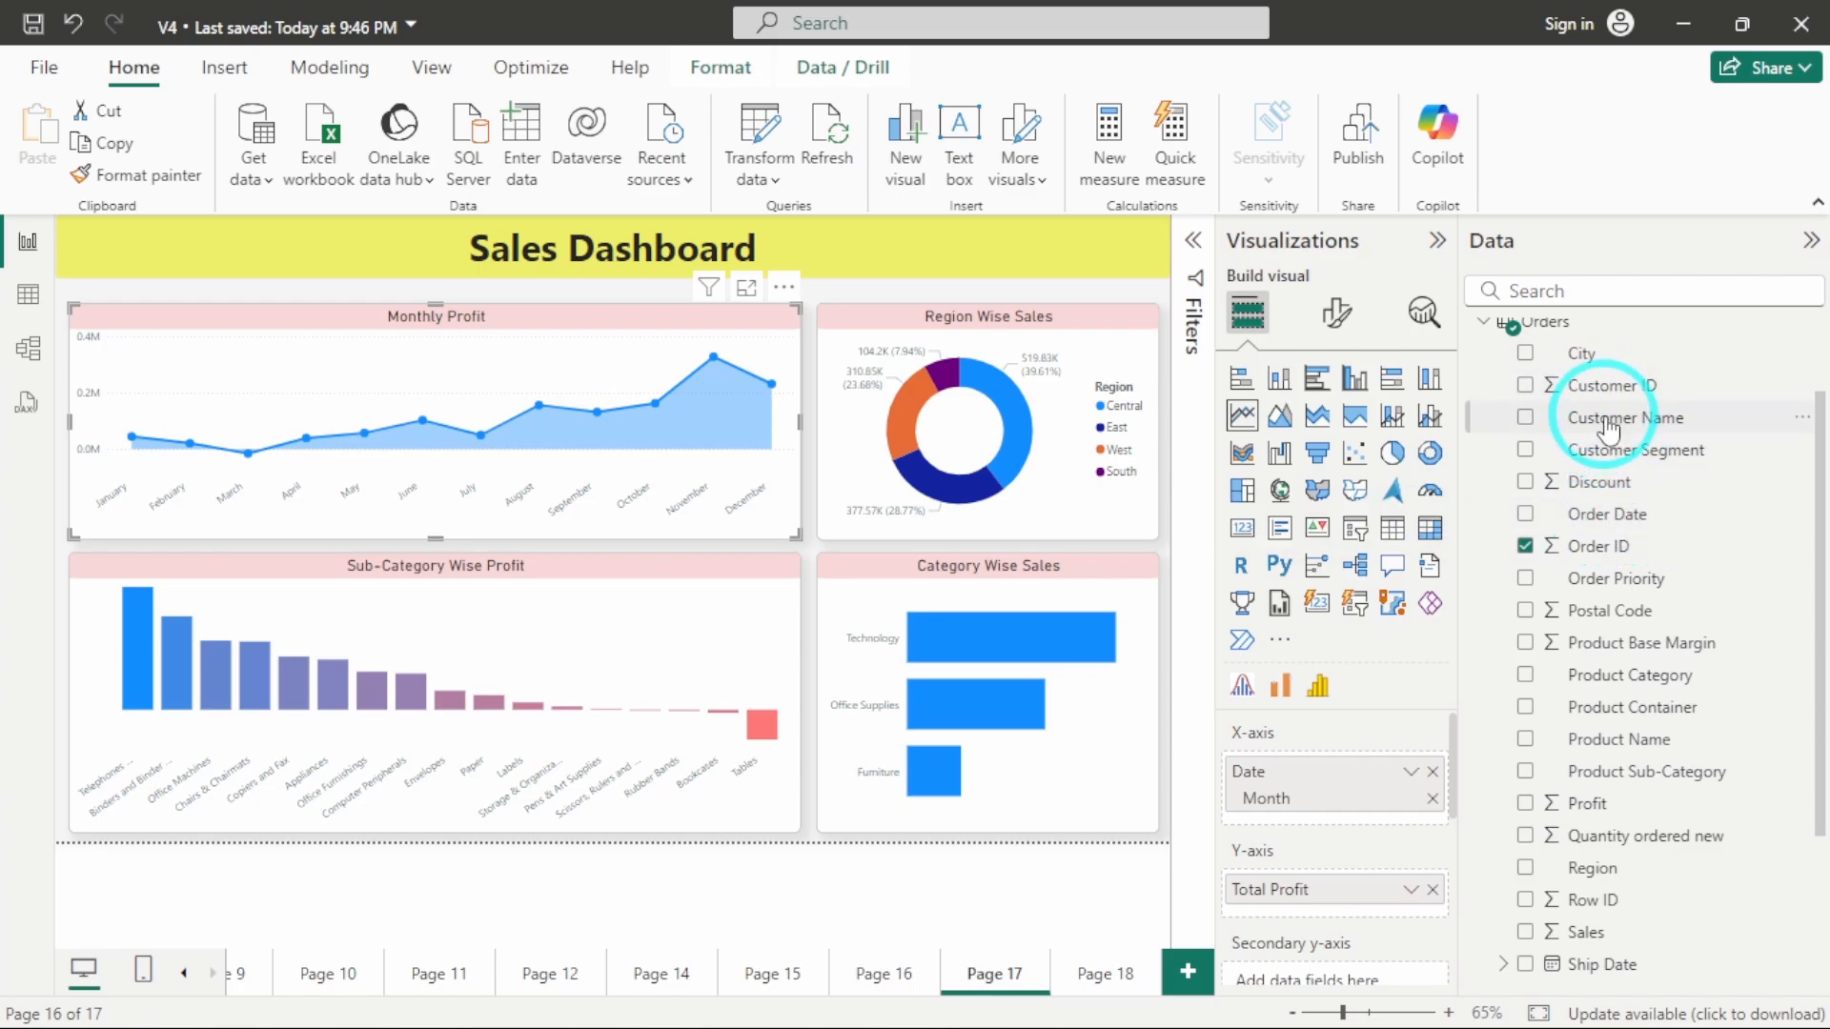
{"action": "mouse_move", "coordinate": [746, 353]}
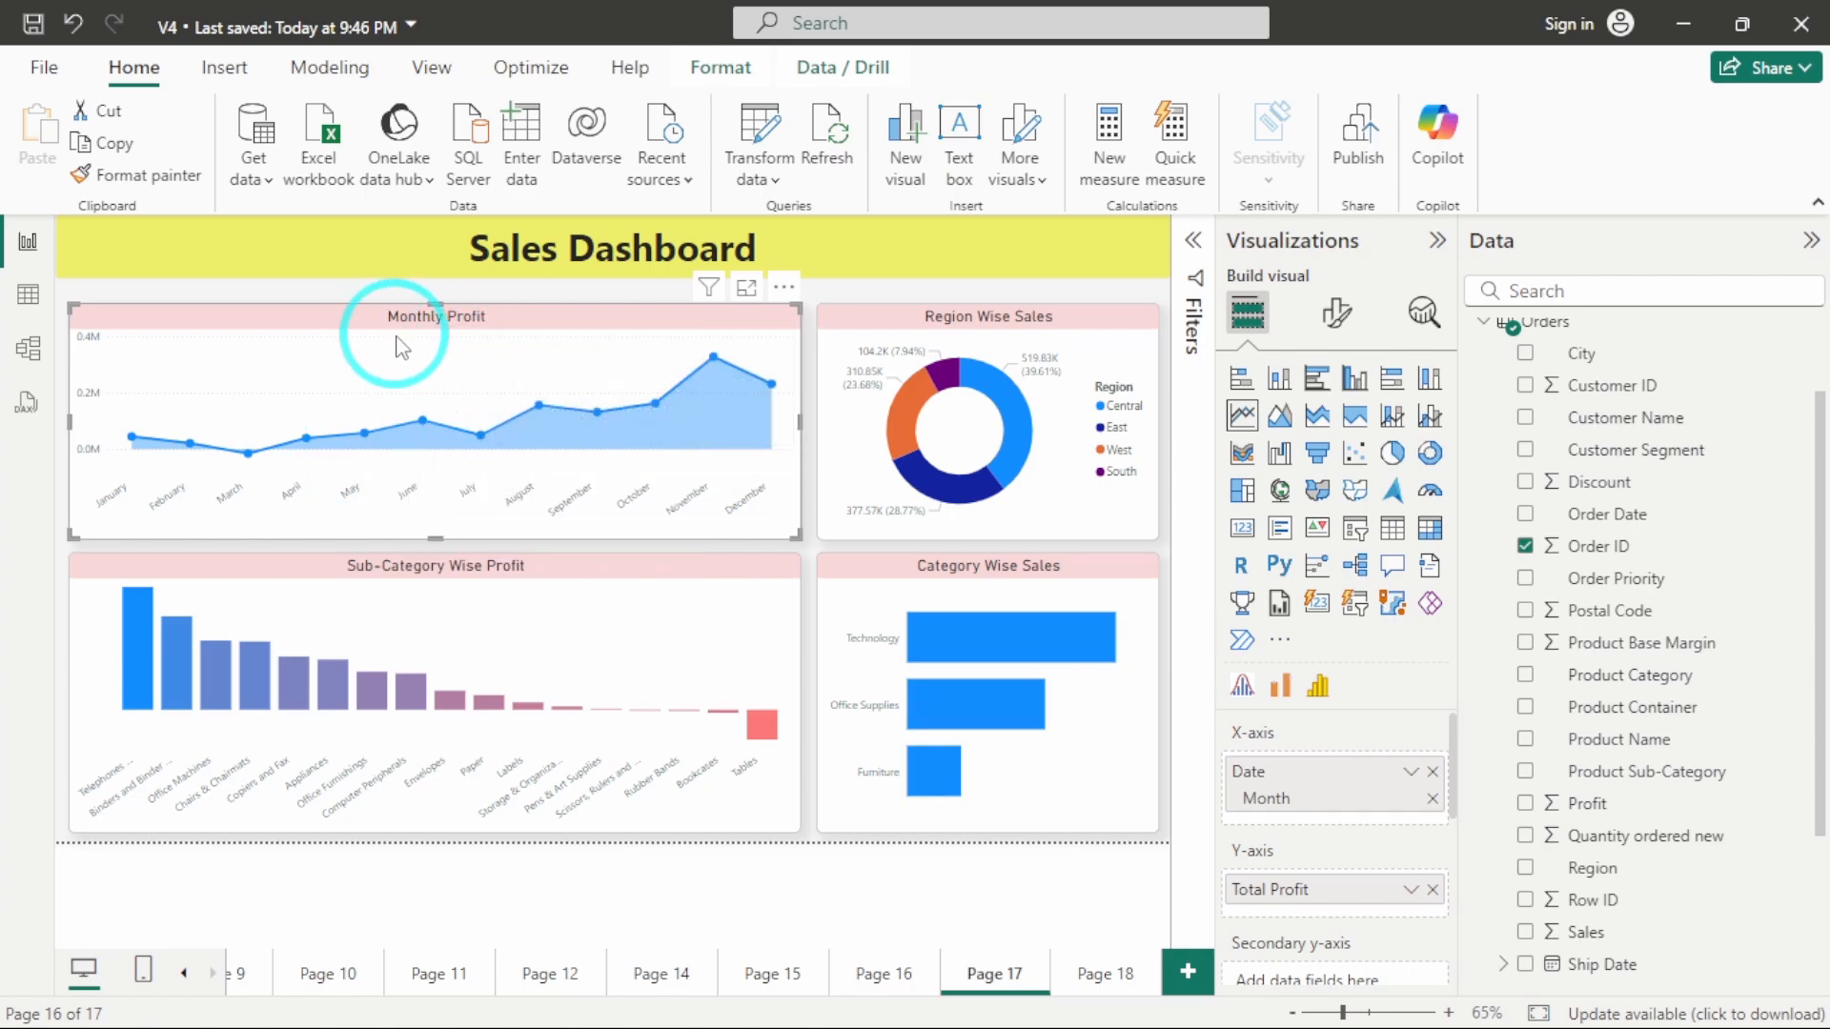
{"action": "left_click", "coordinate": [882, 334]}
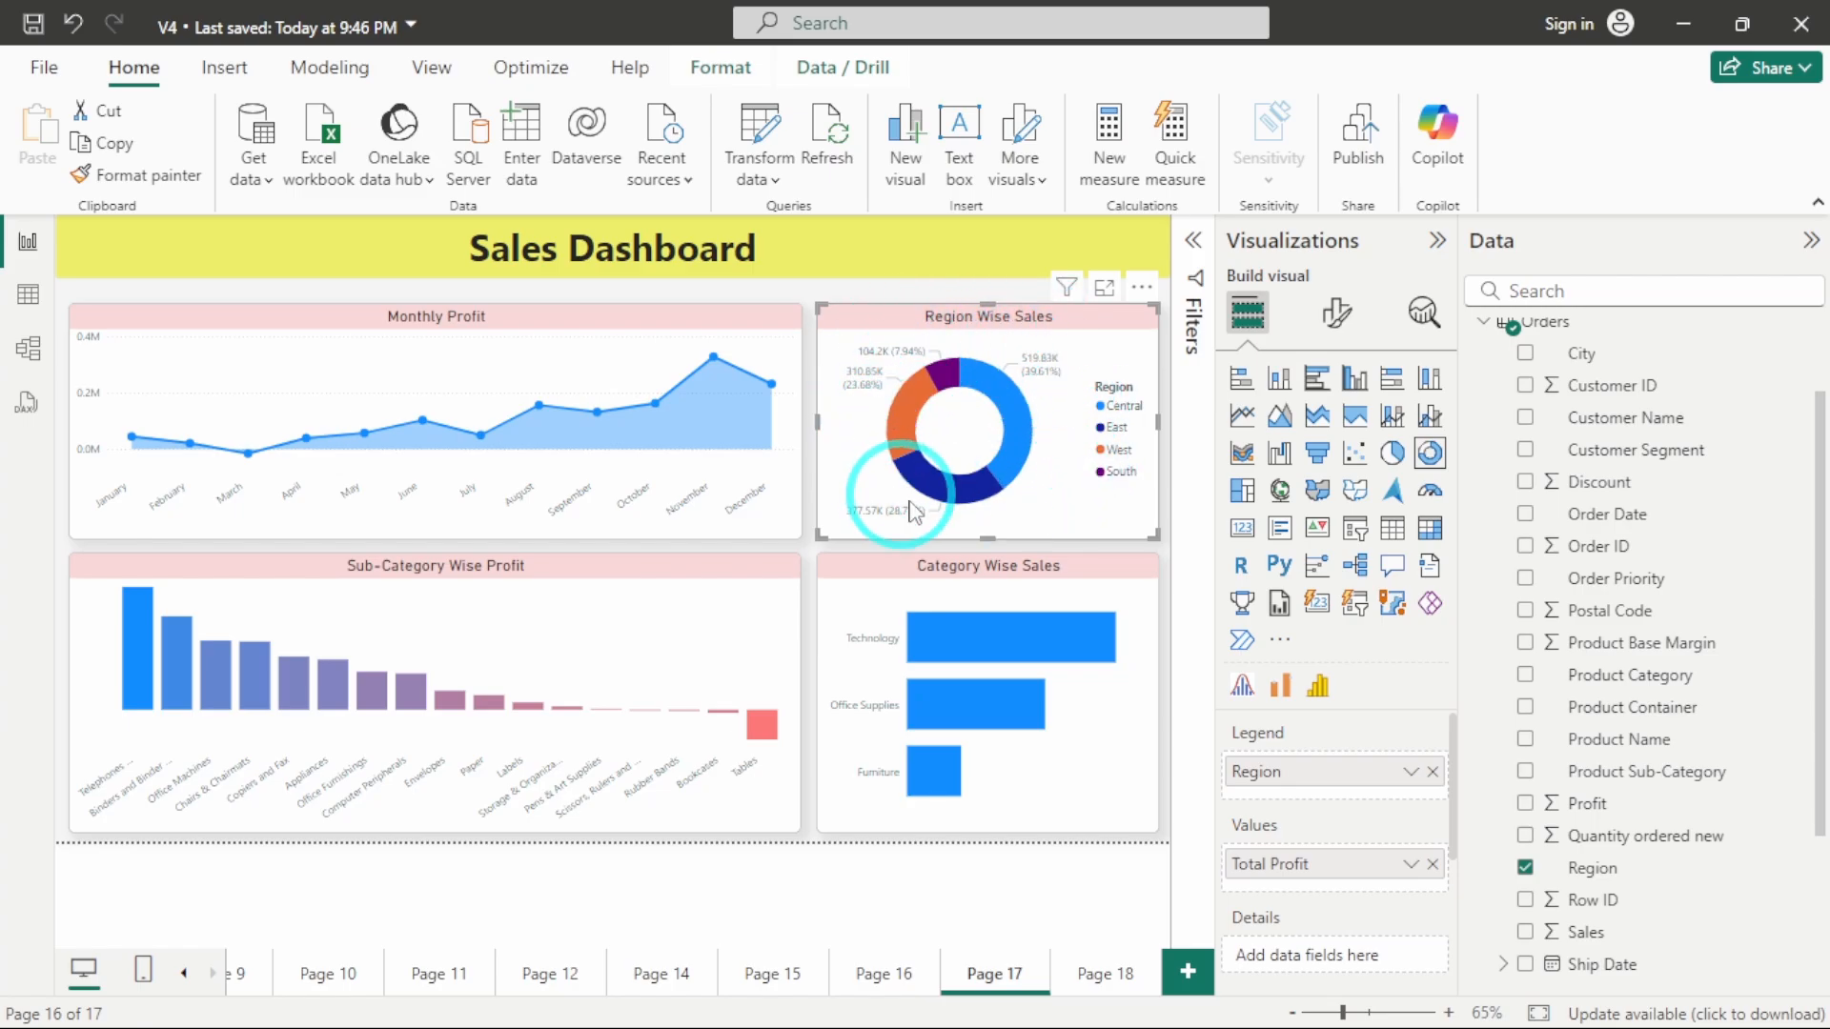
{"action": "left_click", "coordinate": [490, 585]}
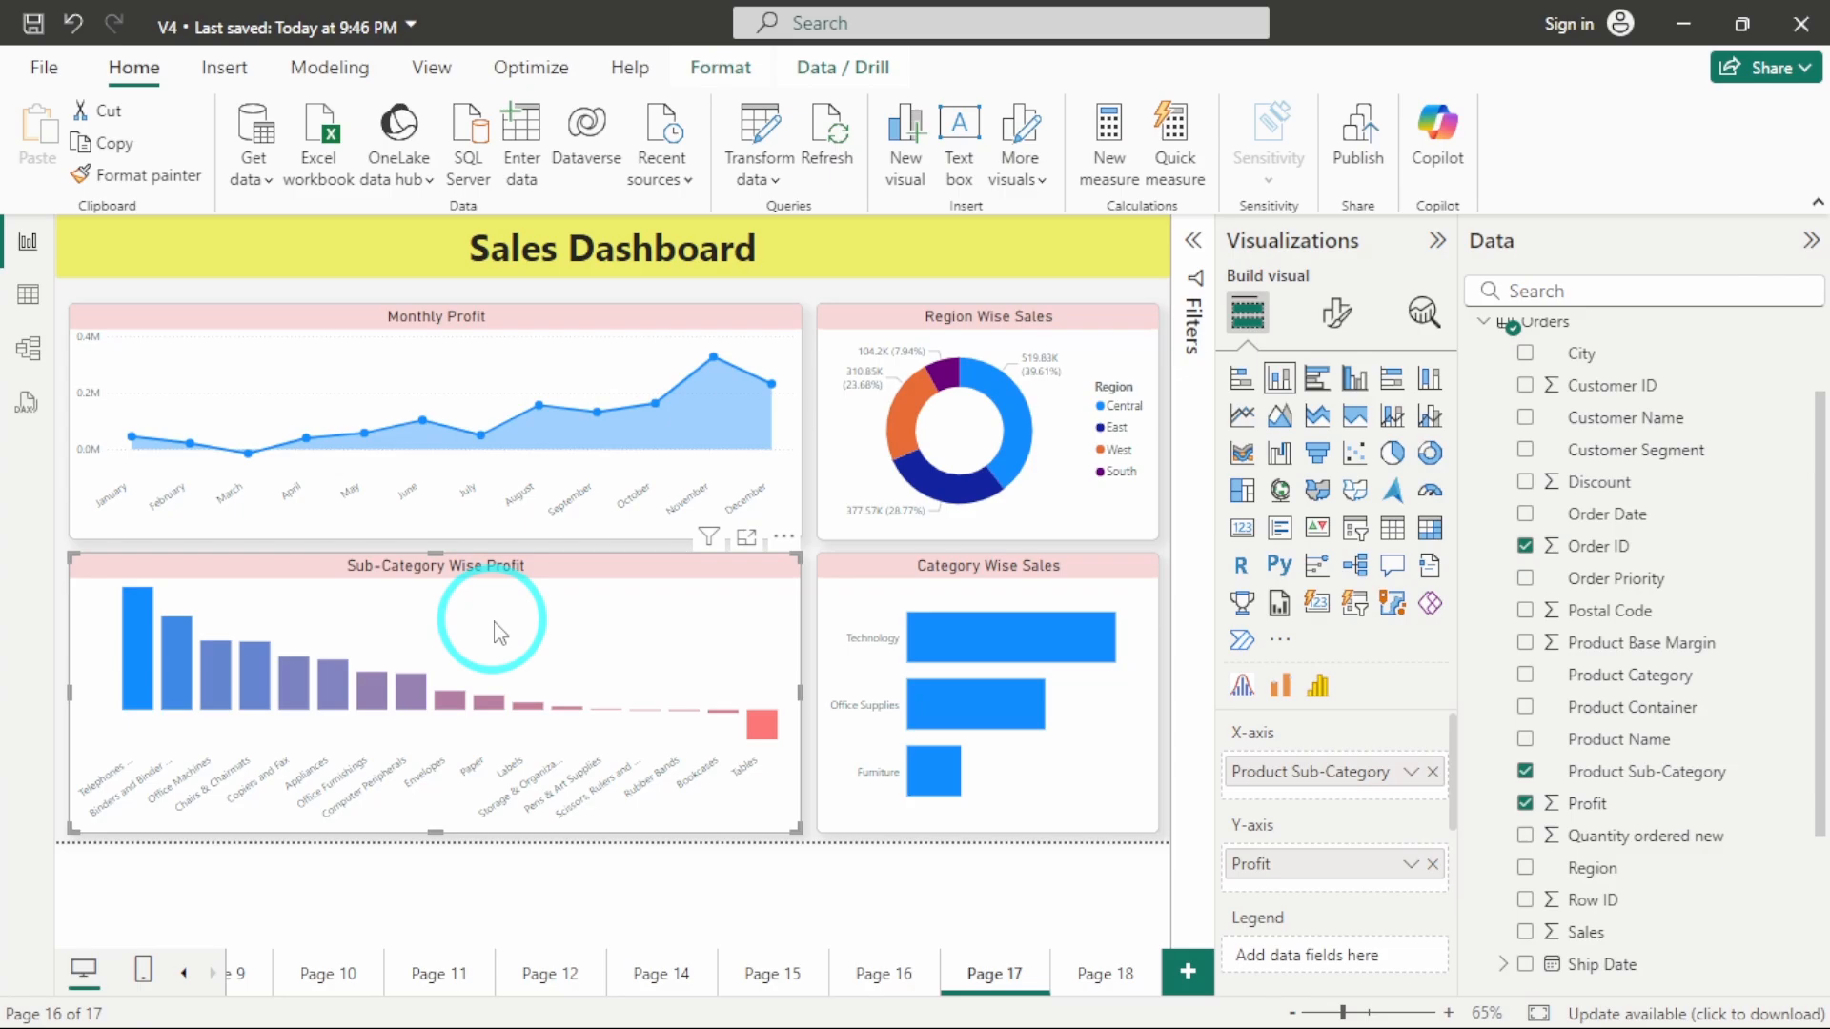
{"action": "left_click", "coordinate": [940, 560]}
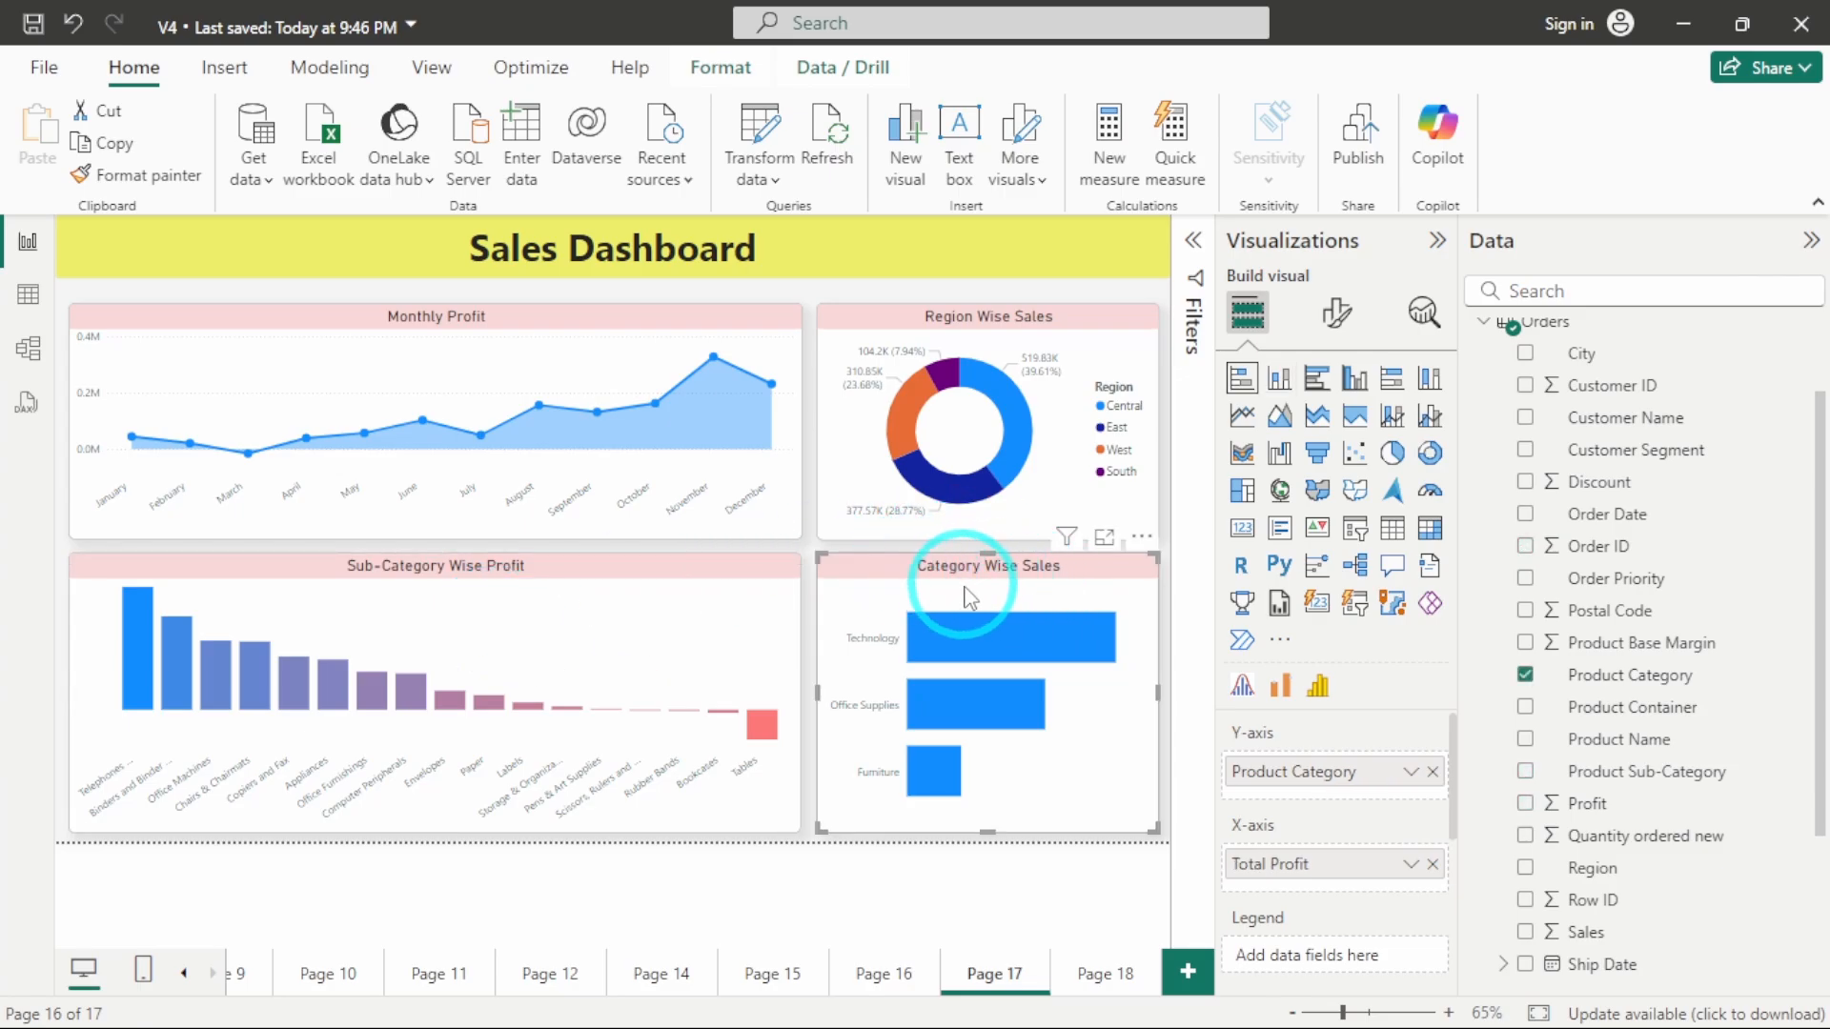
{"action": "left_click", "coordinate": [810, 601]}
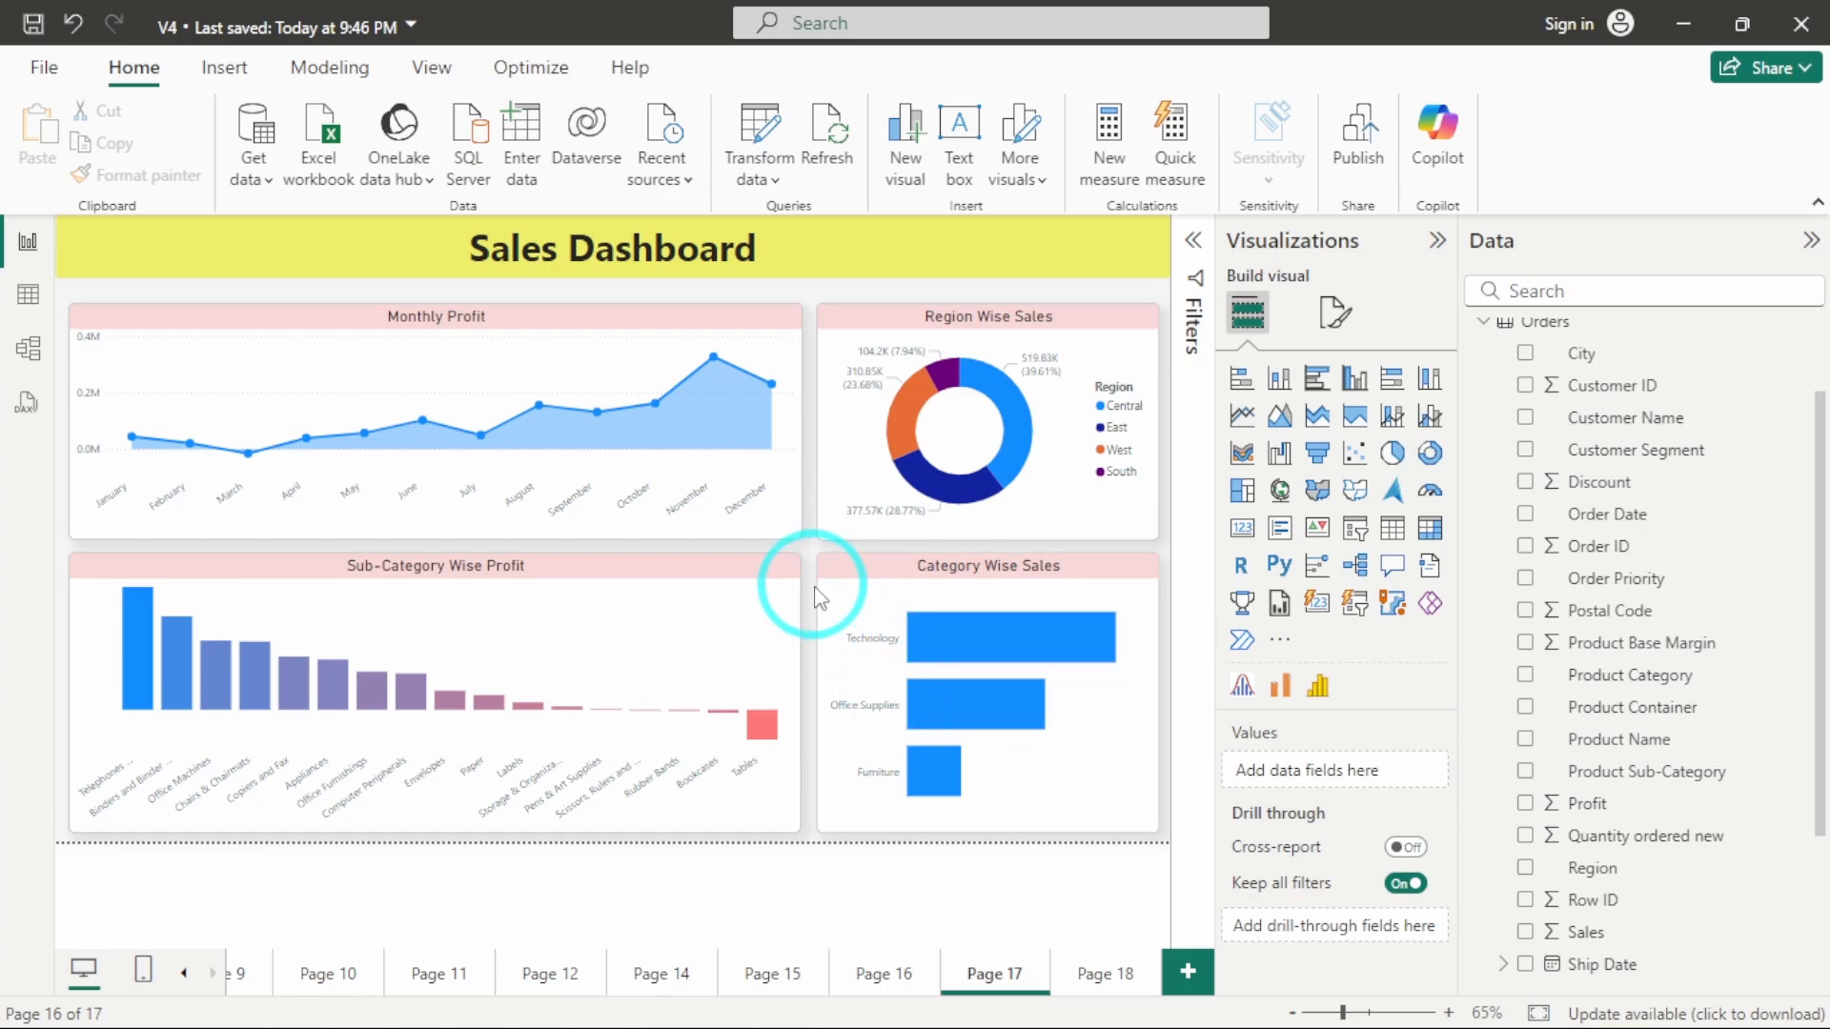
Insert a decomposition tree on Page 18, stretched taller and positioned just below the page title.
{"action": "left_click", "coordinate": [1101, 967]}
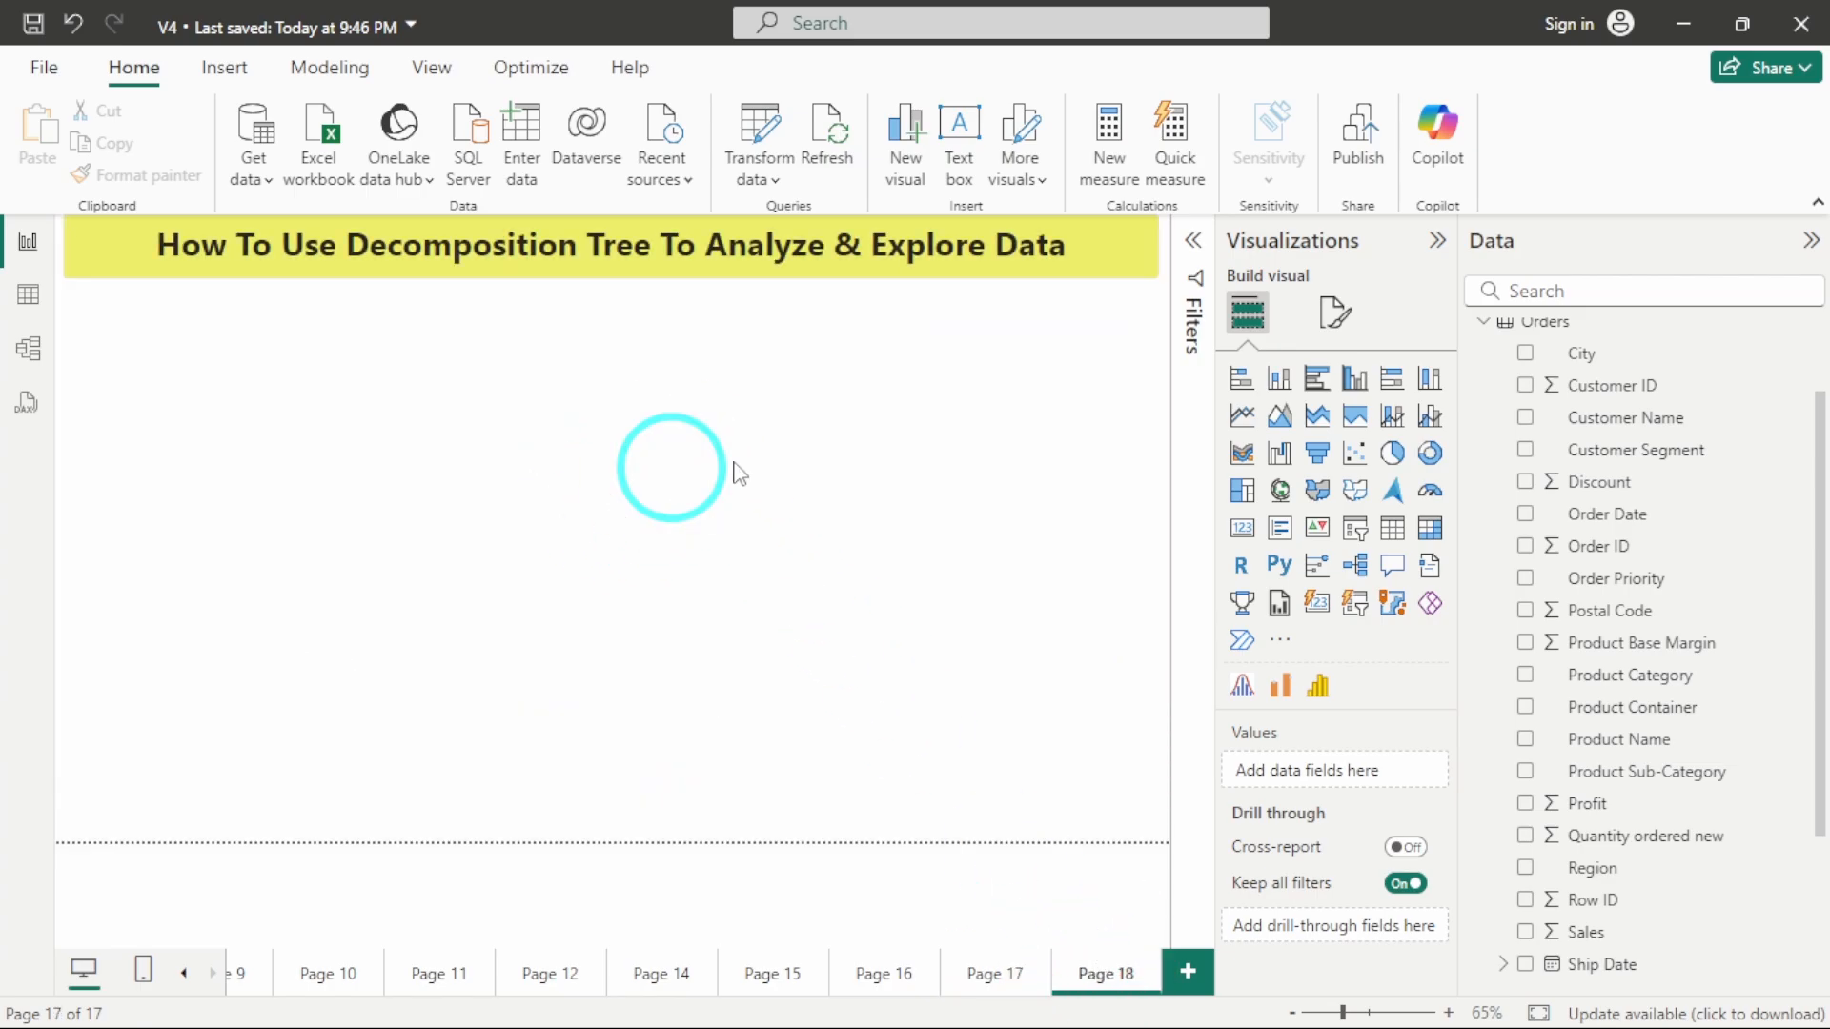
{"action": "left_click", "coordinate": [1358, 566]}
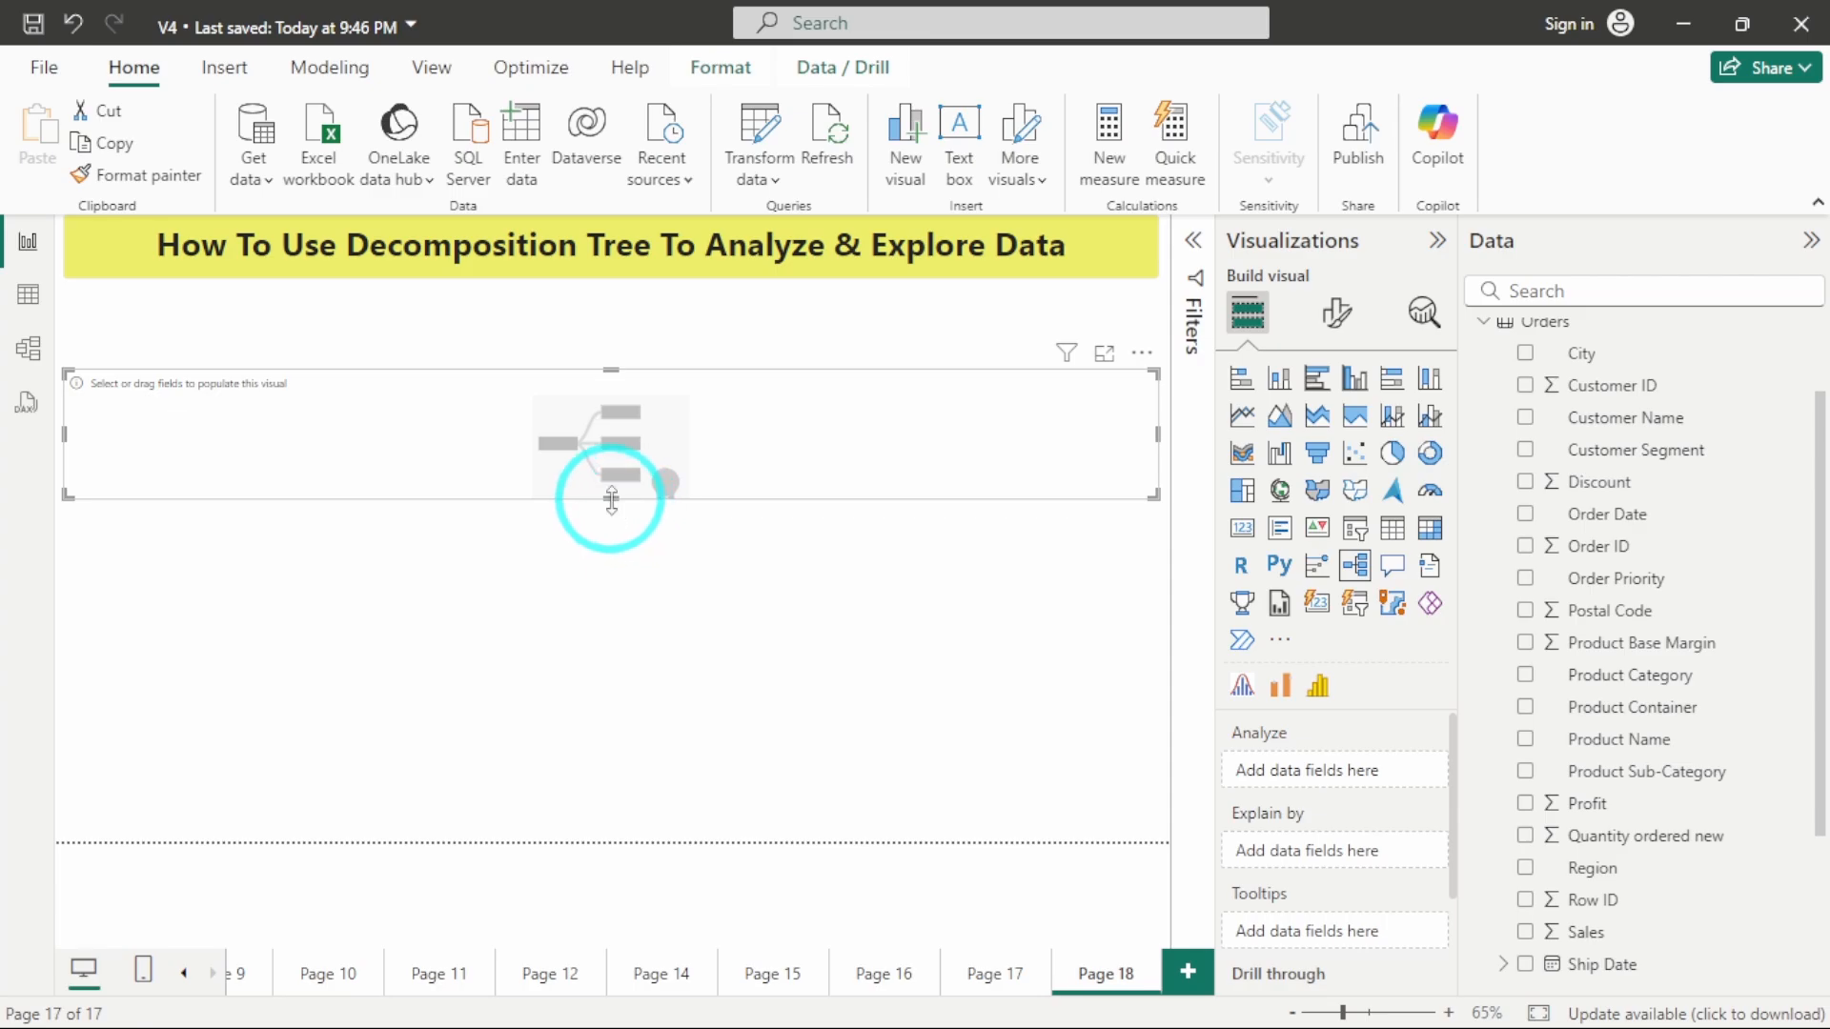
{"action": "left_click_drag", "start_coordinate": [611, 498], "coordinate": [613, 732]}
{"action": "left_click_drag", "start_coordinate": [633, 490], "coordinate": [633, 449]}
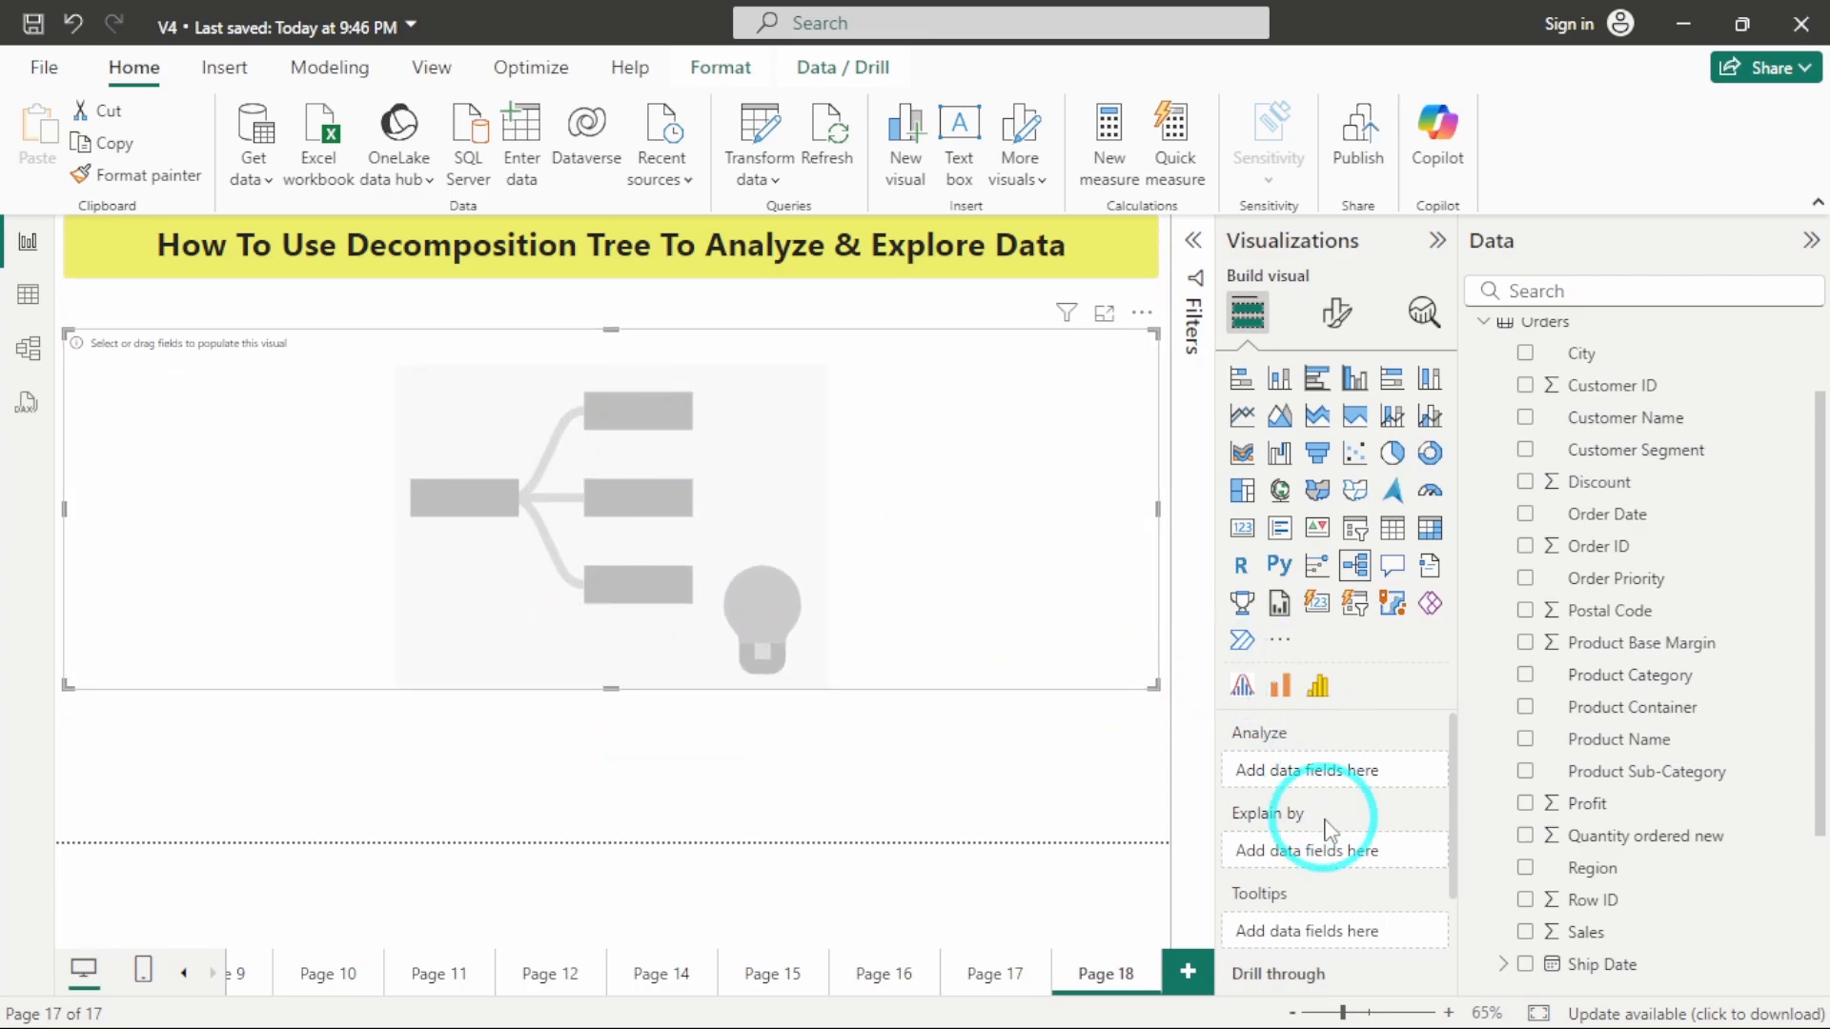
{"action": "scroll", "coordinate": [1330, 831], "scroll_direction": "down", "scroll_amount": 1}
{"action": "scroll", "coordinate": [1330, 831], "scroll_direction": "up", "scroll_amount": 1}
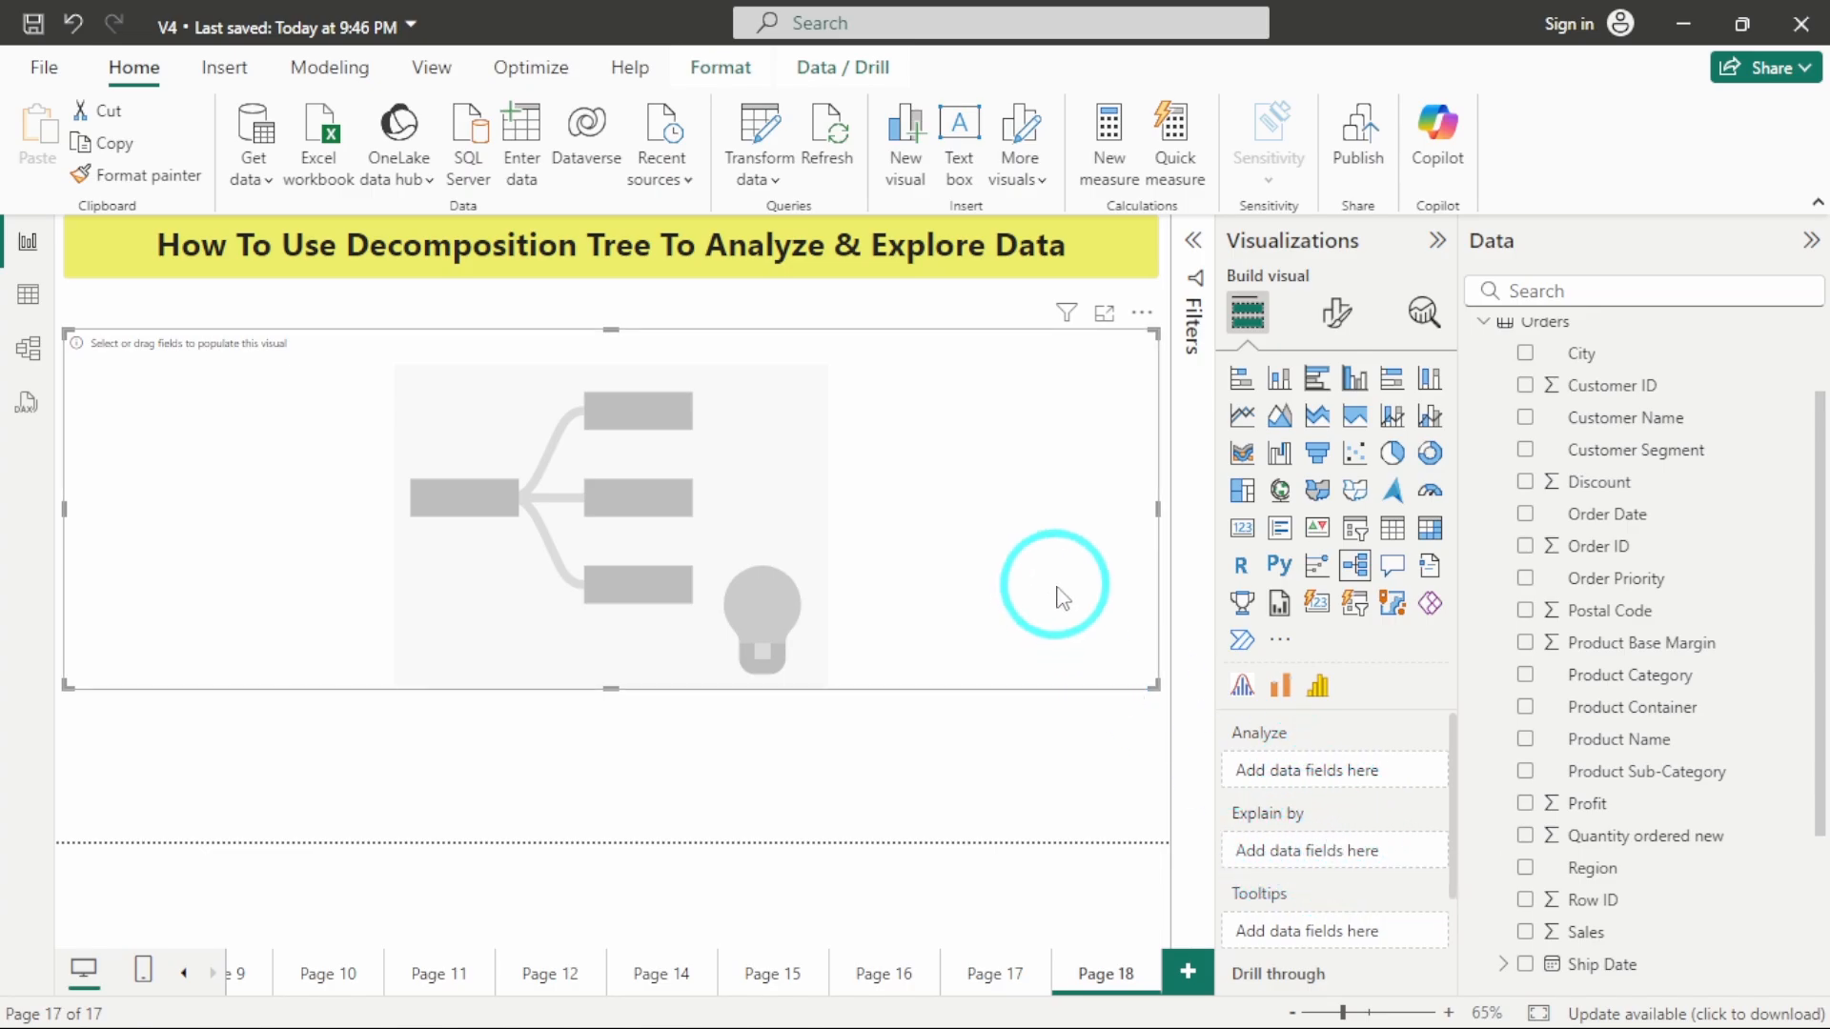
{"action": "left_click_drag", "start_coordinate": [1064, 597], "coordinate": [1069, 602]}
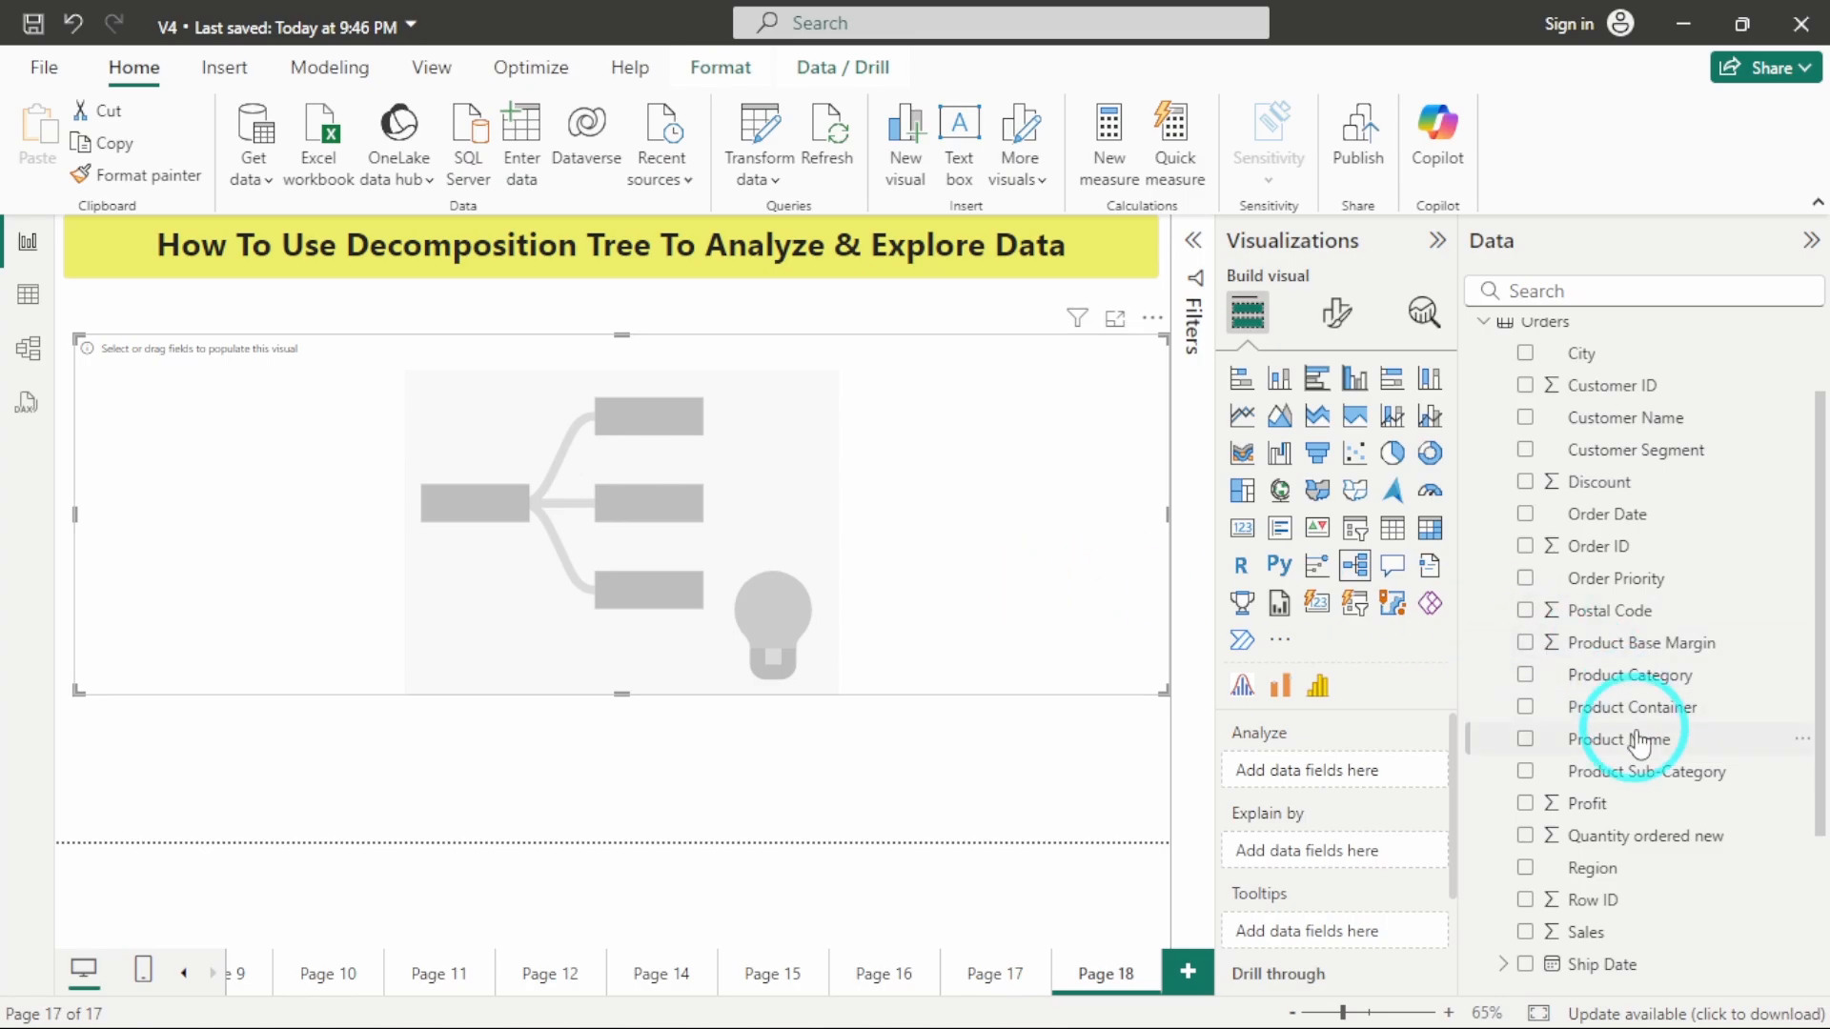
Set Profit from the Orders table as the value the decomposition tree analyzes and explain it by City.
{"action": "scroll", "coordinate": [1573, 668], "scroll_direction": "down", "scroll_amount": 3}
{"action": "left_click_drag", "start_coordinate": [1618, 591], "coordinate": [1354, 780]}
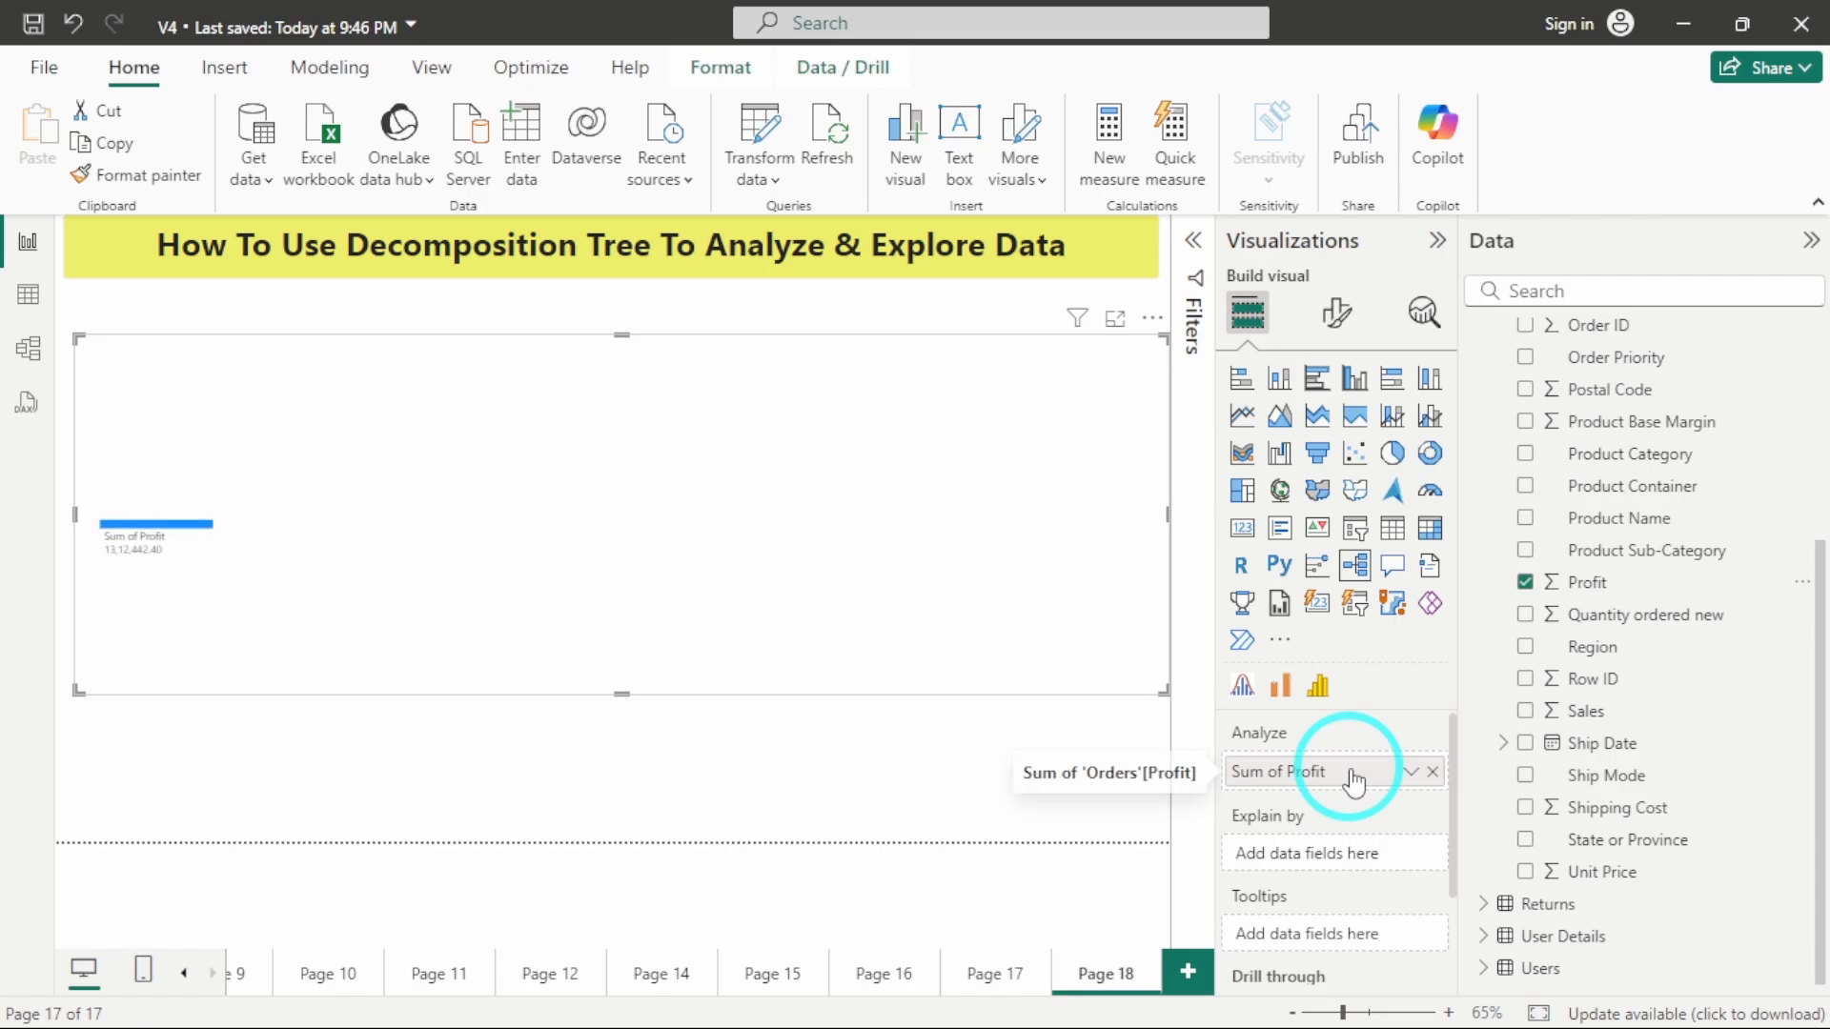
{"action": "scroll", "coordinate": [1320, 862], "scroll_direction": "down", "scroll_amount": 1}
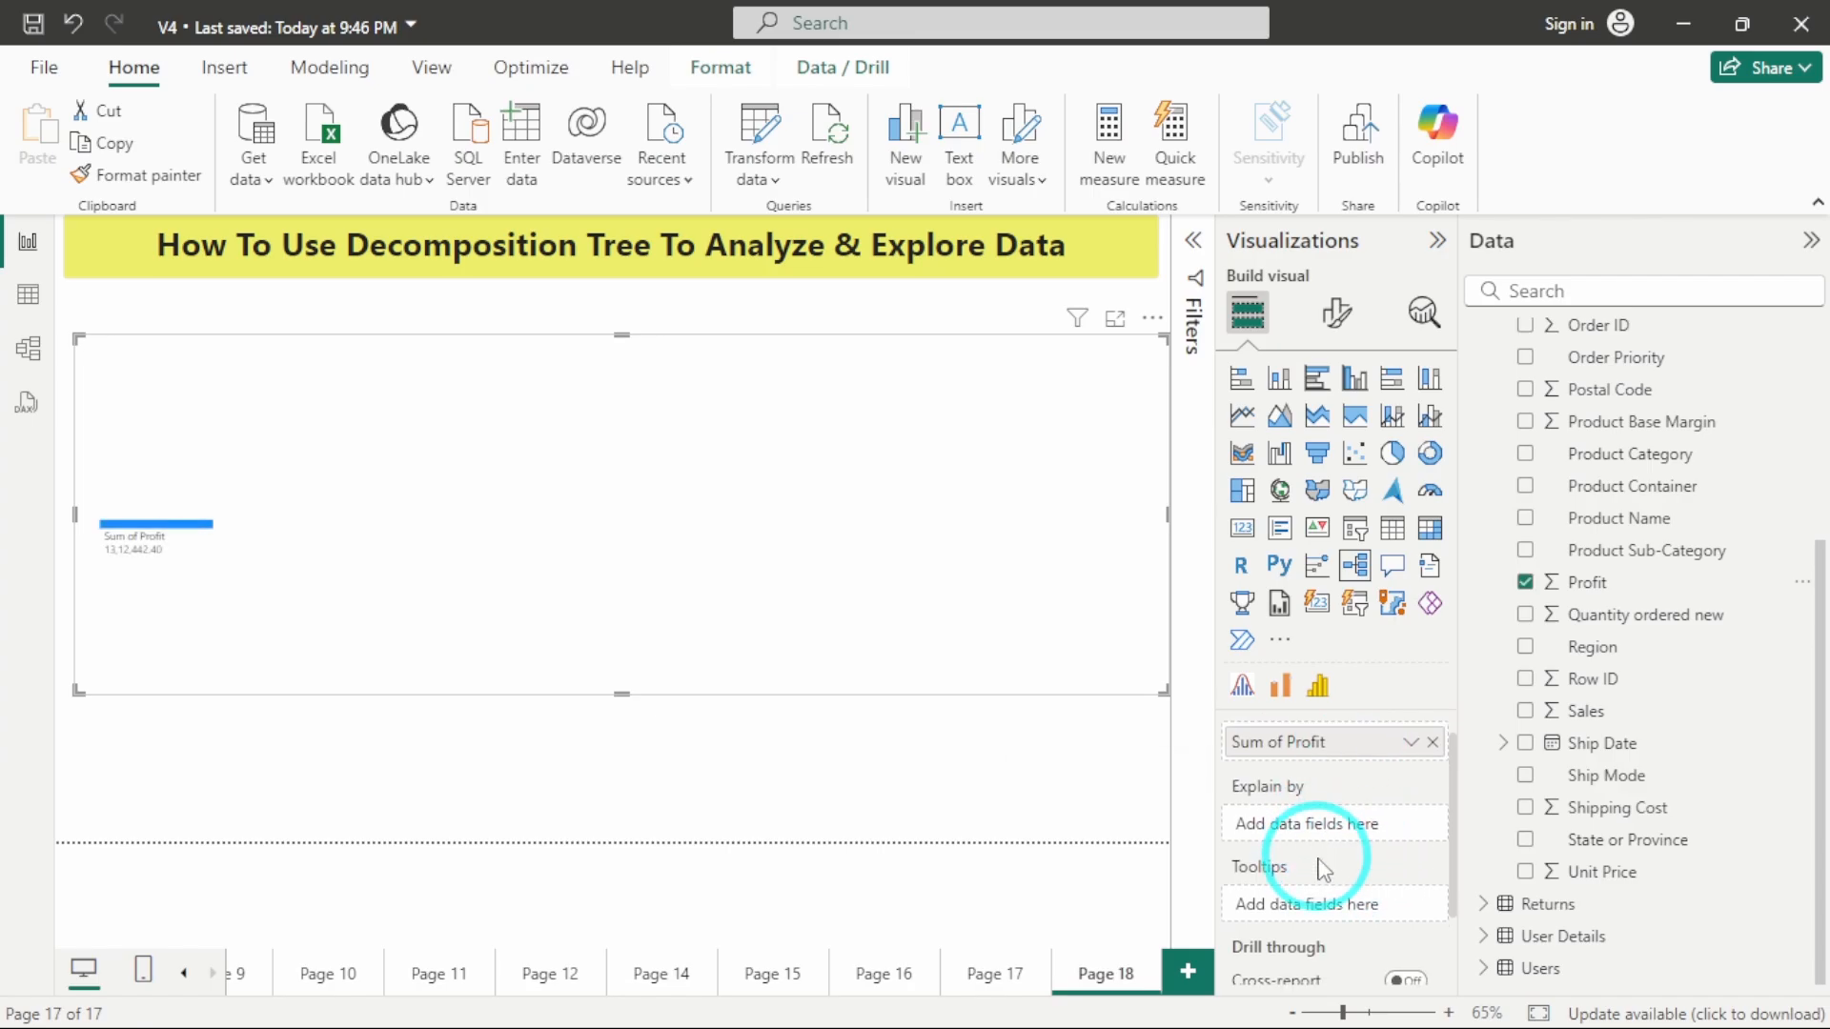
{"action": "scroll", "coordinate": [1525, 596], "scroll_direction": "up", "scroll_amount": 3}
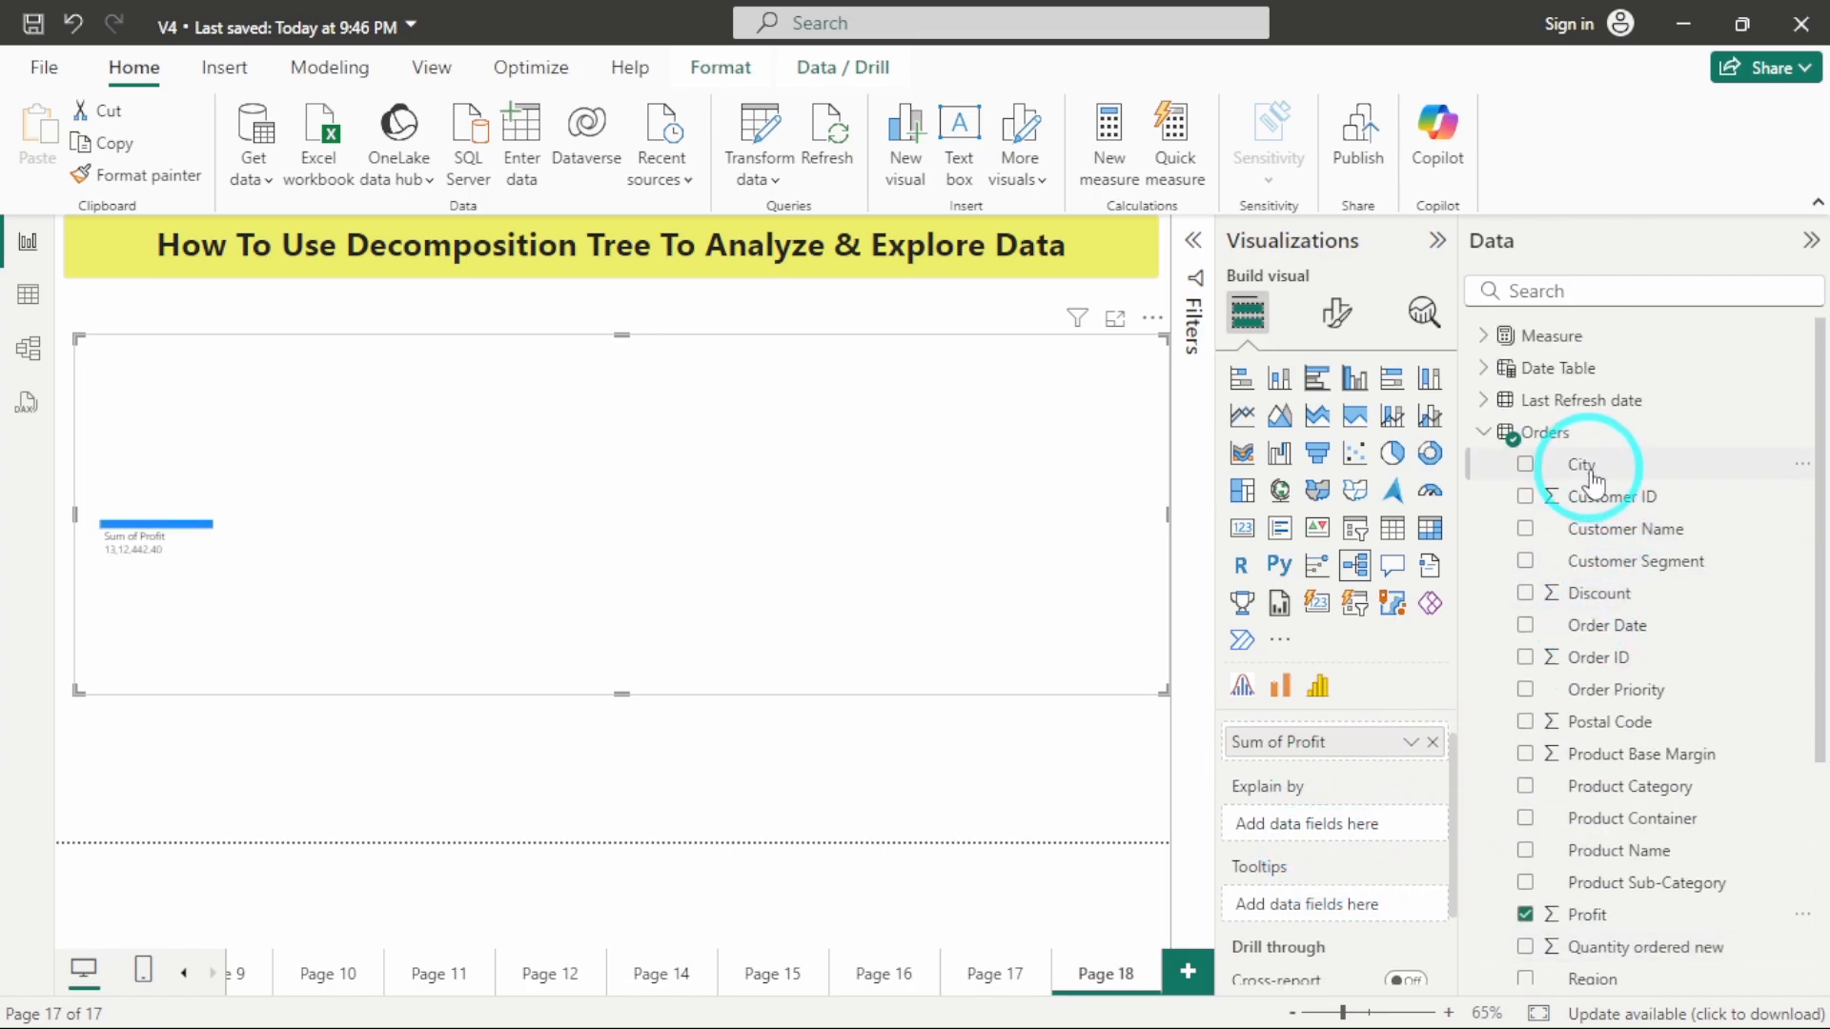
{"action": "left_click_drag", "start_coordinate": [1597, 477], "coordinate": [1306, 826]}
Add State or Province and Region below City as explain-by fields of the decomposition tree.
{"action": "scroll", "coordinate": [1623, 804], "scroll_direction": "down", "scroll_amount": 5}
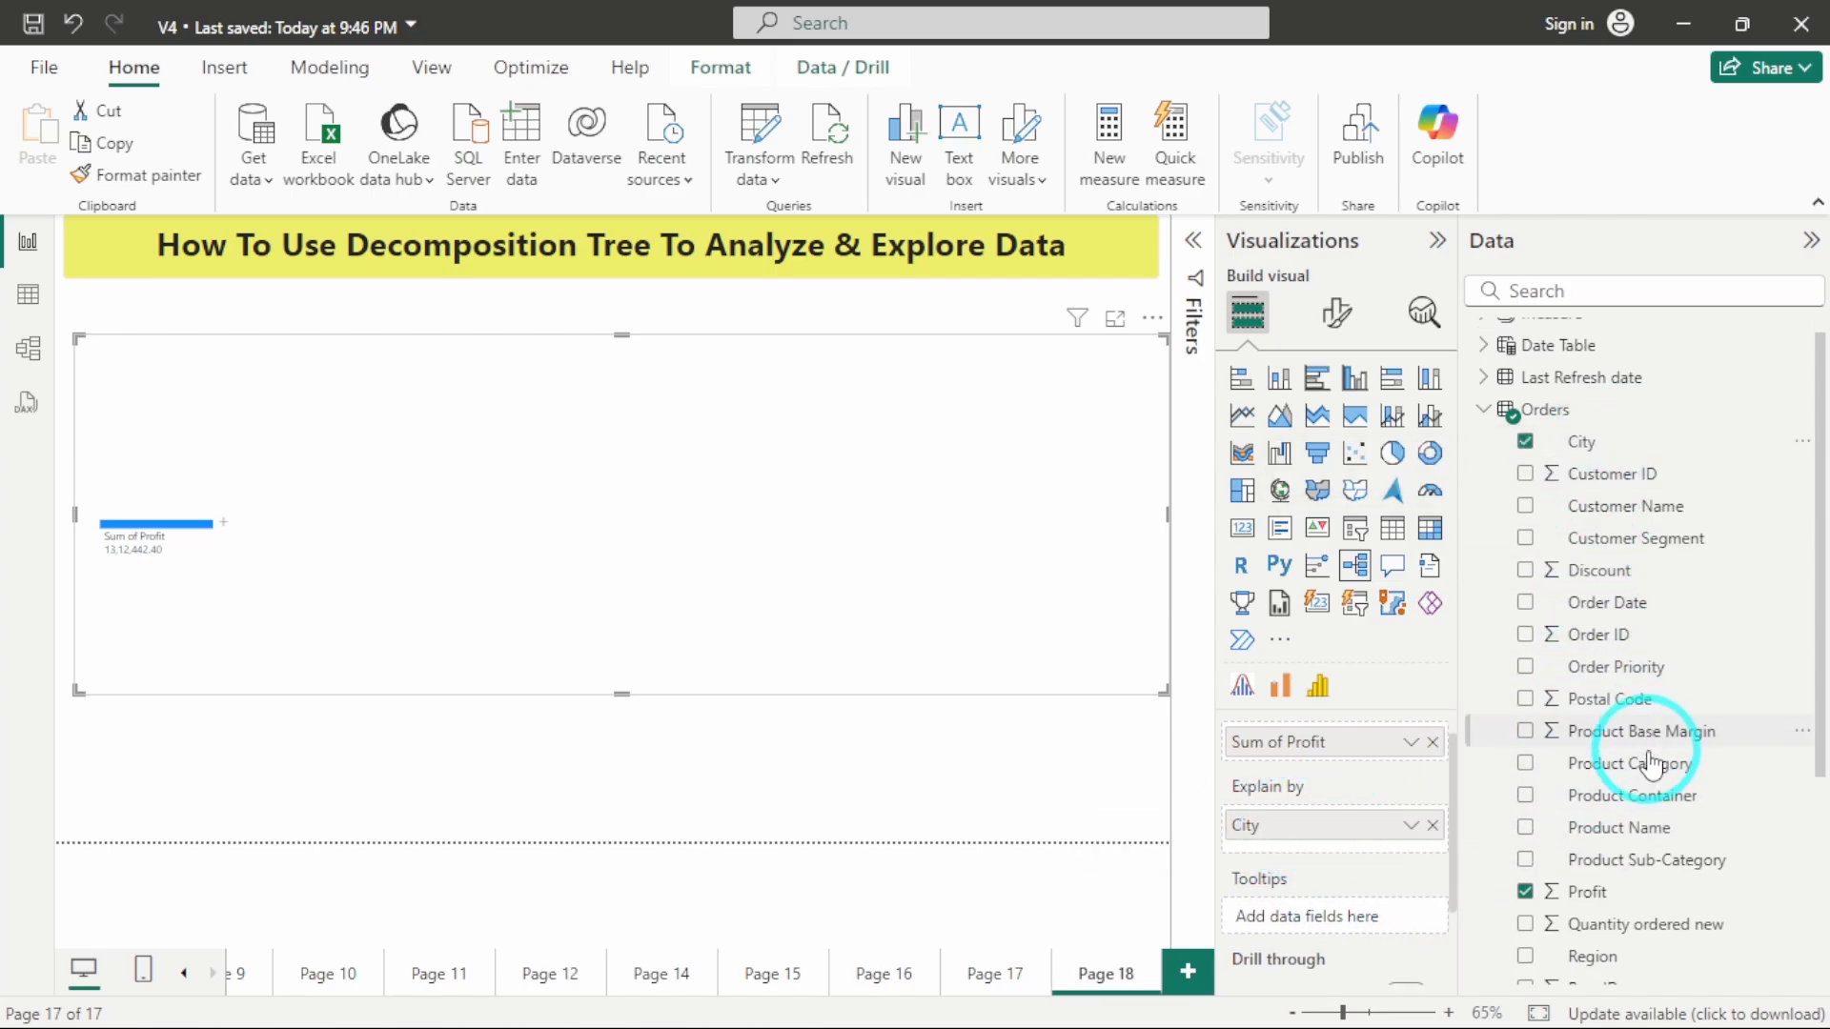
{"action": "scroll", "coordinate": [1647, 558], "scroll_direction": "up", "scroll_amount": 4}
{"action": "scroll", "coordinate": [1646, 564], "scroll_direction": "down", "scroll_amount": 3}
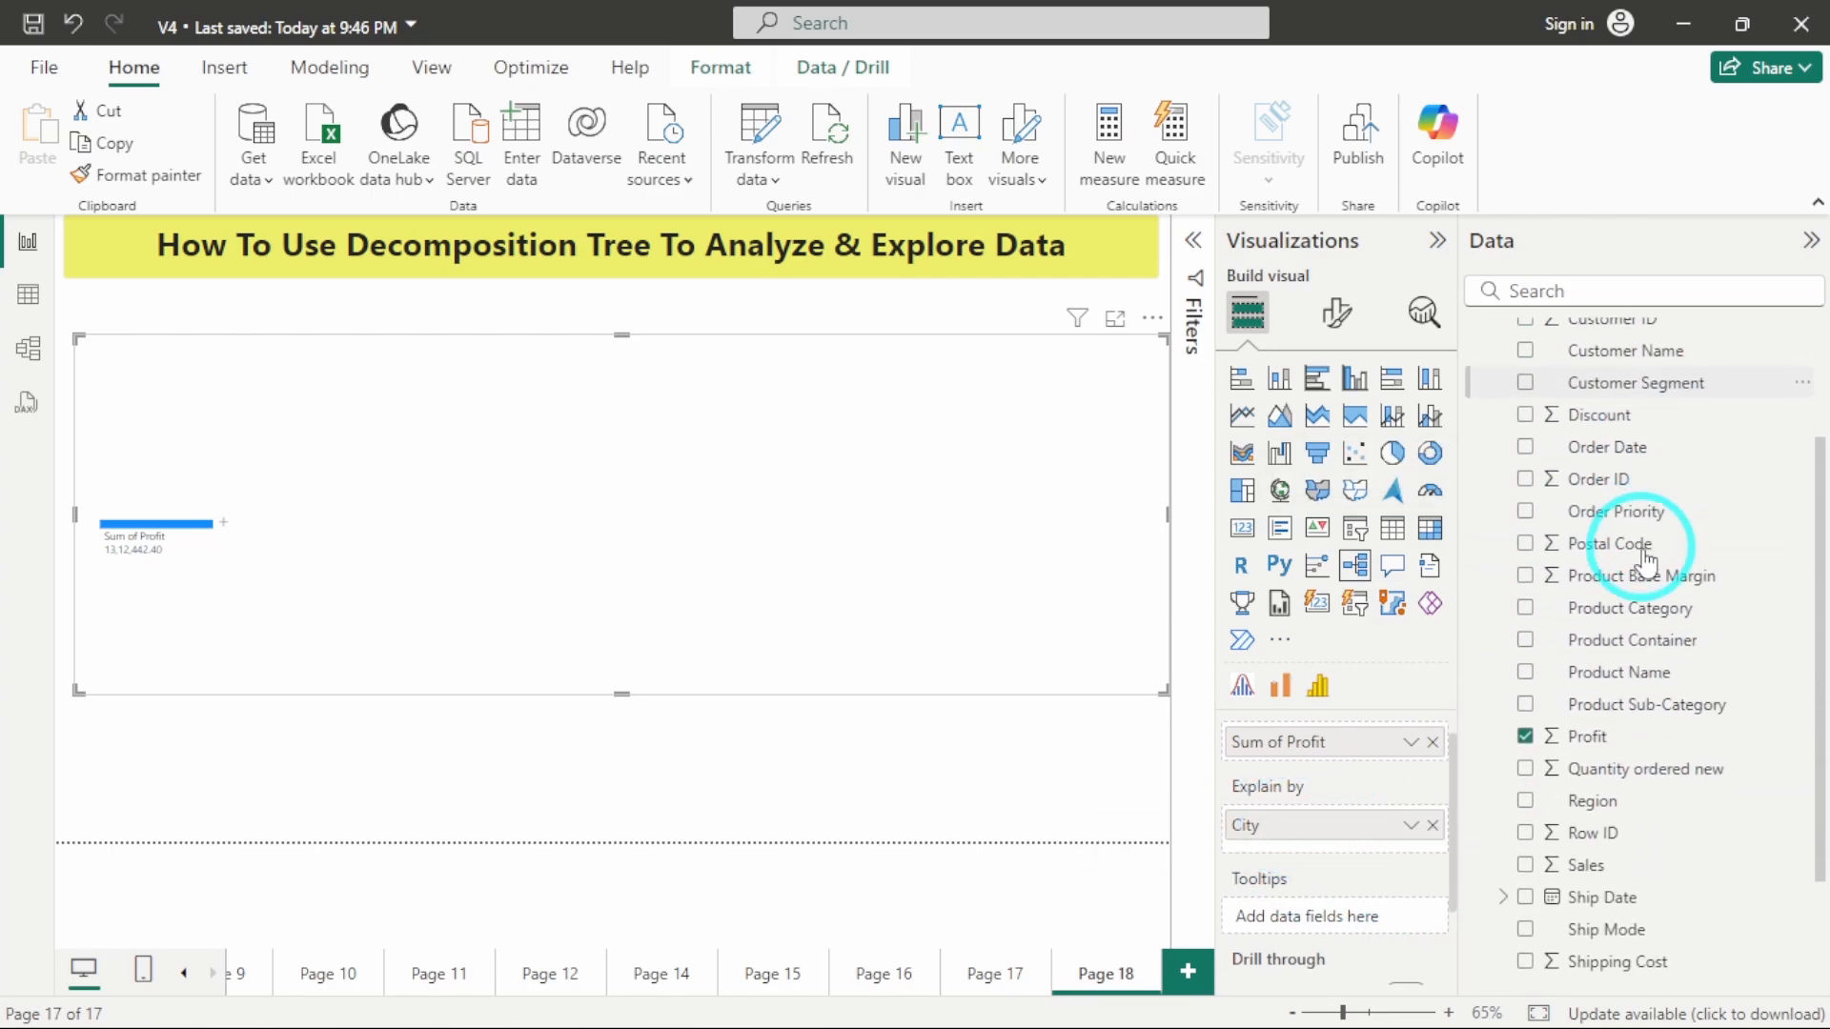
{"action": "scroll", "coordinate": [1643, 821], "scroll_direction": "down", "scroll_amount": 2}
{"action": "scroll", "coordinate": [1646, 820], "scroll_direction": "down", "scroll_amount": 1}
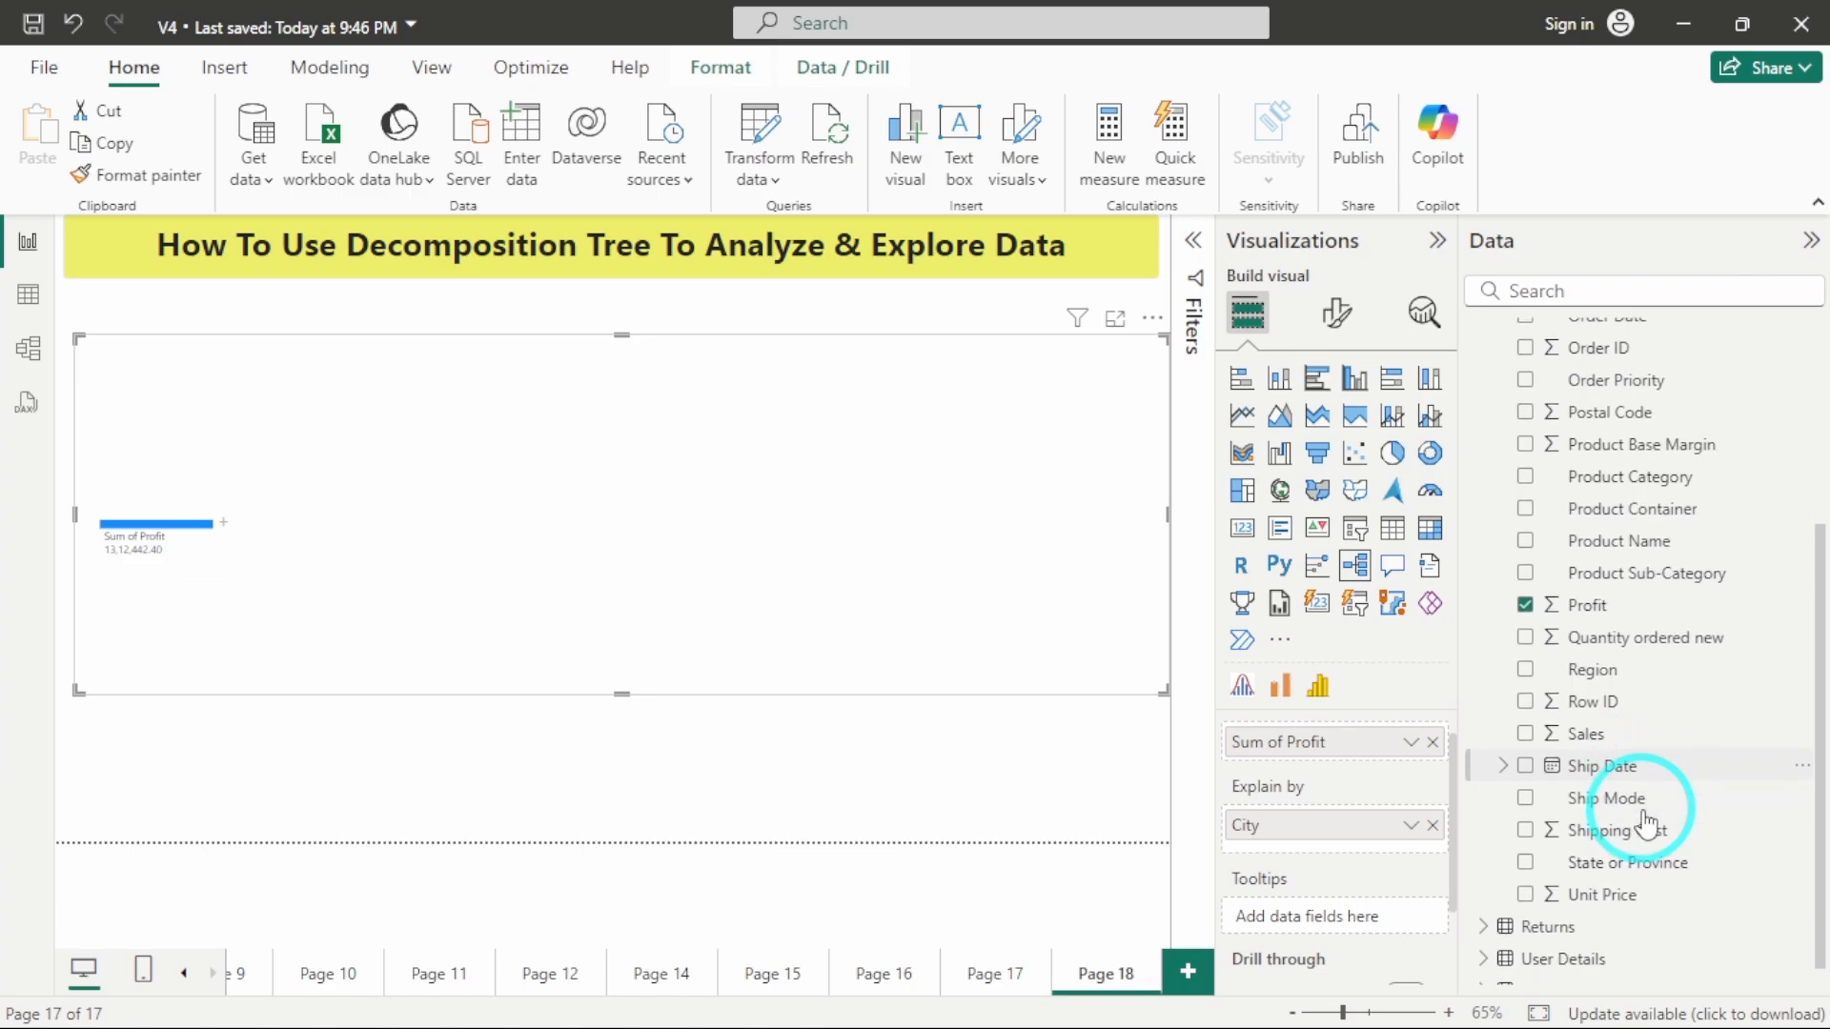
{"action": "left_click_drag", "start_coordinate": [1638, 863], "coordinate": [1348, 875]}
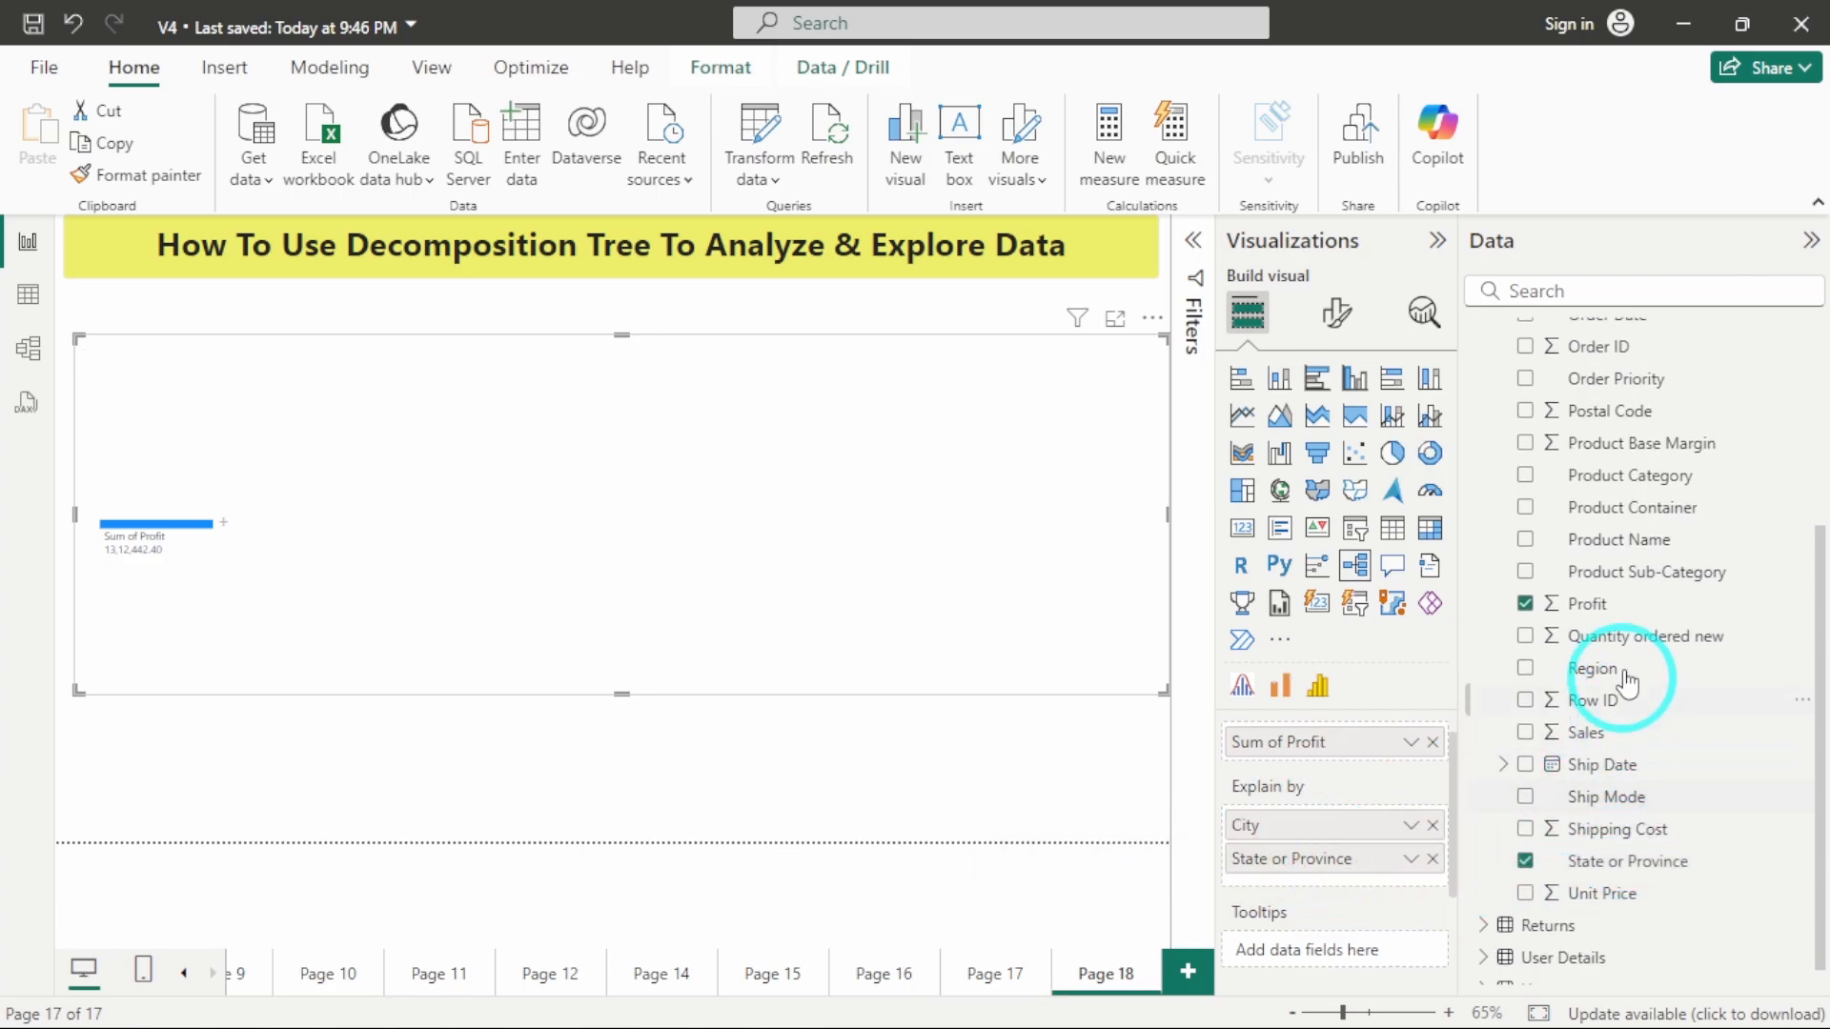
{"action": "scroll", "coordinate": [1610, 682], "scroll_direction": "up", "scroll_amount": 3}
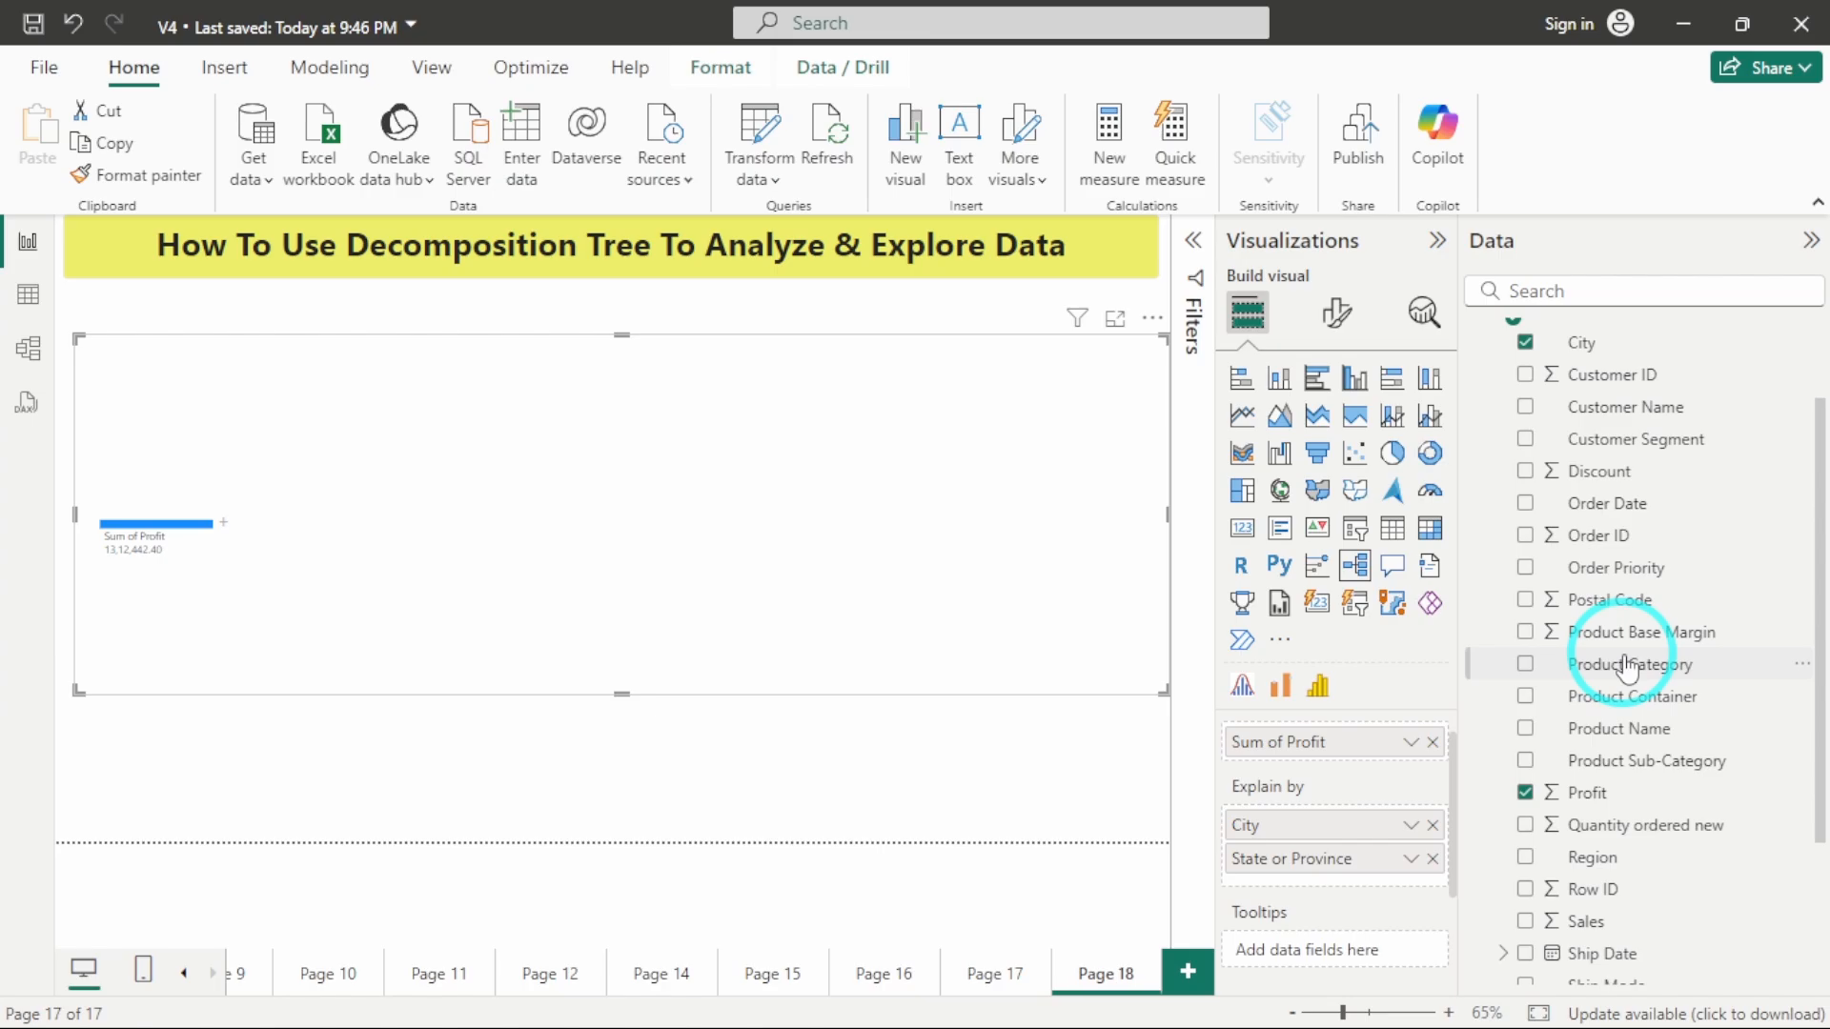
{"action": "scroll", "coordinate": [1627, 667], "scroll_direction": "up", "scroll_amount": 1}
{"action": "left_click_drag", "start_coordinate": [1602, 893], "coordinate": [1348, 867]}
Add Product Sub-Category to the tree's explain-by fields and place Product Category directly above it.
{"action": "scroll", "coordinate": [1634, 700], "scroll_direction": "up", "scroll_amount": 2}
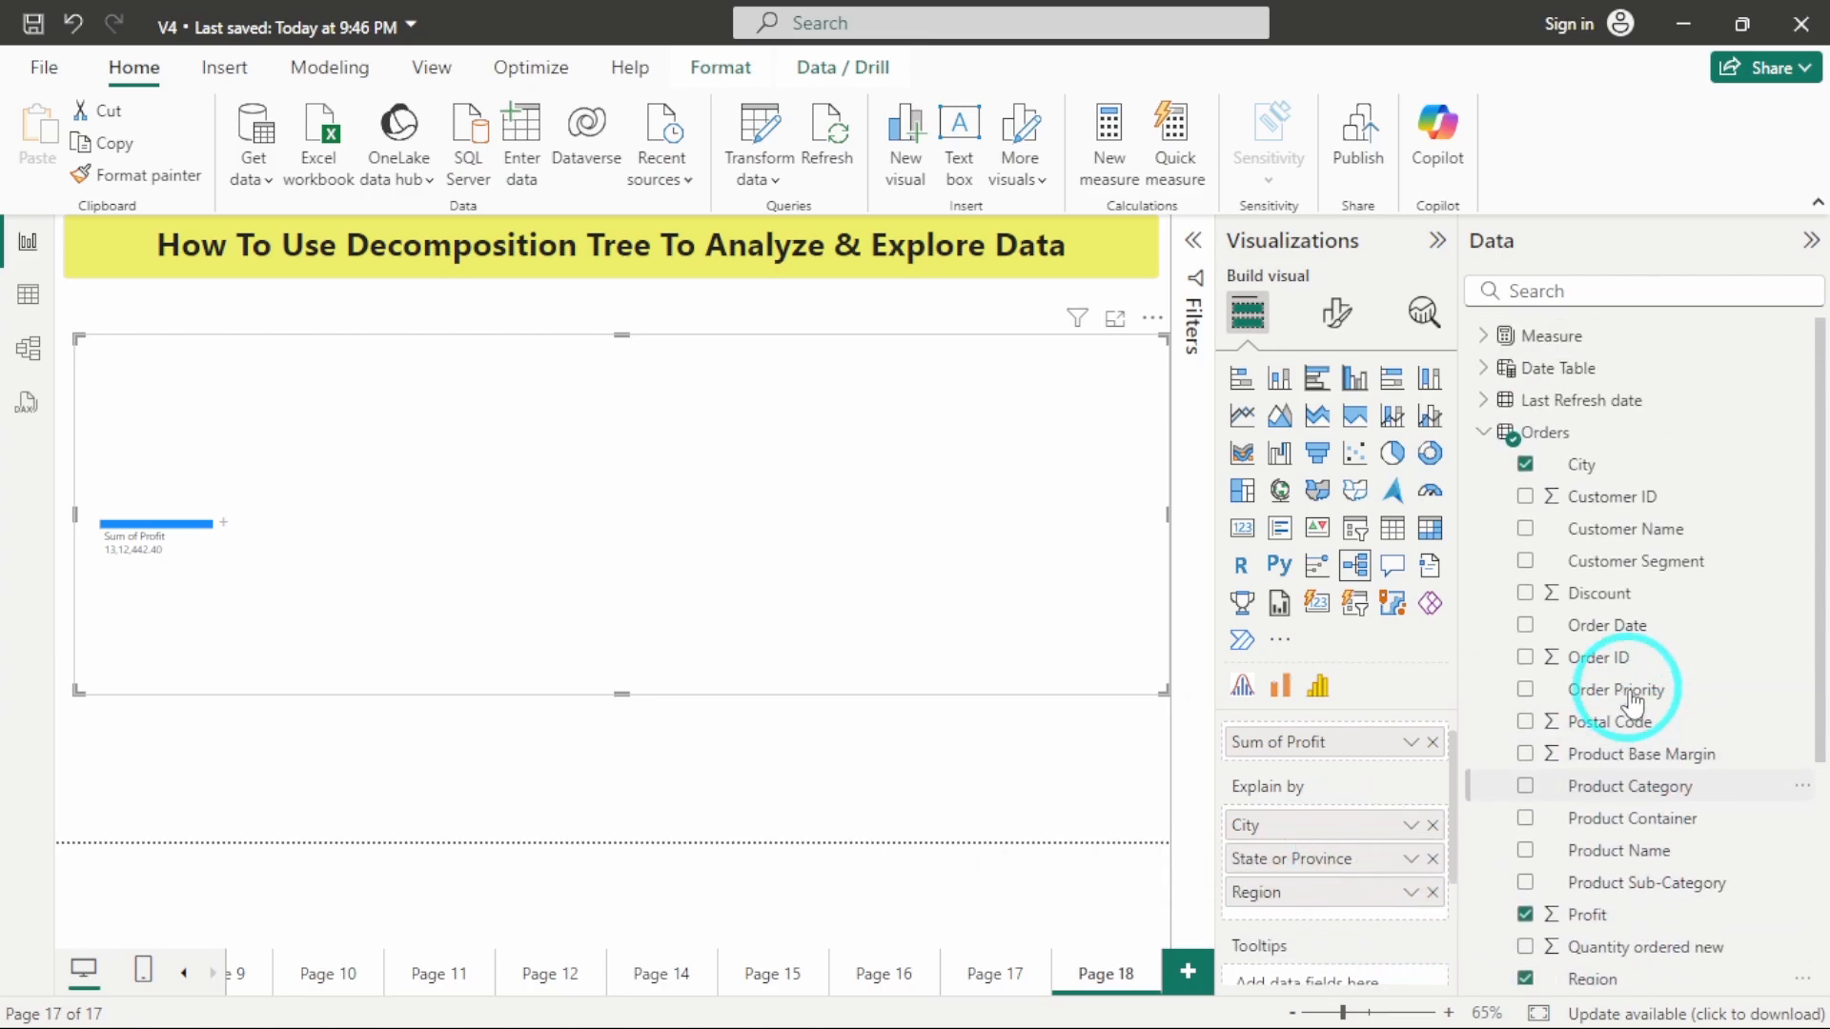
{"action": "left_click_drag", "start_coordinate": [1650, 896], "coordinate": [1359, 915]}
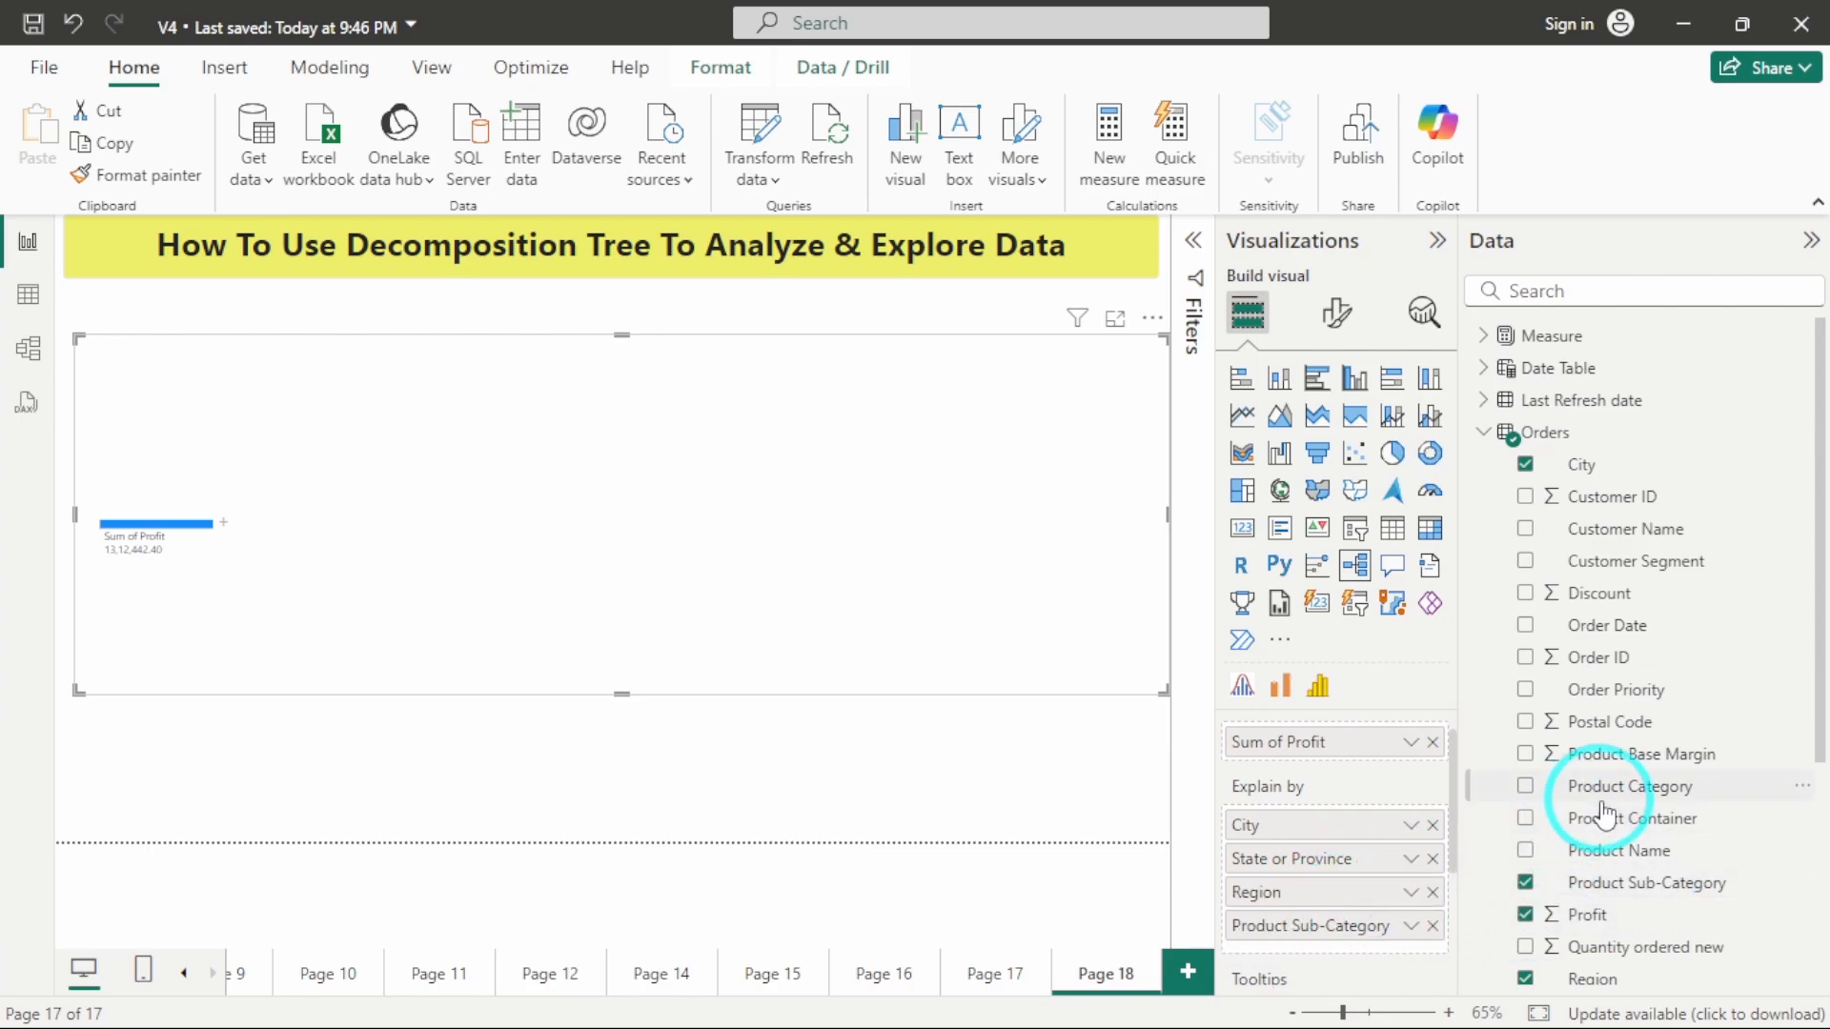
{"action": "left_click_drag", "start_coordinate": [1603, 806], "coordinate": [1320, 926]}
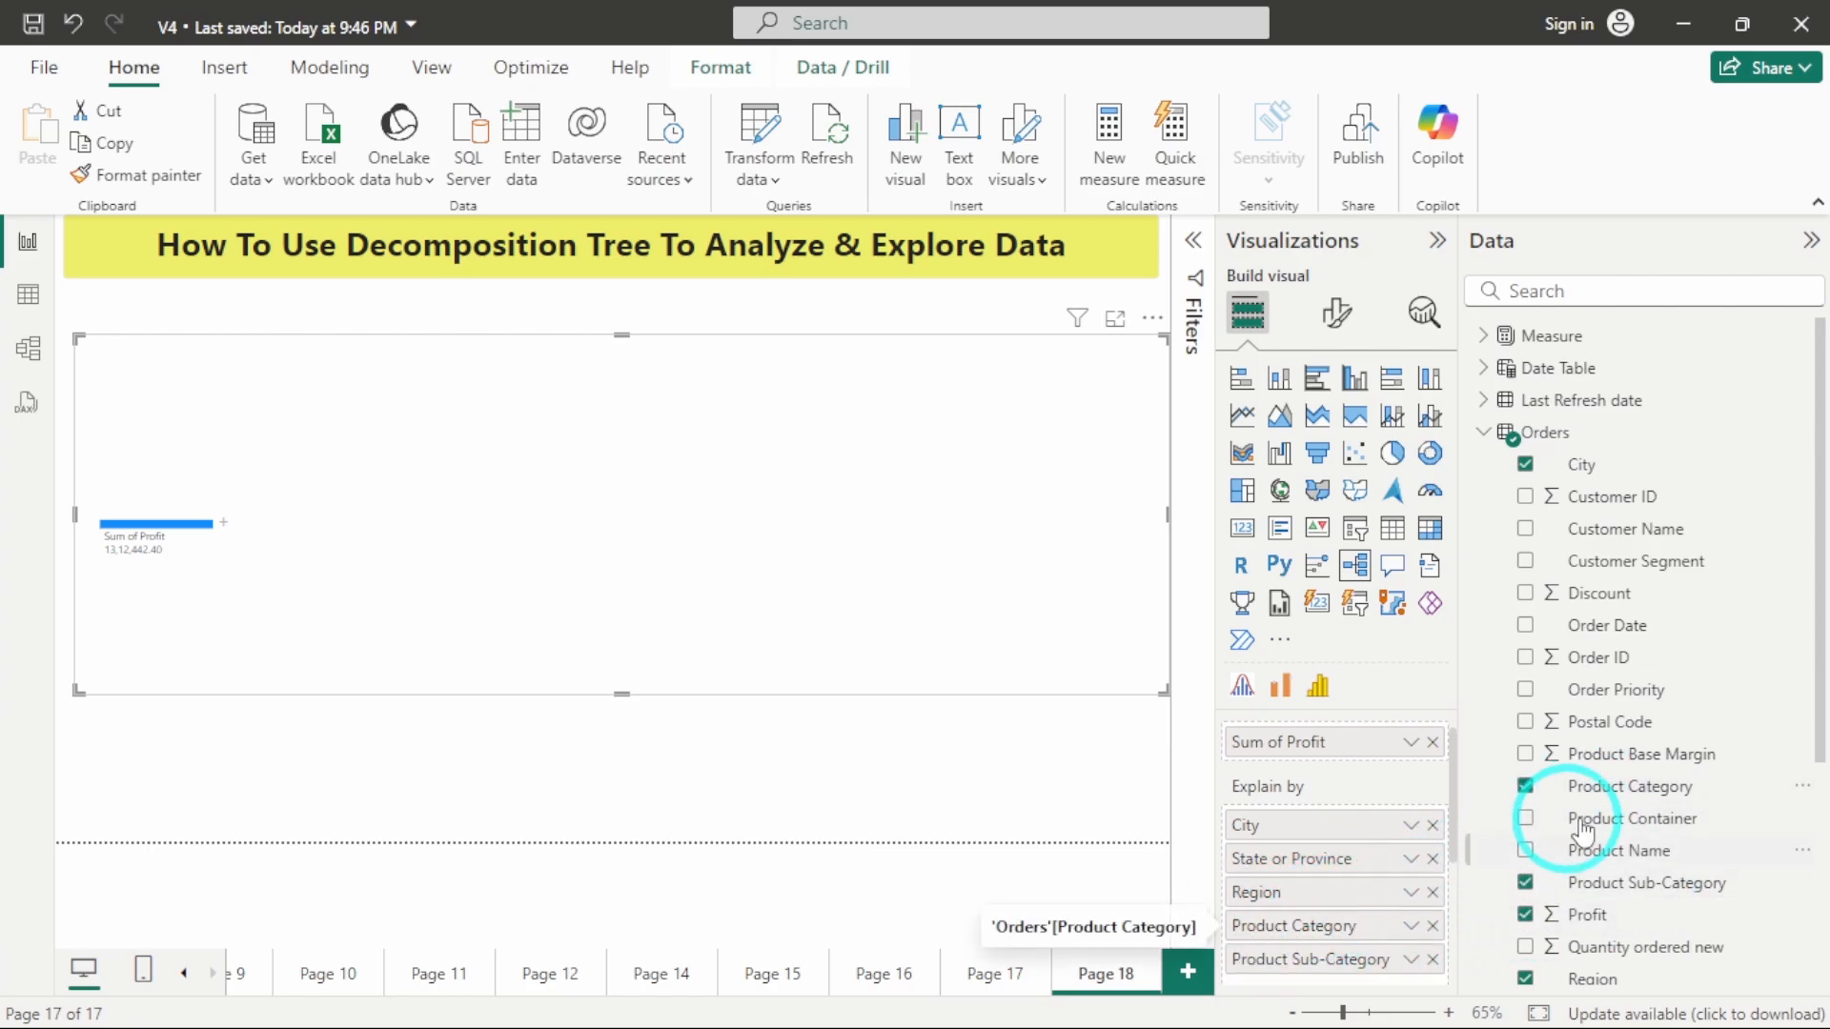
{"action": "scroll", "coordinate": [1577, 820], "scroll_direction": "down", "scroll_amount": 1}
{"action": "scroll", "coordinate": [1578, 819], "scroll_direction": "up", "scroll_amount": 1}
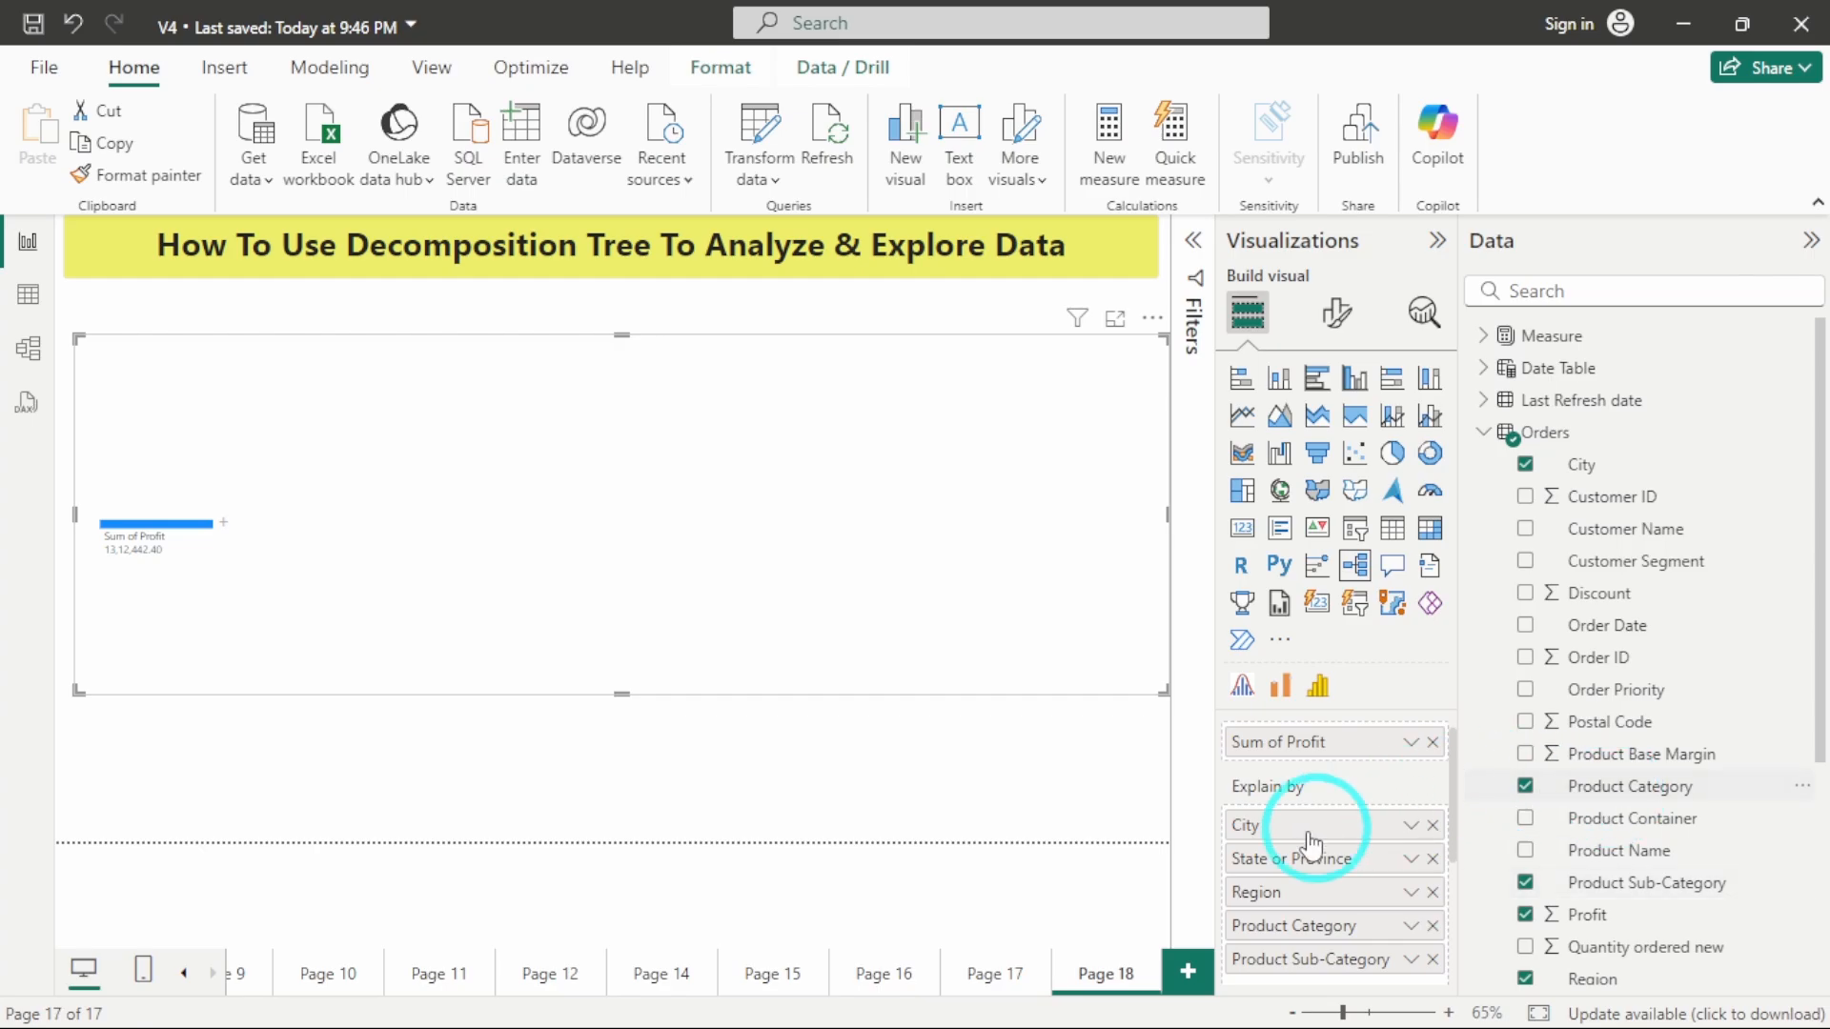
Add Order Priority as the last explain-by field, below Product Sub-Category.
{"action": "scroll", "coordinate": [1311, 843], "scroll_direction": "down", "scroll_amount": 2}
{"action": "left_click_drag", "start_coordinate": [1606, 696], "coordinate": [1315, 858]}
{"action": "scroll", "coordinate": [1363, 829], "scroll_direction": "up", "scroll_amount": 2}
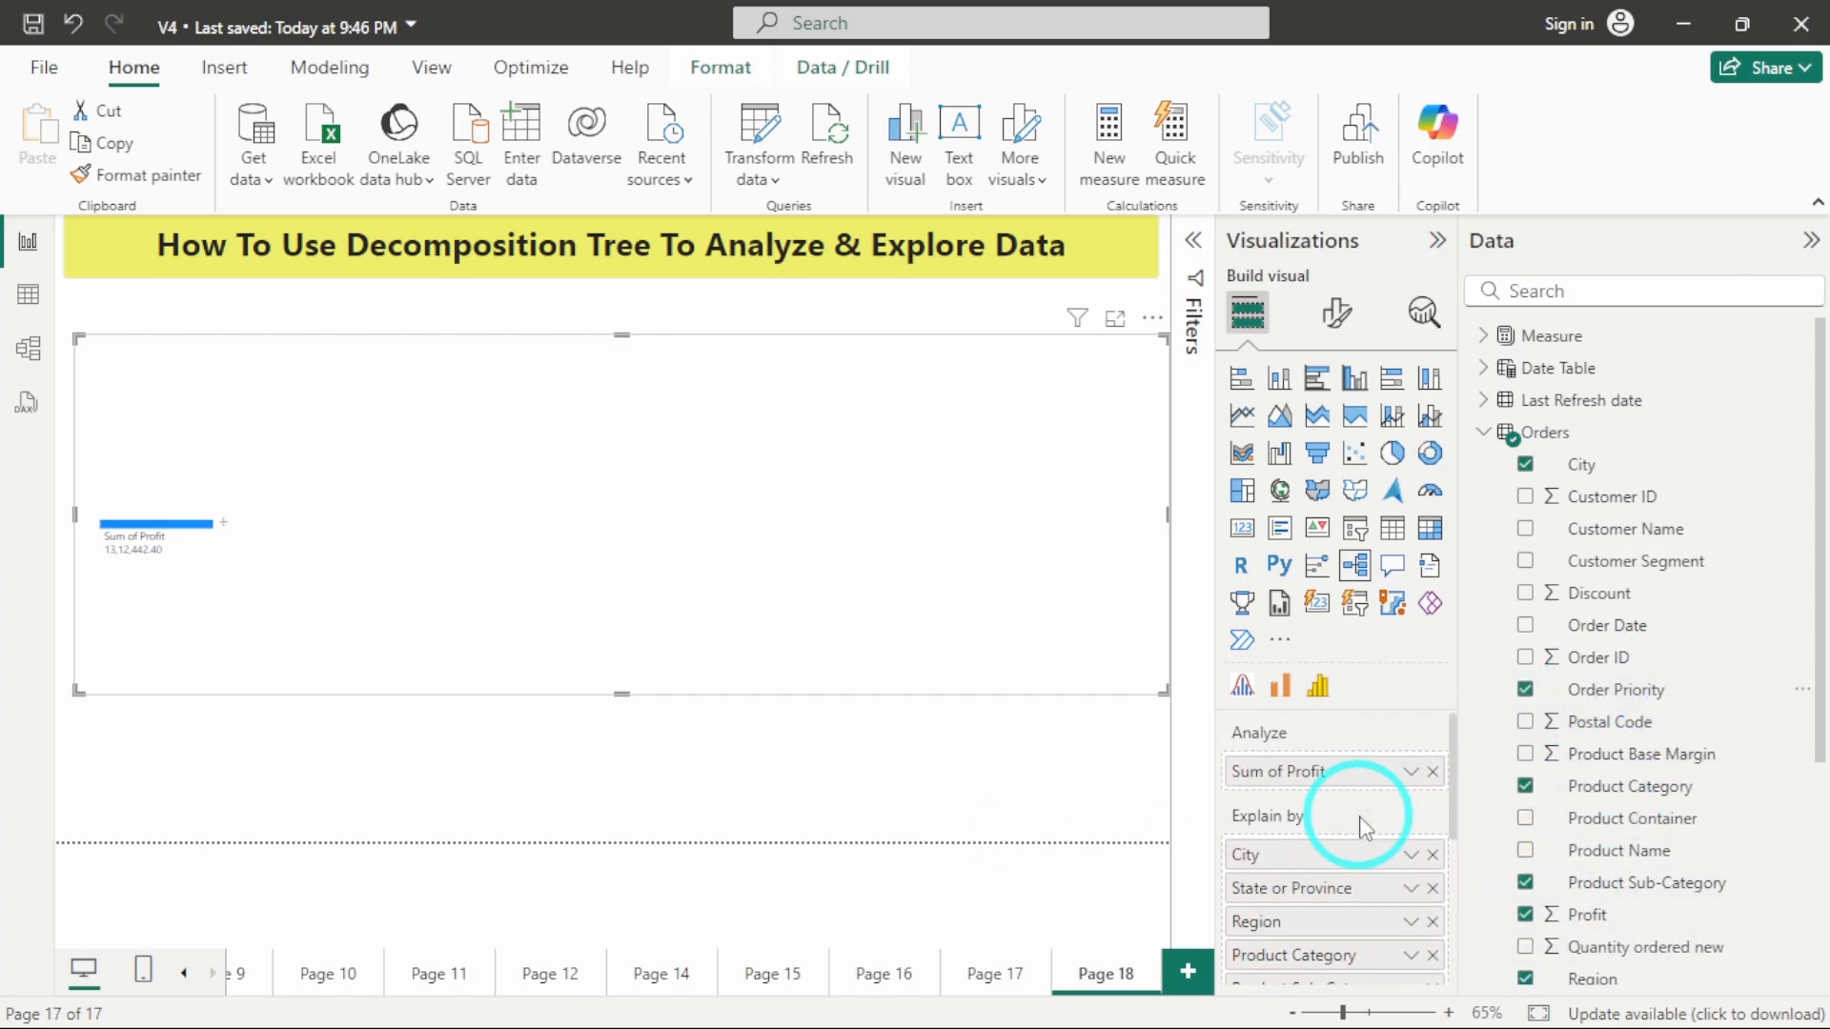
{"action": "scroll", "coordinate": [1365, 828], "scroll_direction": "down", "scroll_amount": 3}
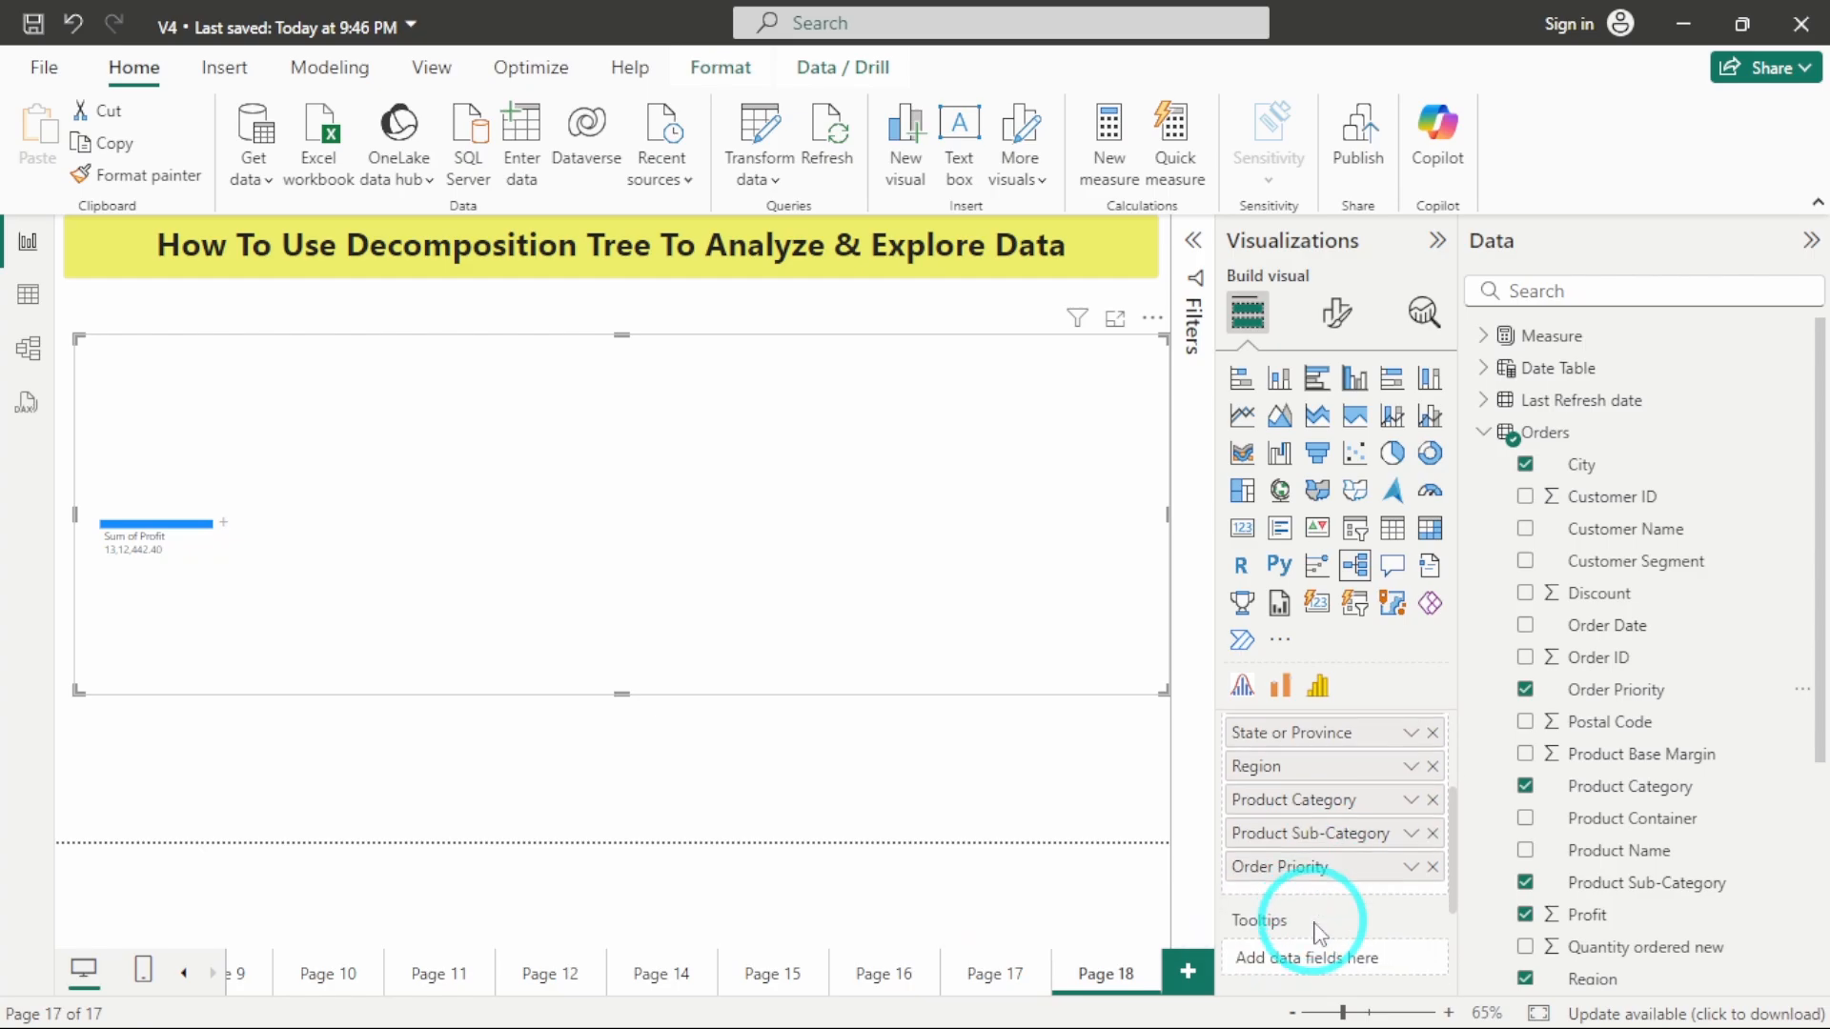
Make the decomposition tree narrower and taller, center it below the page title, and collapse the Visualizations pane and the ribbon.
{"action": "scroll", "coordinate": [1330, 798], "scroll_direction": "up", "scroll_amount": 1}
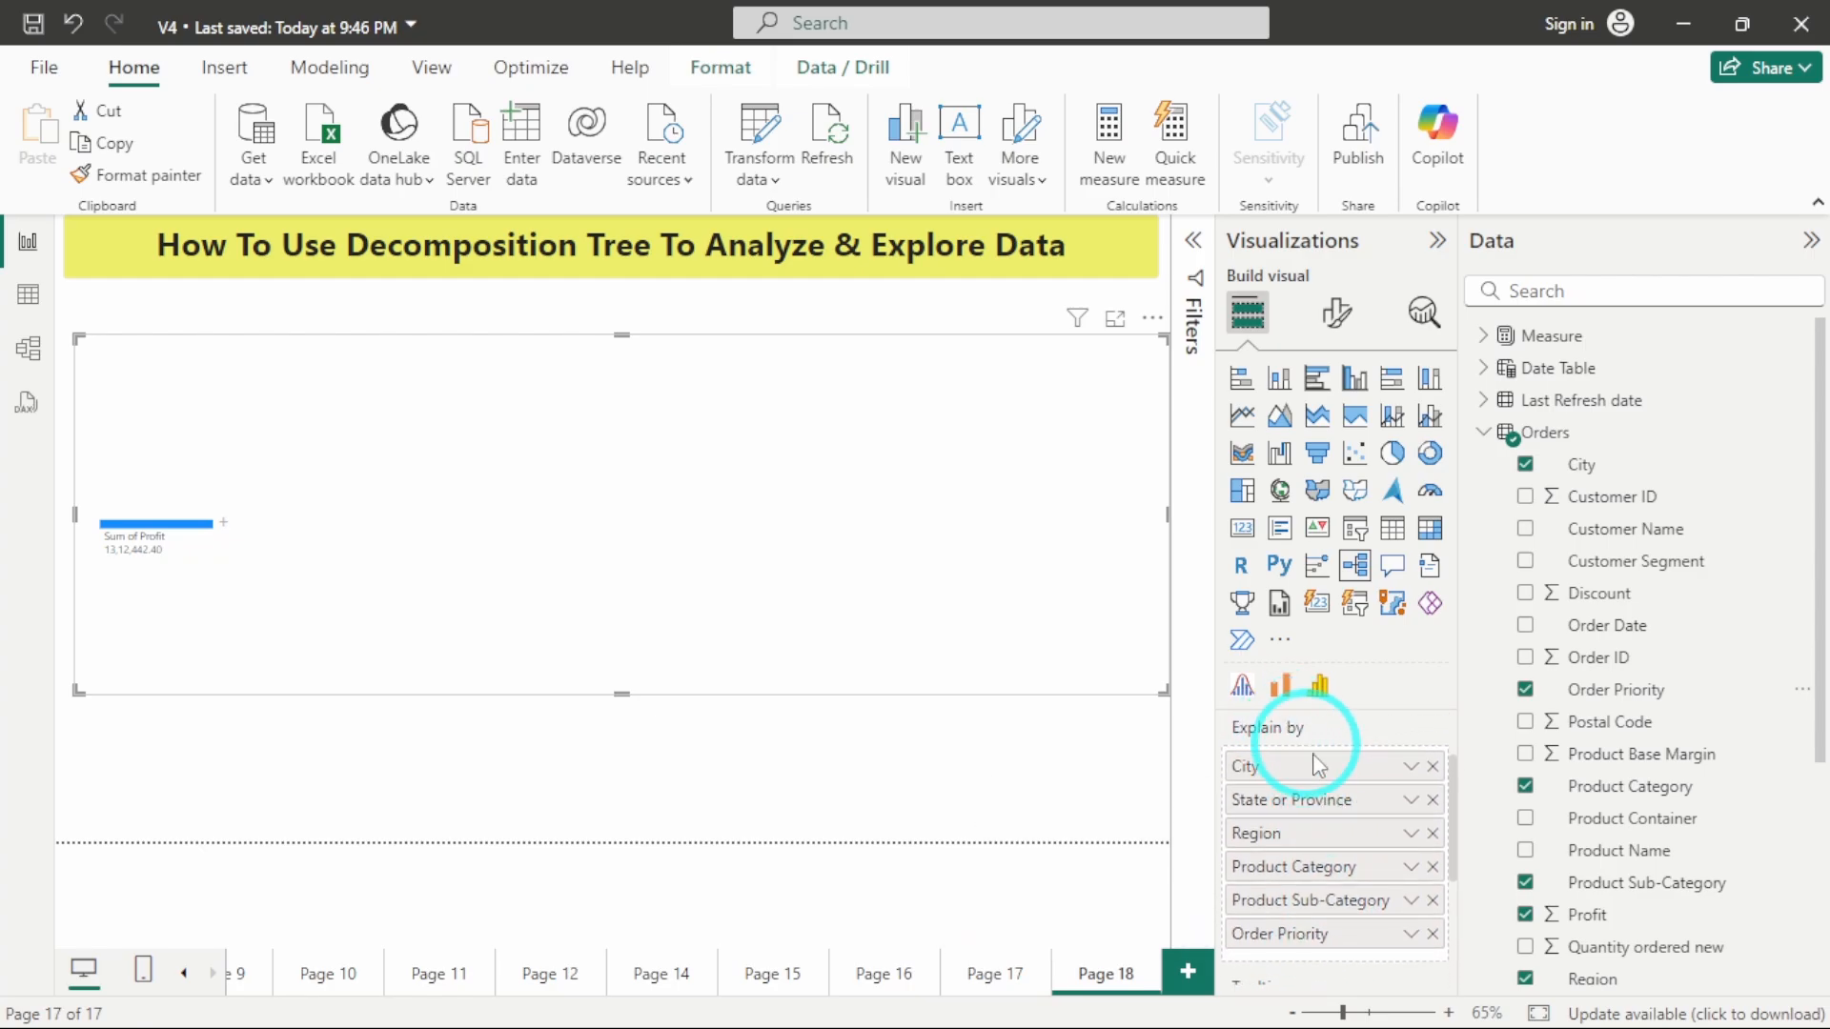
{"action": "scroll", "coordinate": [1314, 822], "scroll_direction": "up", "scroll_amount": 1}
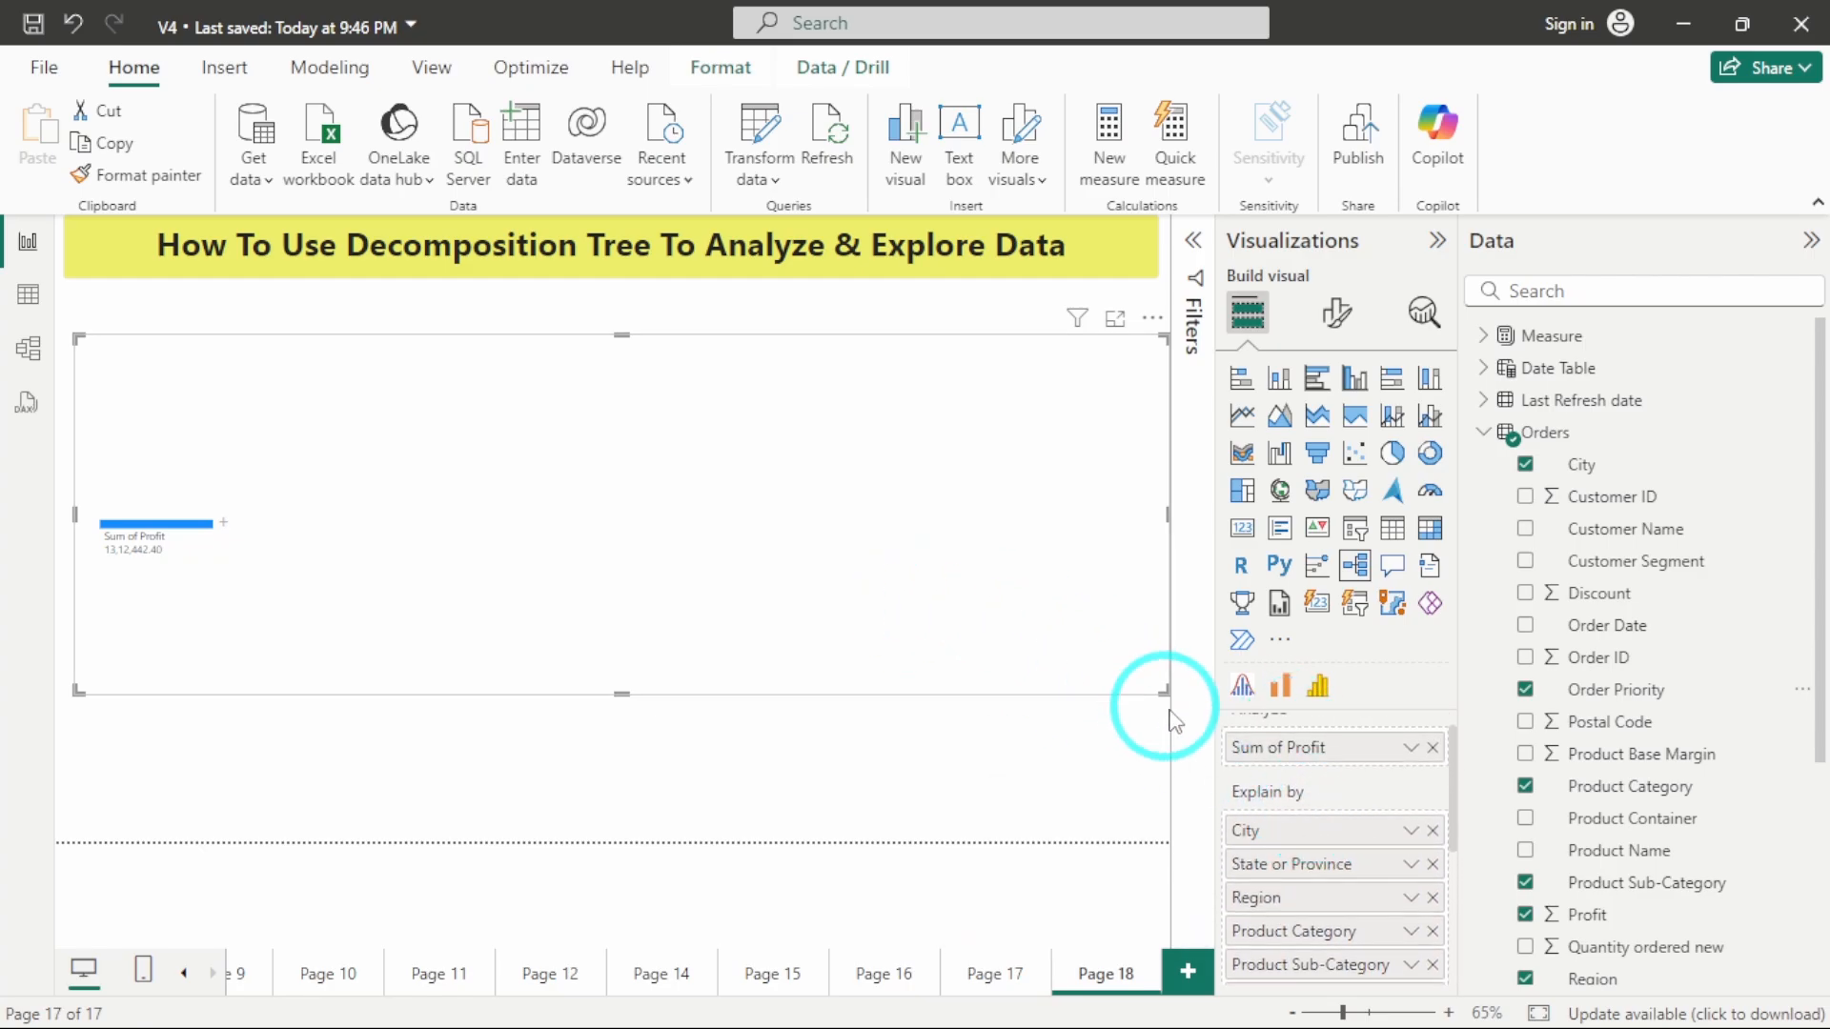
{"action": "left_click_drag", "start_coordinate": [1163, 690], "coordinate": [1037, 809]}
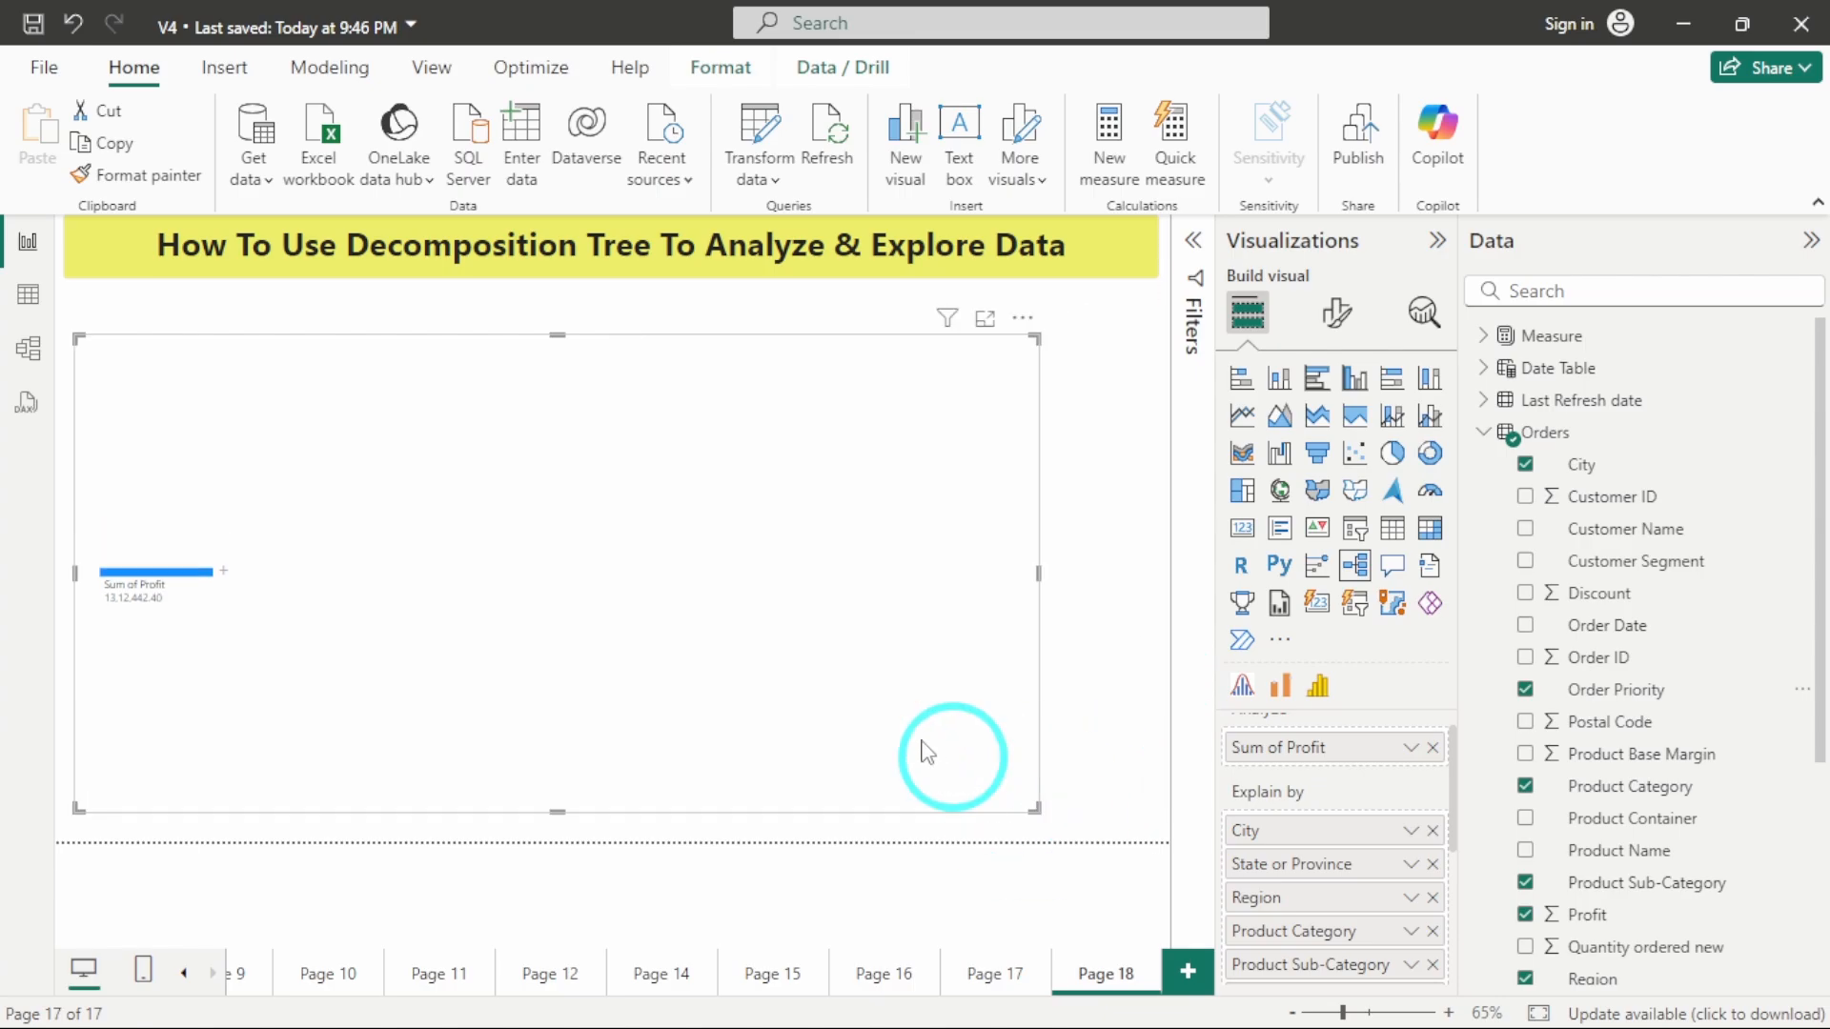
{"action": "left_click", "coordinate": [914, 663]}
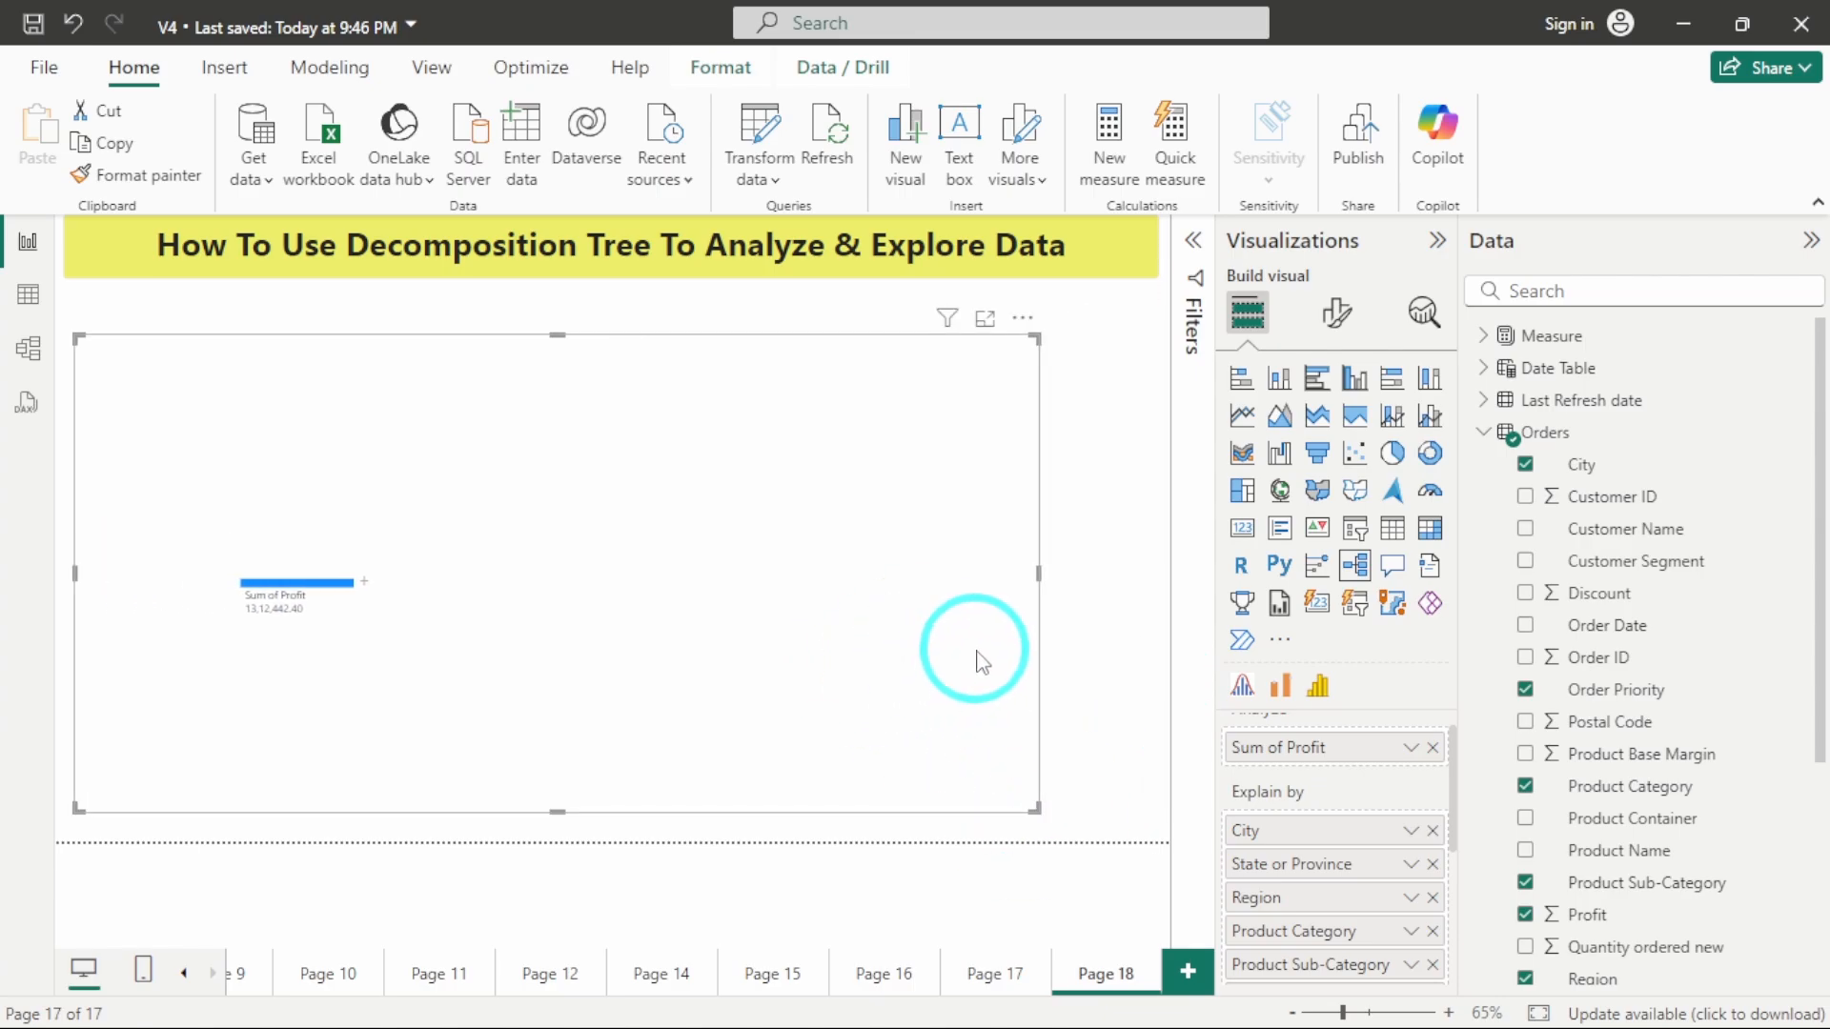
{"action": "left_click_drag", "start_coordinate": [598, 360], "coordinate": [654, 345]}
{"action": "left_click", "coordinate": [322, 577]}
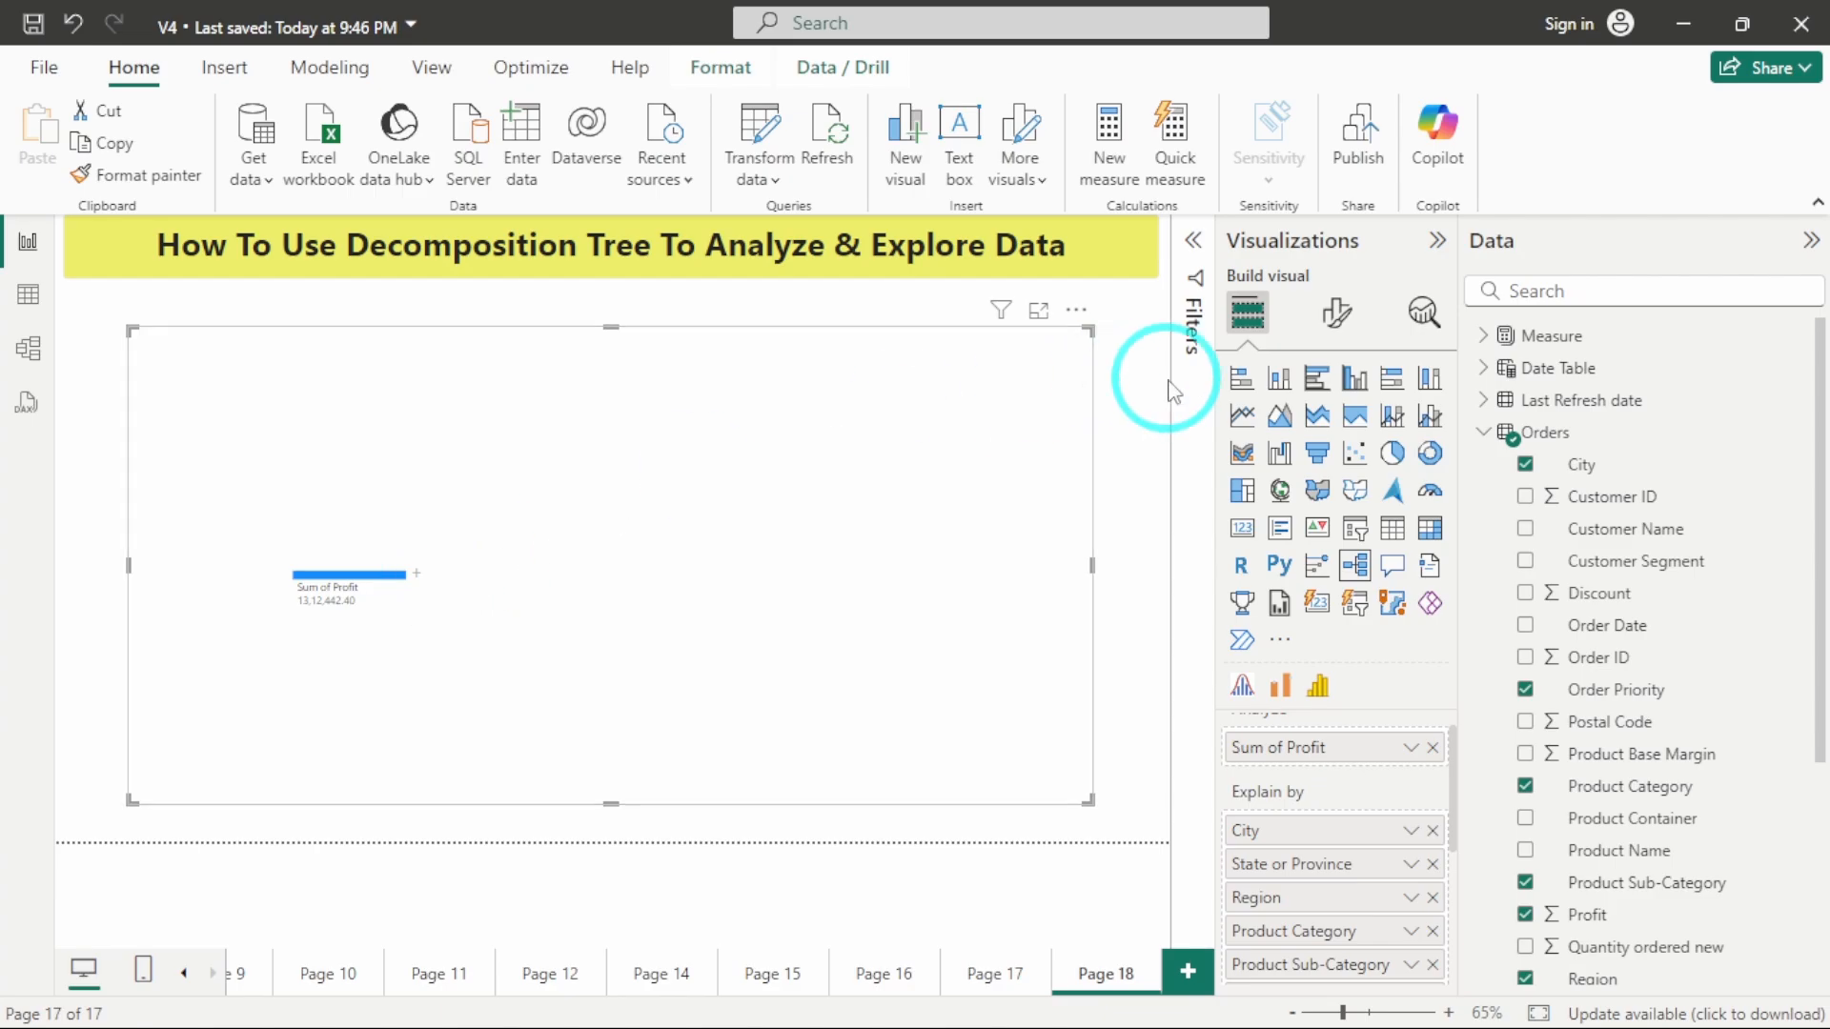
{"action": "left_click", "coordinate": [1438, 248]}
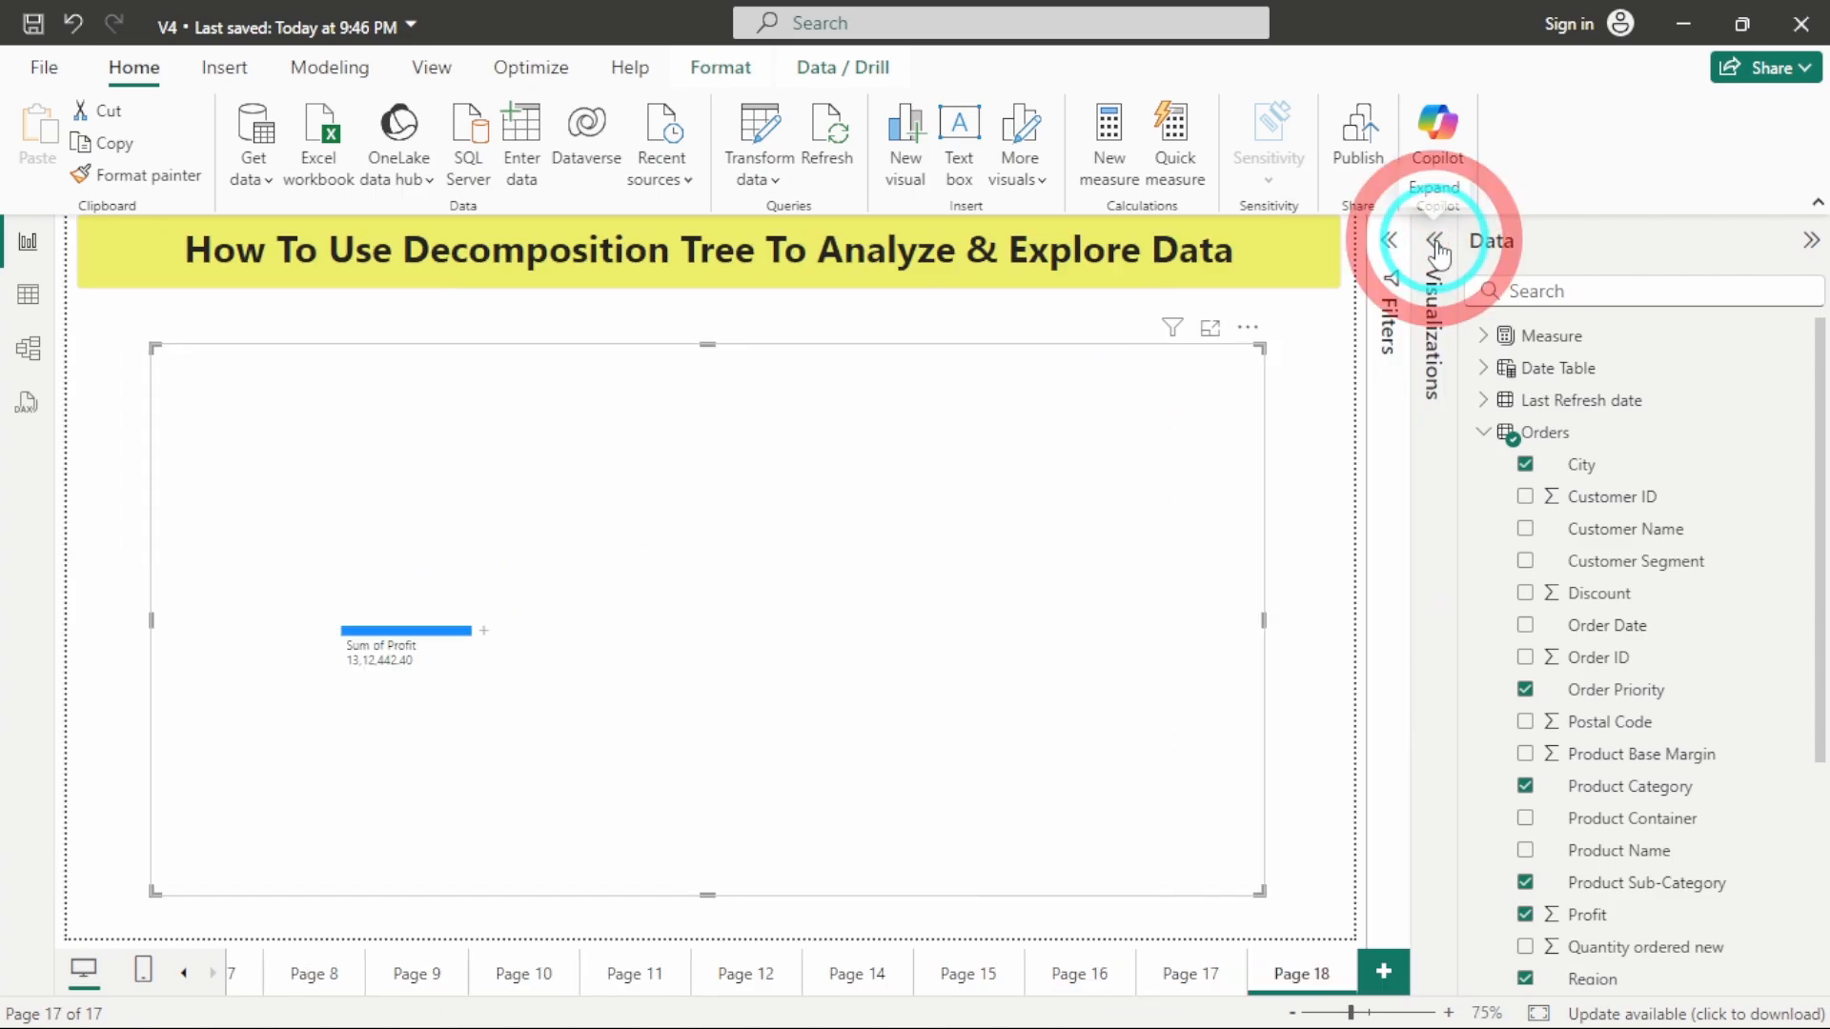
{"action": "left_click", "coordinate": [1816, 203]}
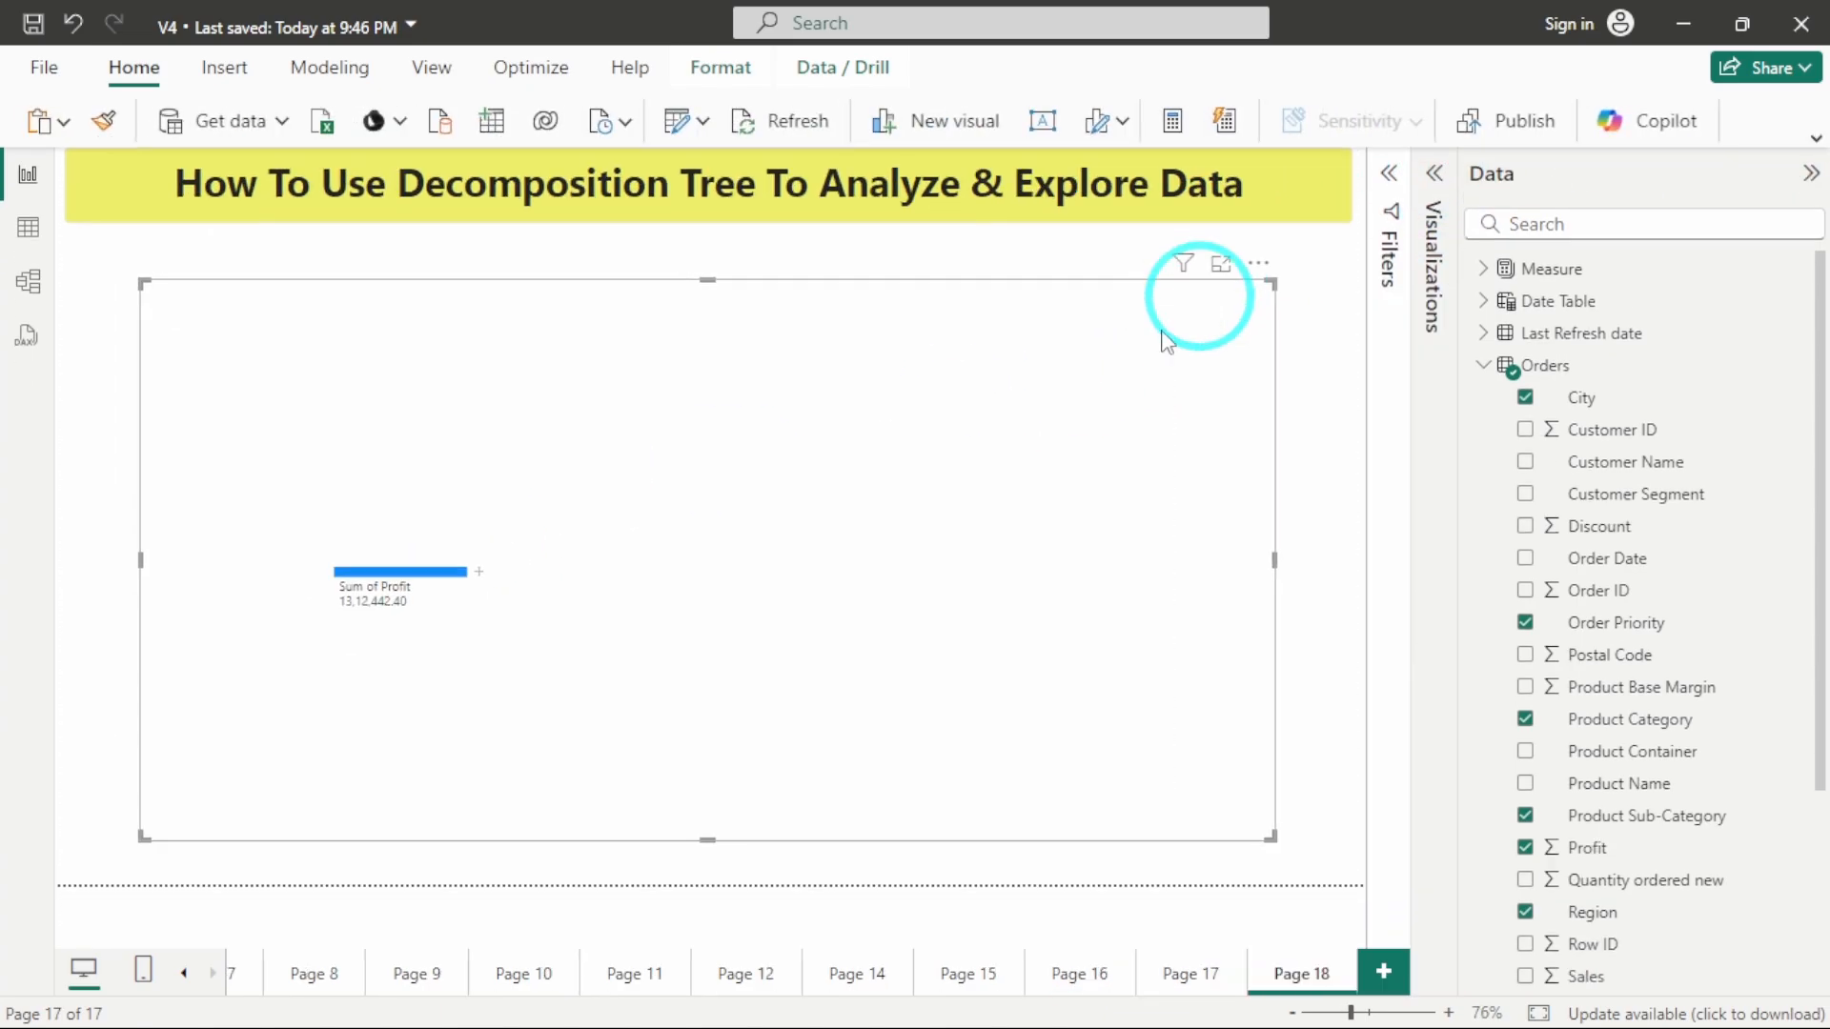
Split Sum of Profit by Region in the decomposition tree and break the Central region down by State or Province.
{"action": "left_click", "coordinate": [479, 574]}
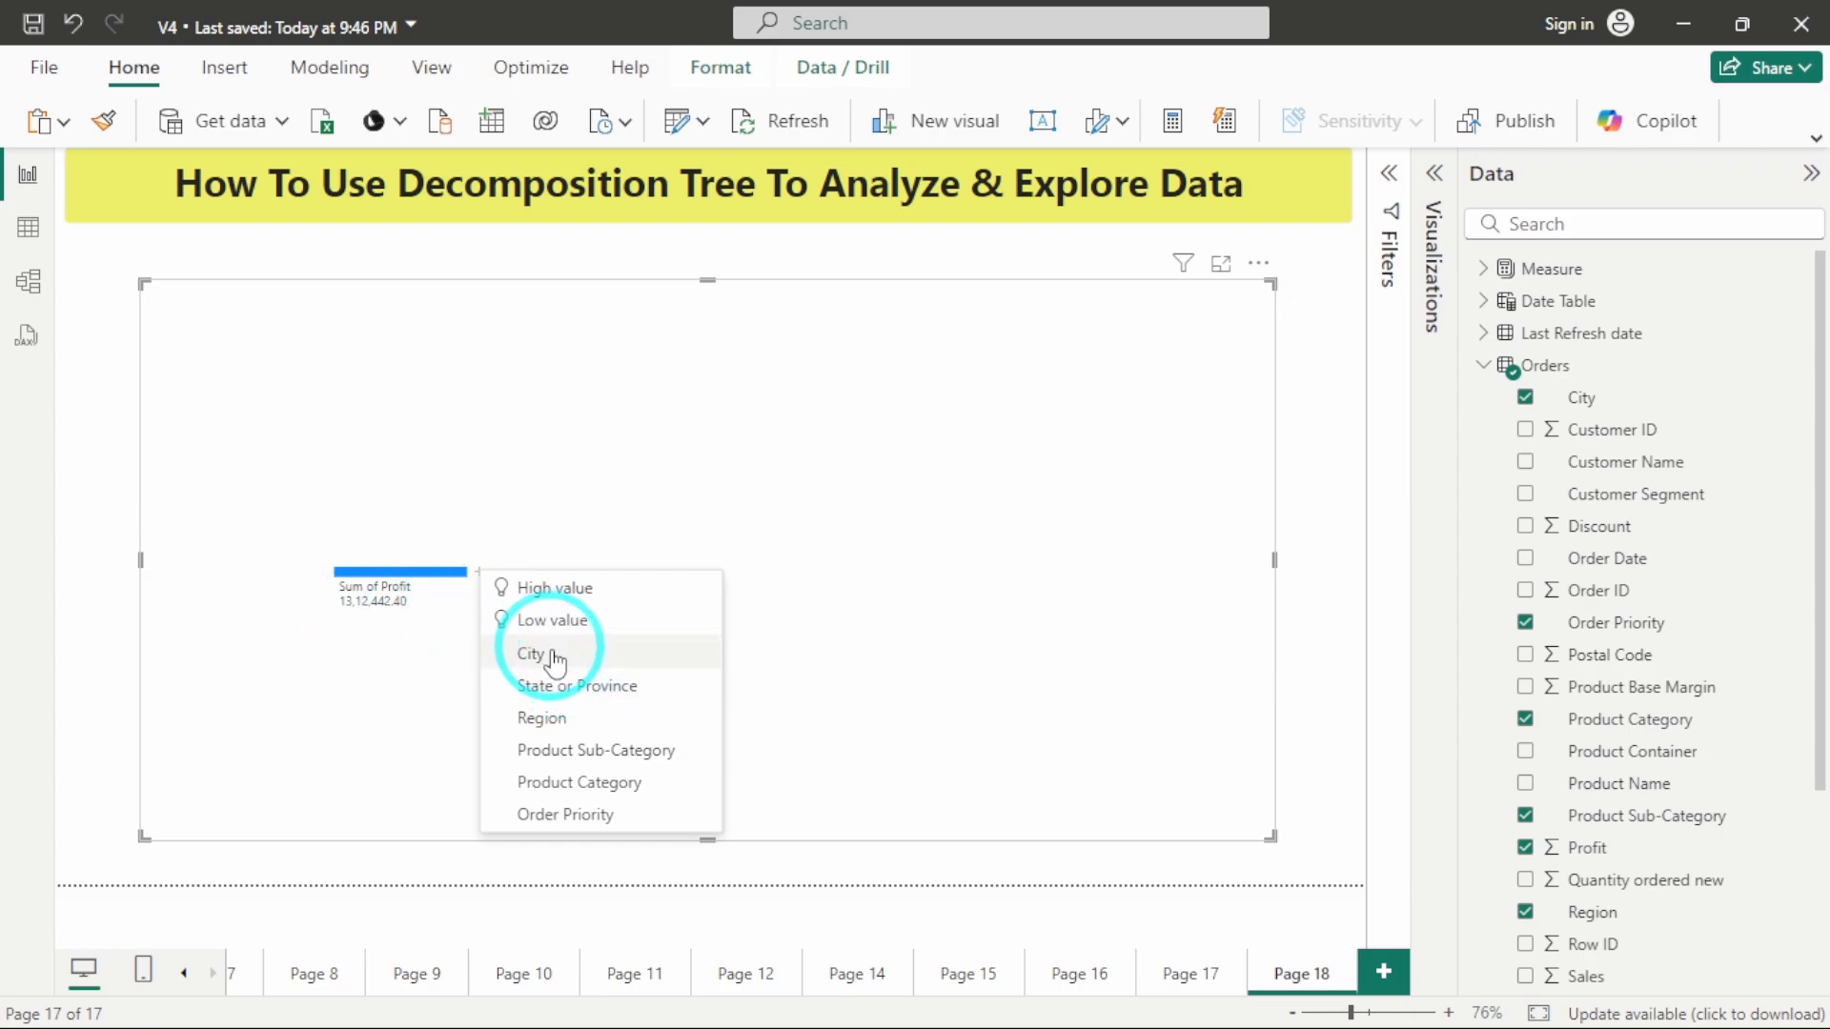
{"action": "left_click", "coordinate": [582, 722]}
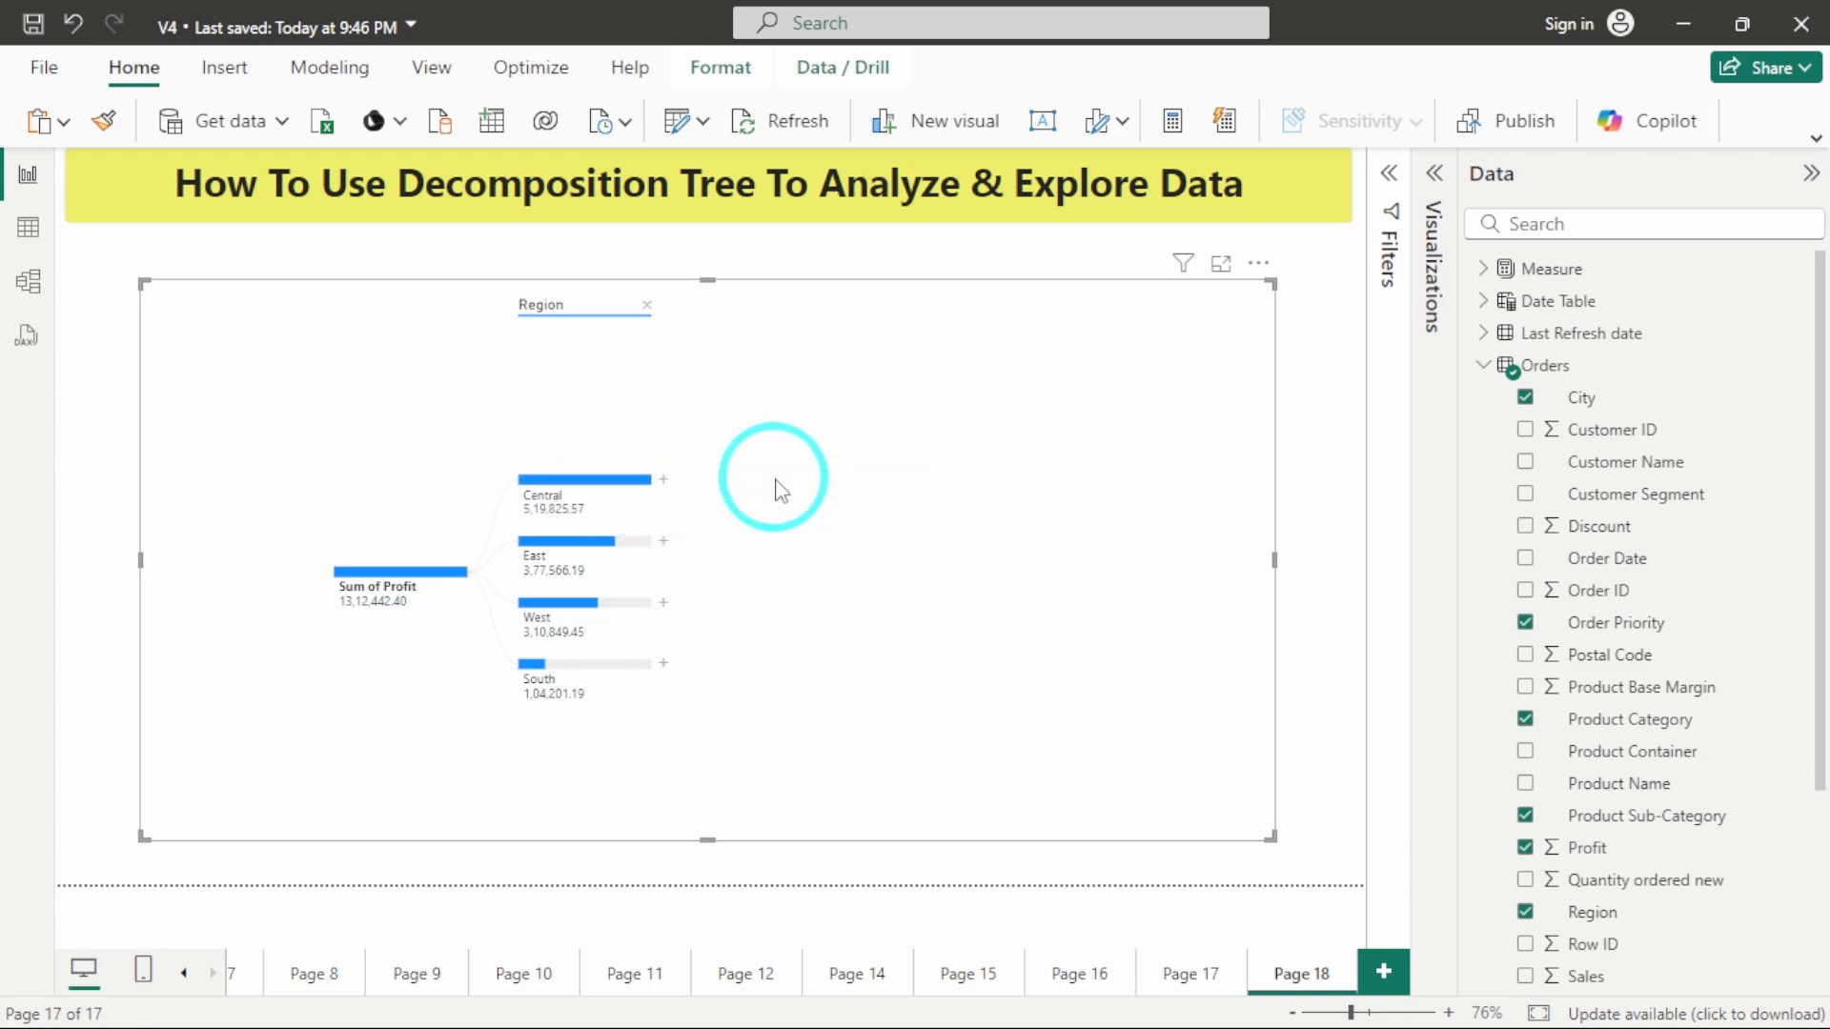
{"action": "left_click", "coordinate": [665, 480]}
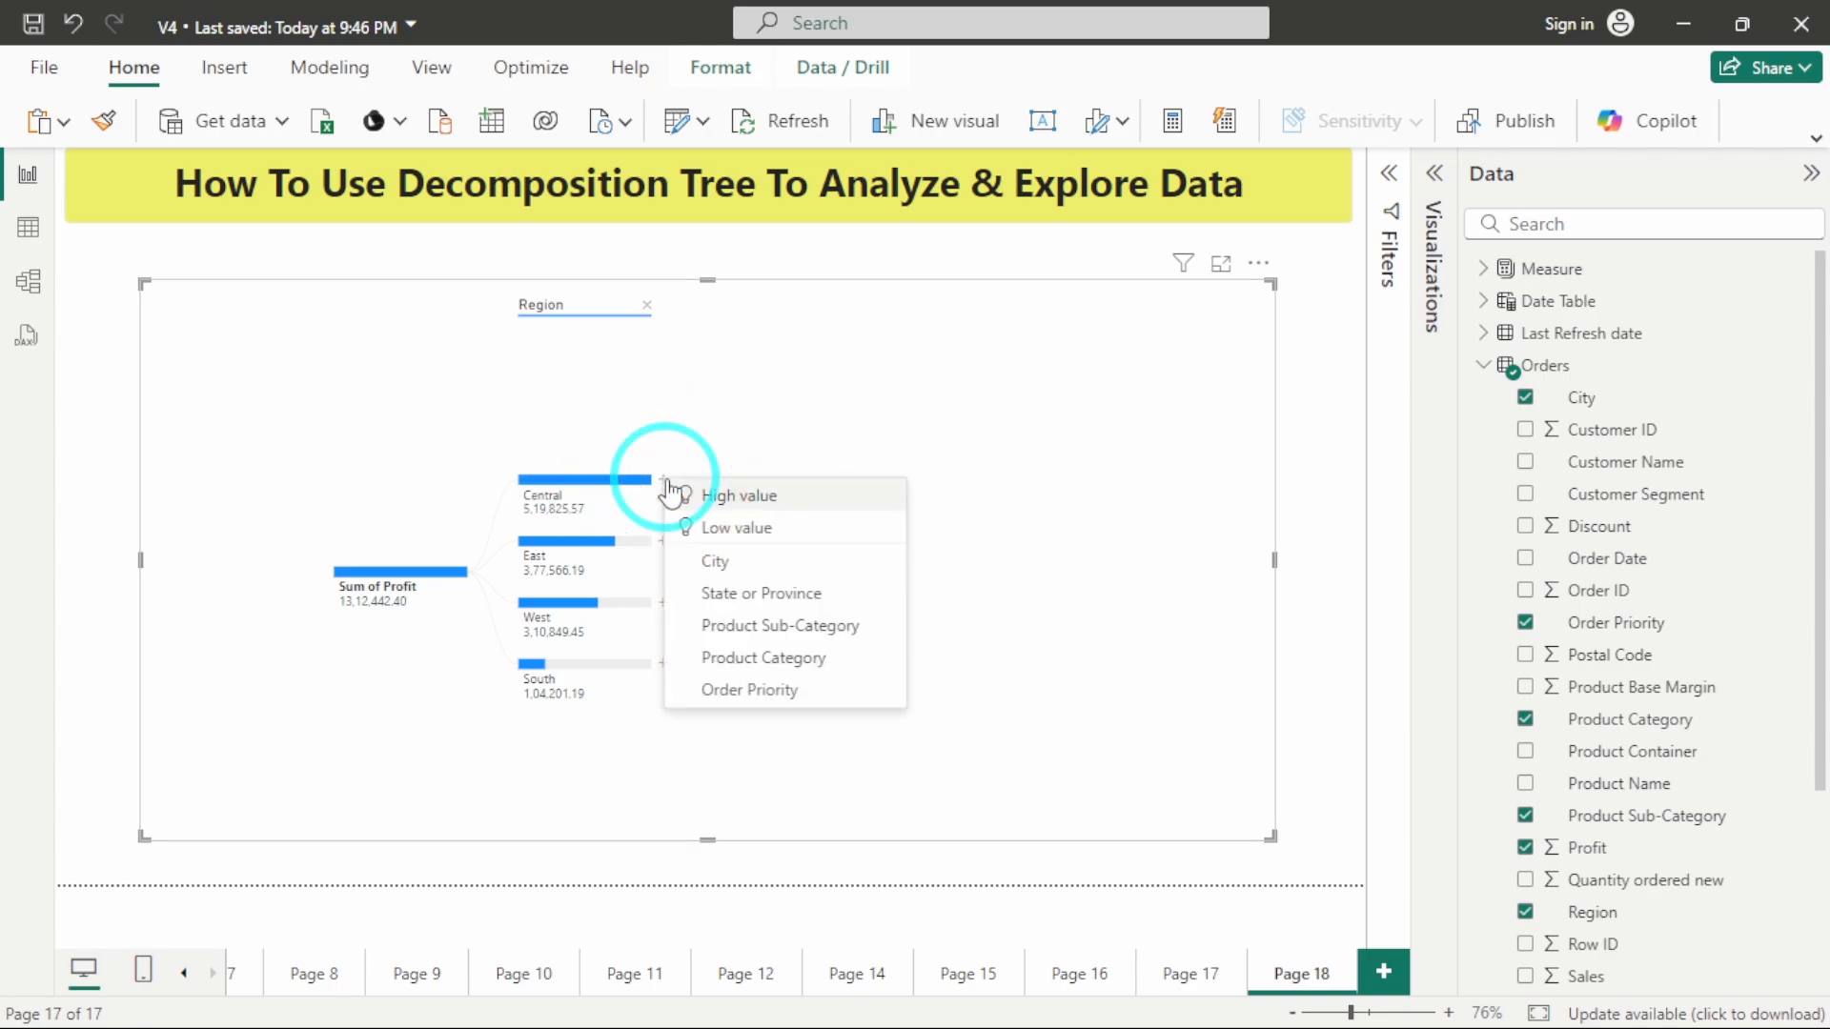
{"action": "left_click", "coordinate": [728, 595]}
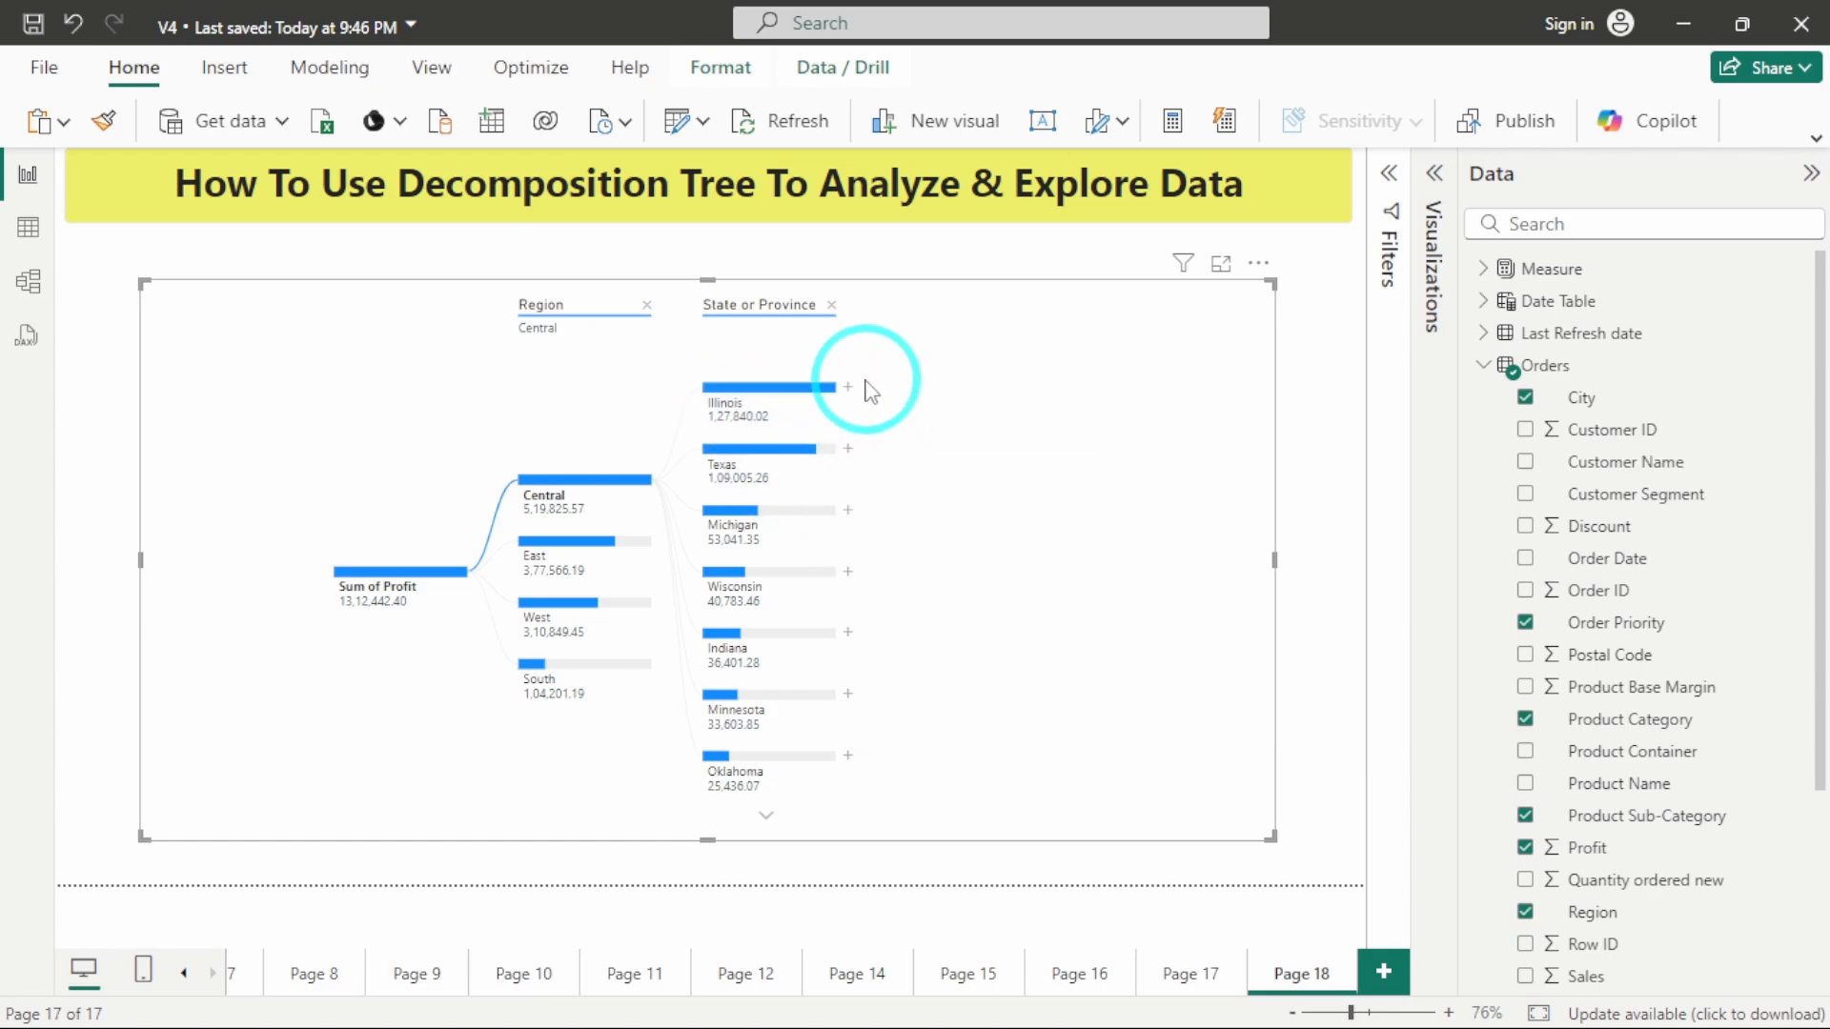
Break Illinois down by City and split the Danville node by Product Category.
{"action": "left_click", "coordinate": [848, 391]}
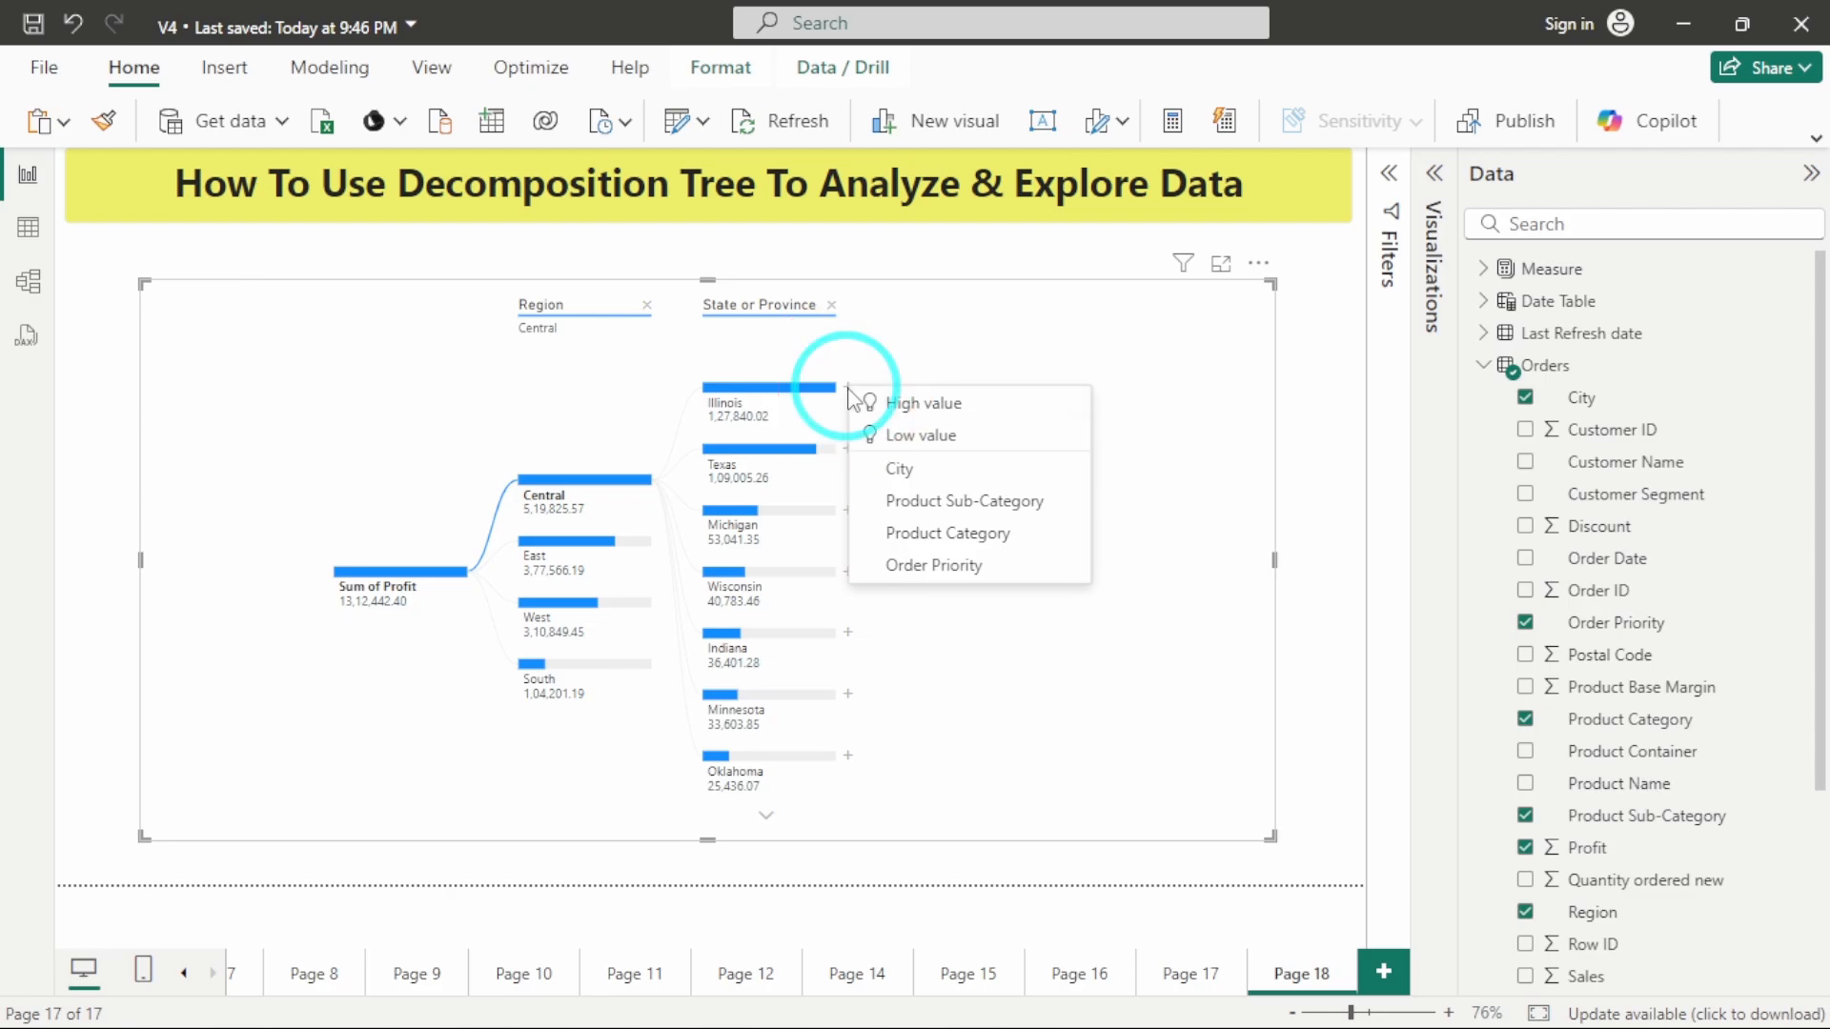
{"action": "left_click", "coordinate": [911, 472]}
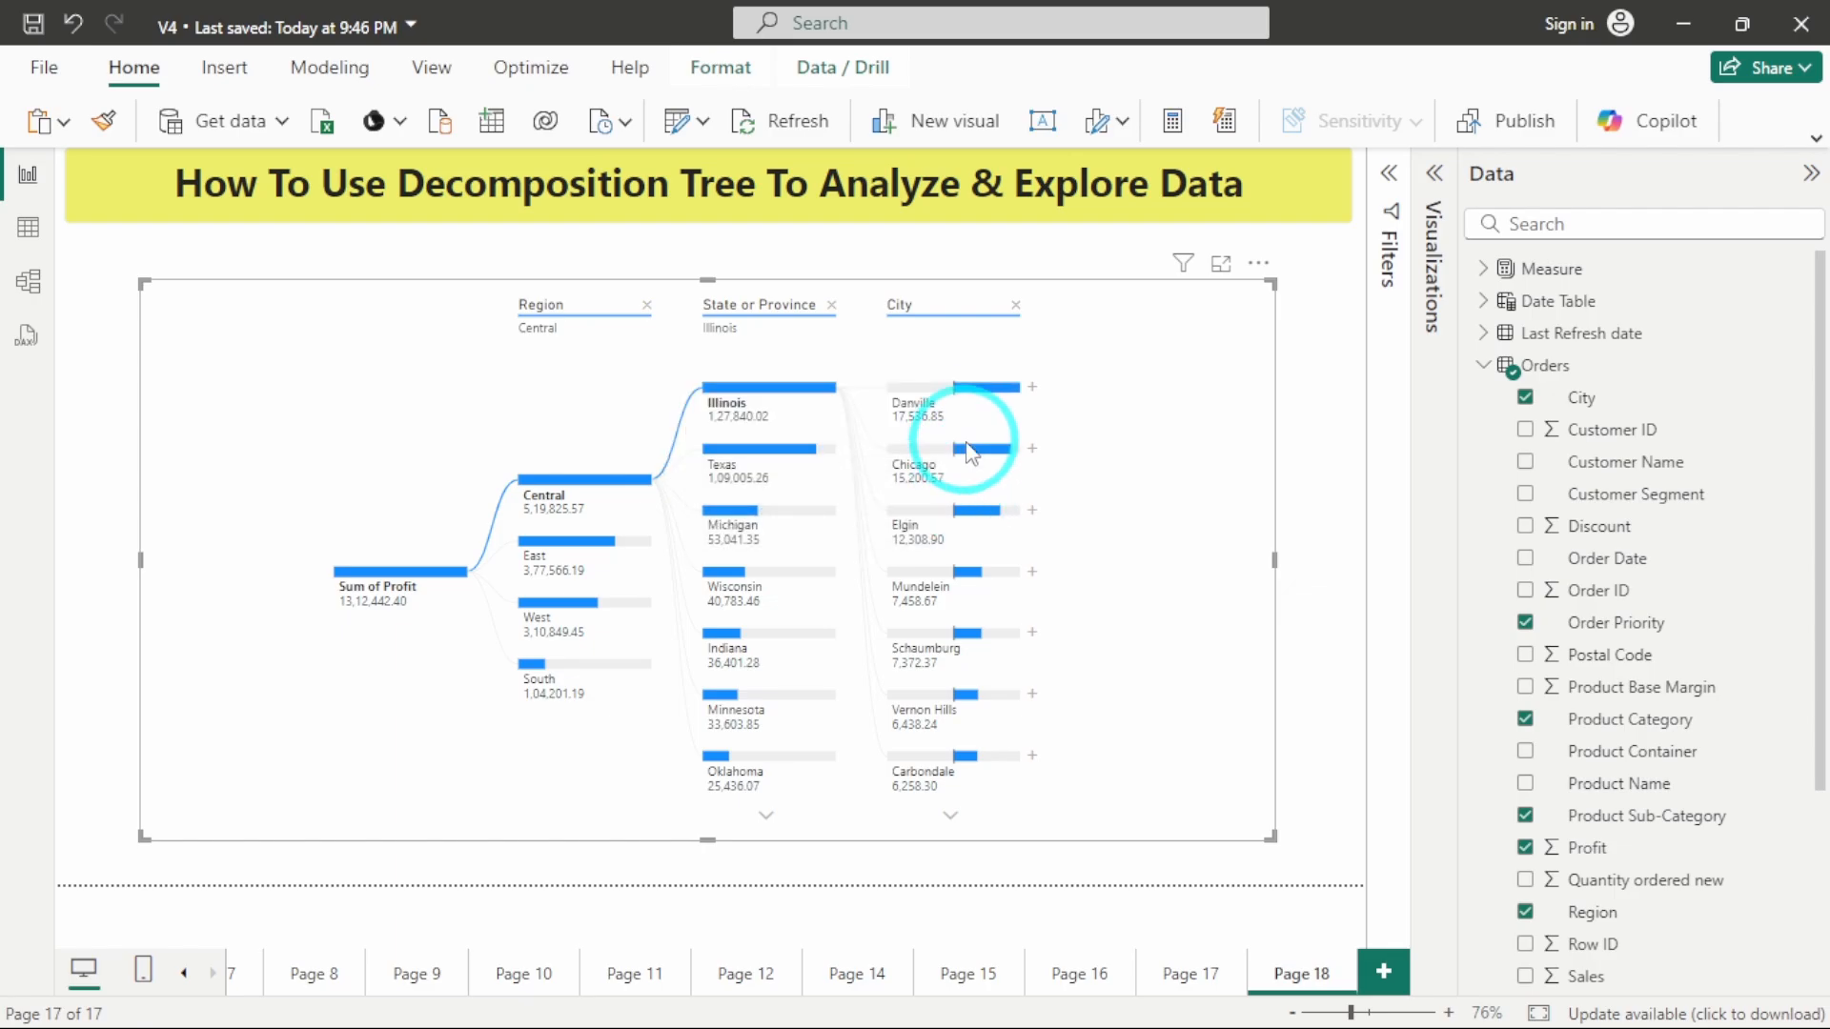
{"action": "left_click", "coordinate": [1032, 387]}
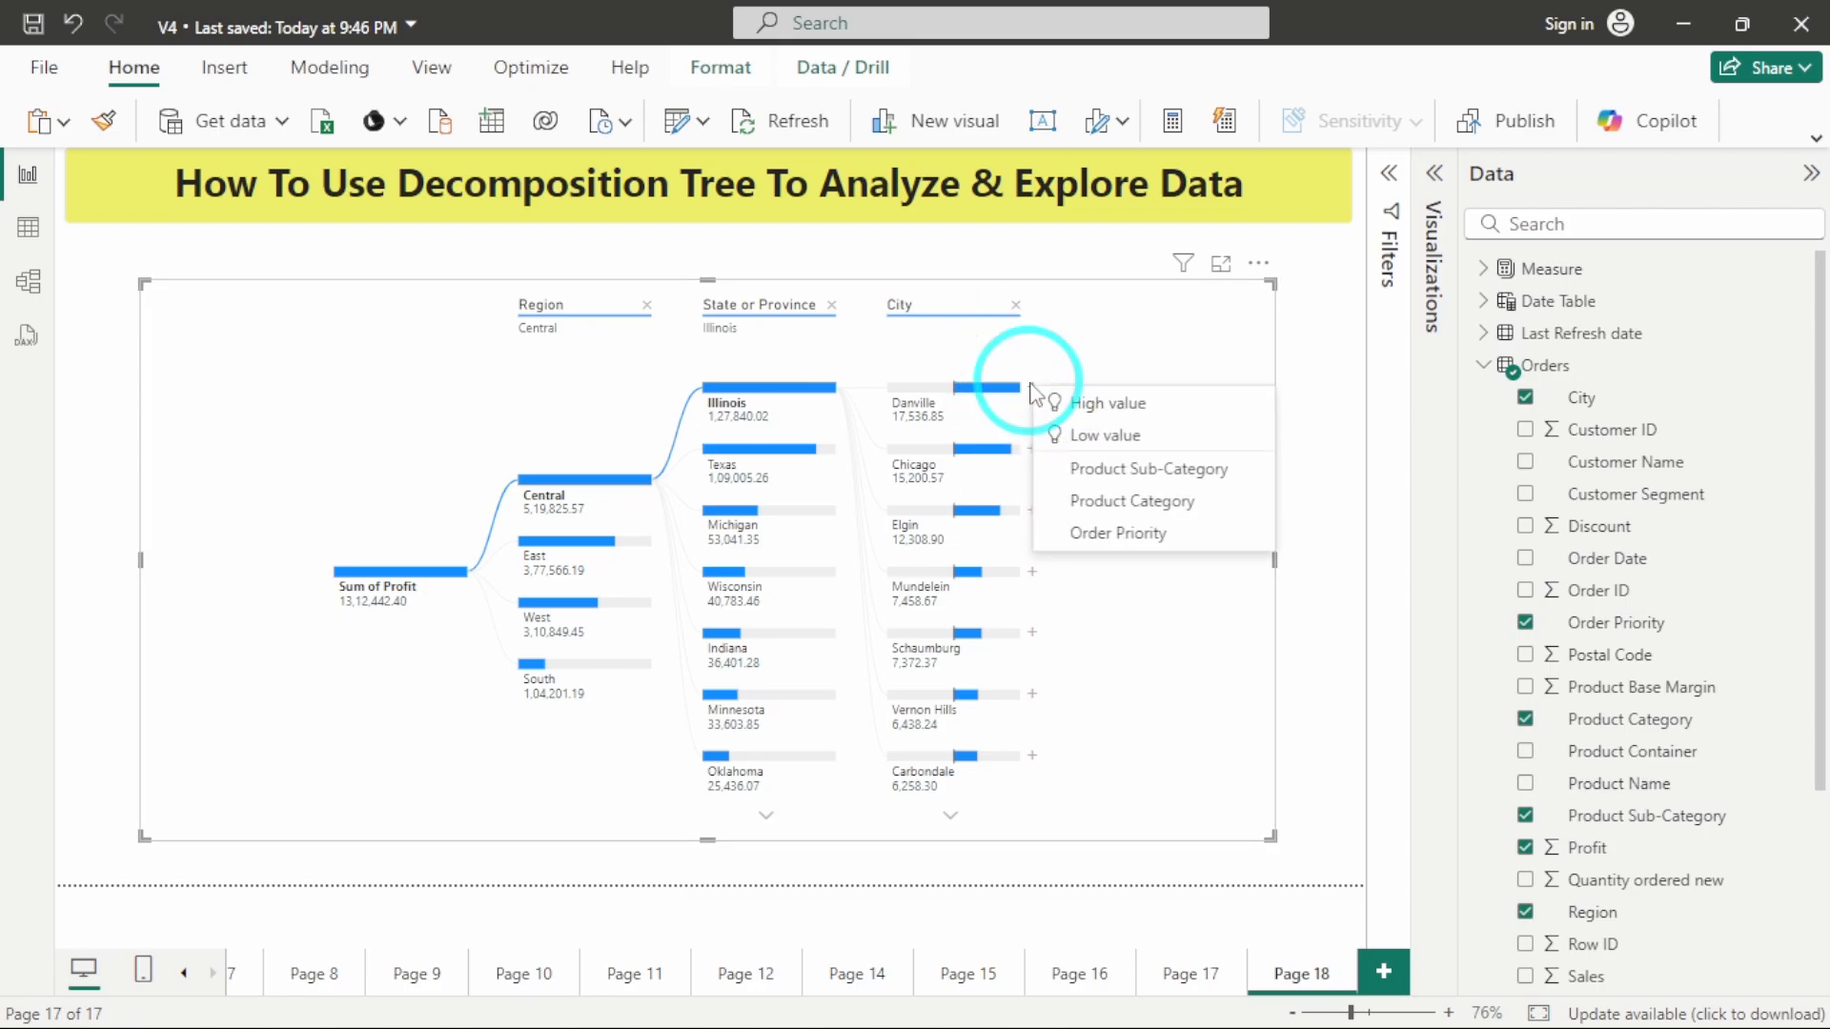
{"action": "left_click", "coordinate": [1149, 502]}
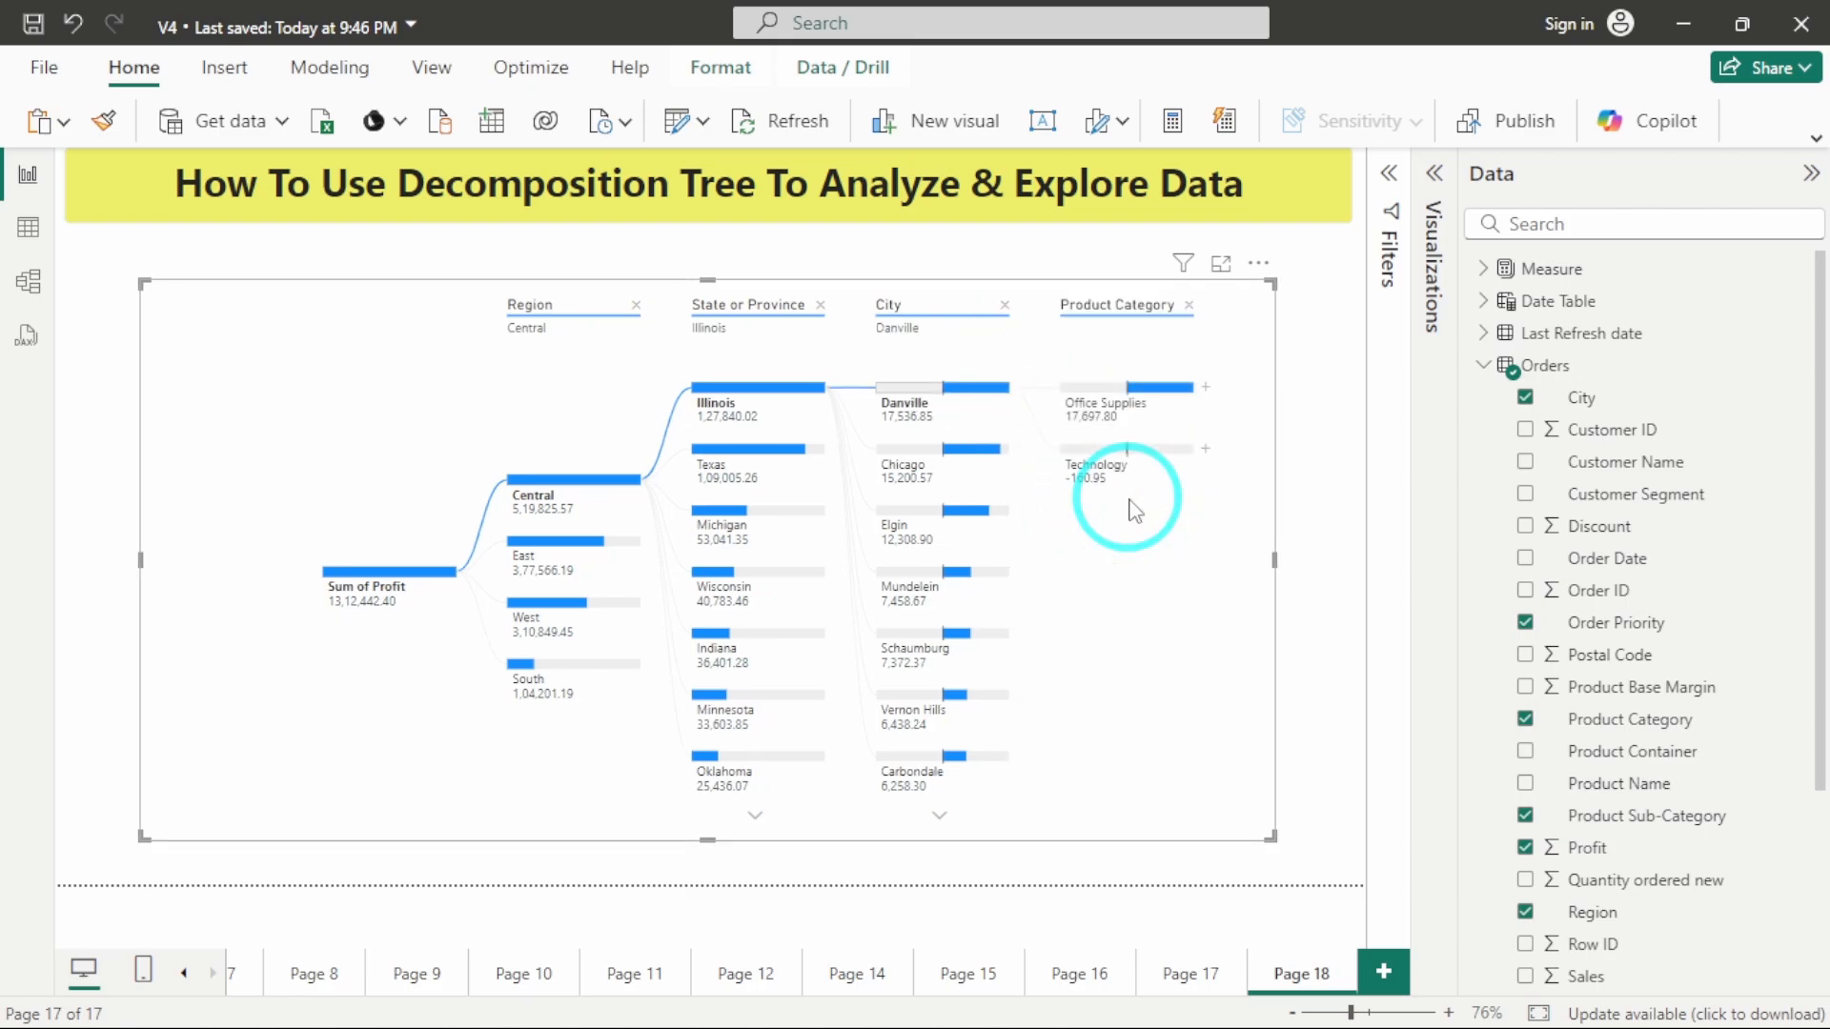
Break Office Supplies down by Product Sub-Category and split its Binders node by Order Priority.
{"action": "mouse_move", "coordinate": [1086, 415]}
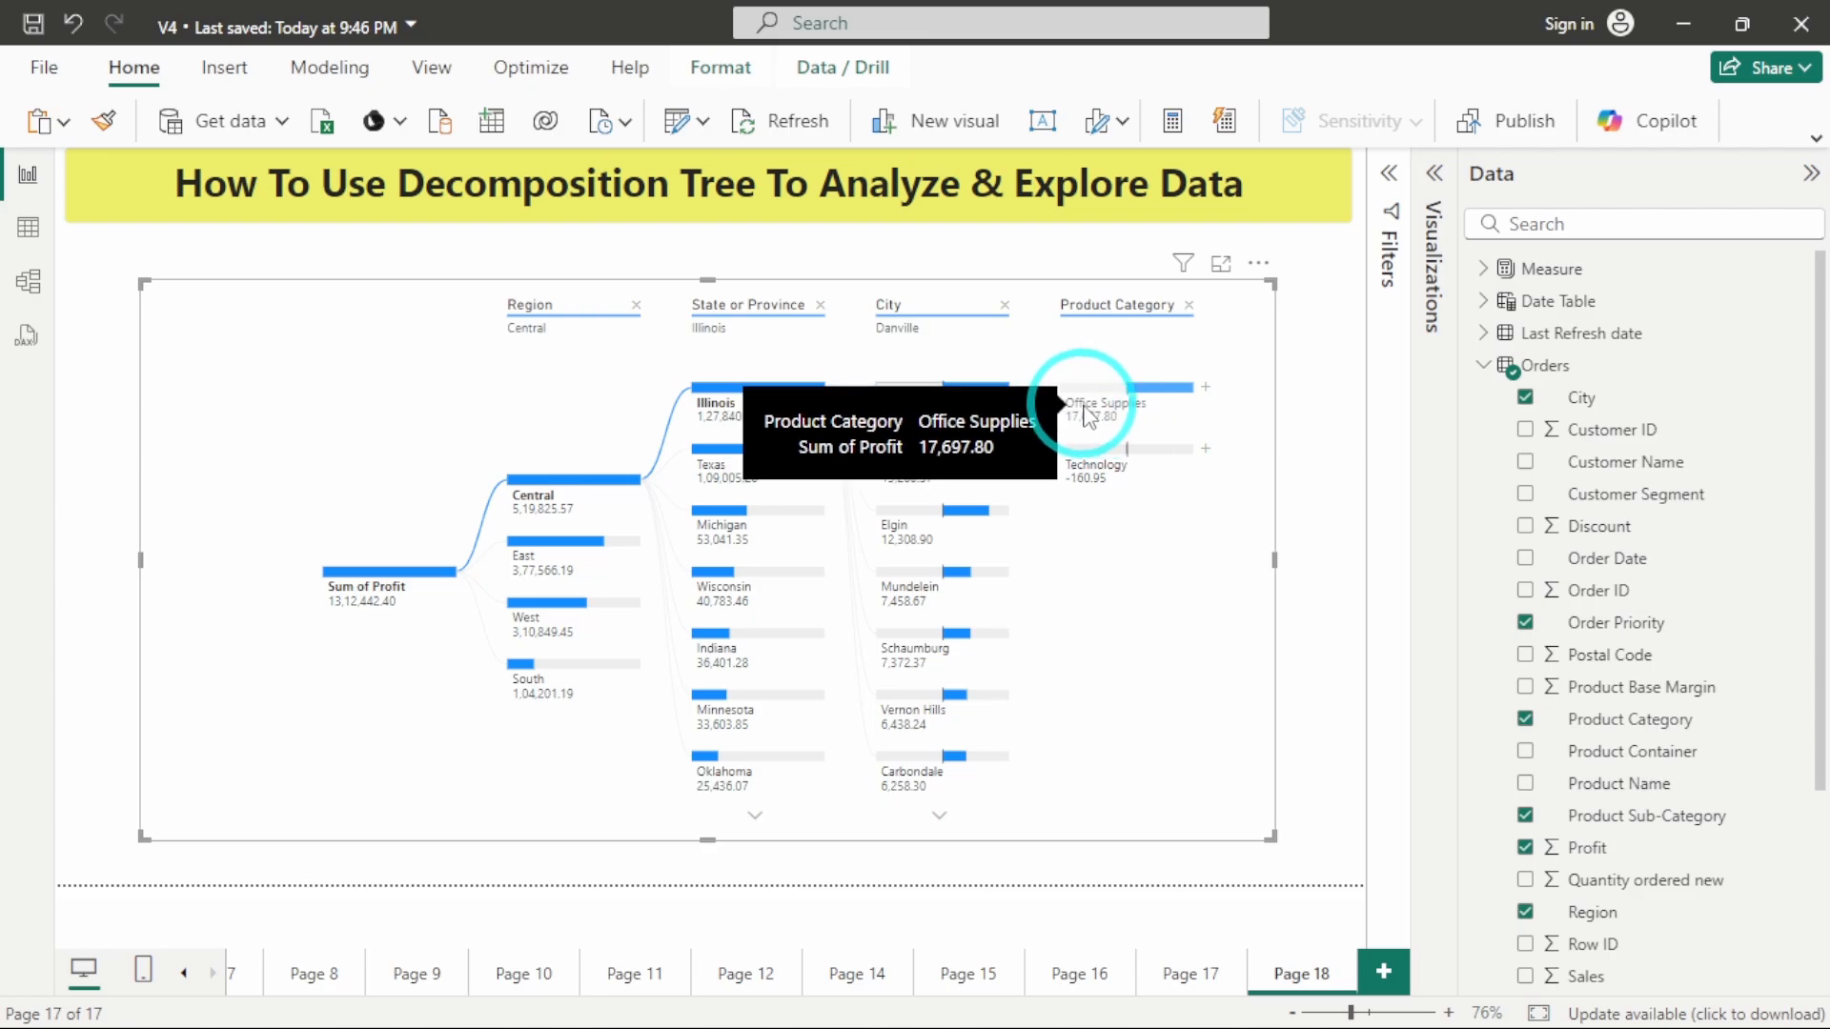
{"action": "left_click", "coordinate": [1204, 393]}
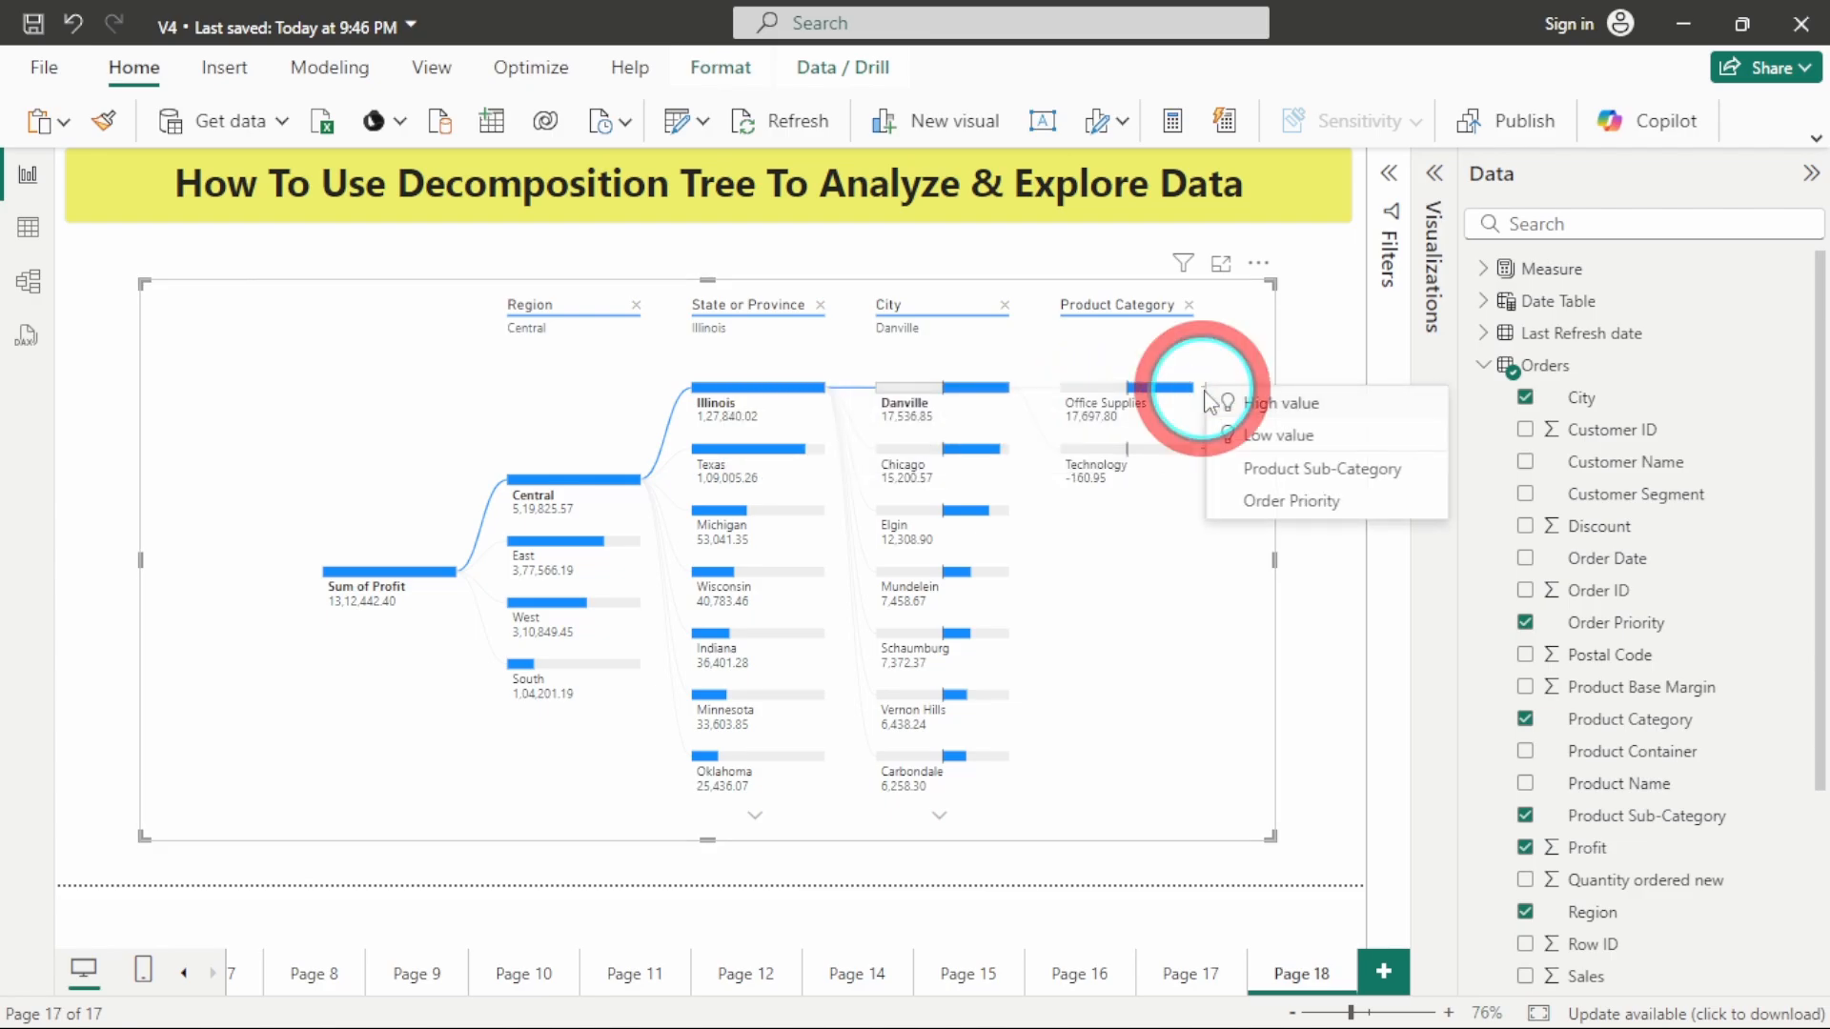
{"action": "left_click", "coordinate": [1266, 470]}
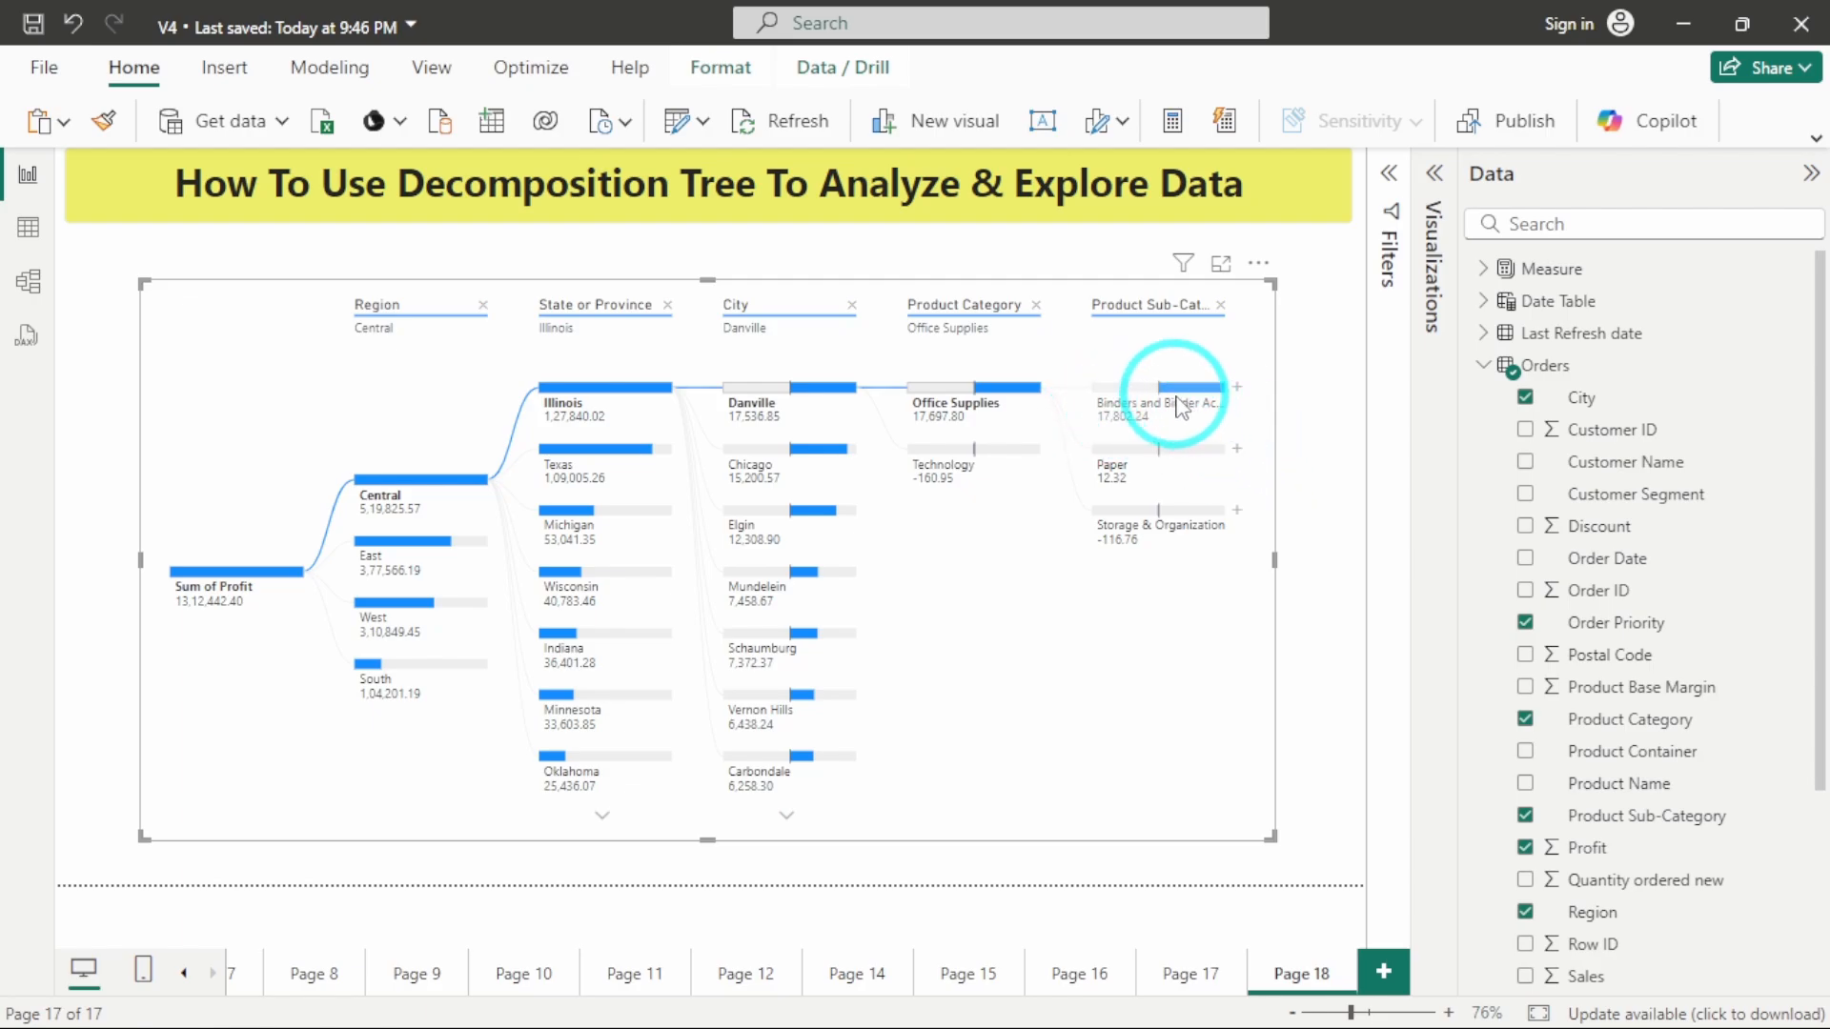
{"action": "mouse_move", "coordinate": [1215, 416]}
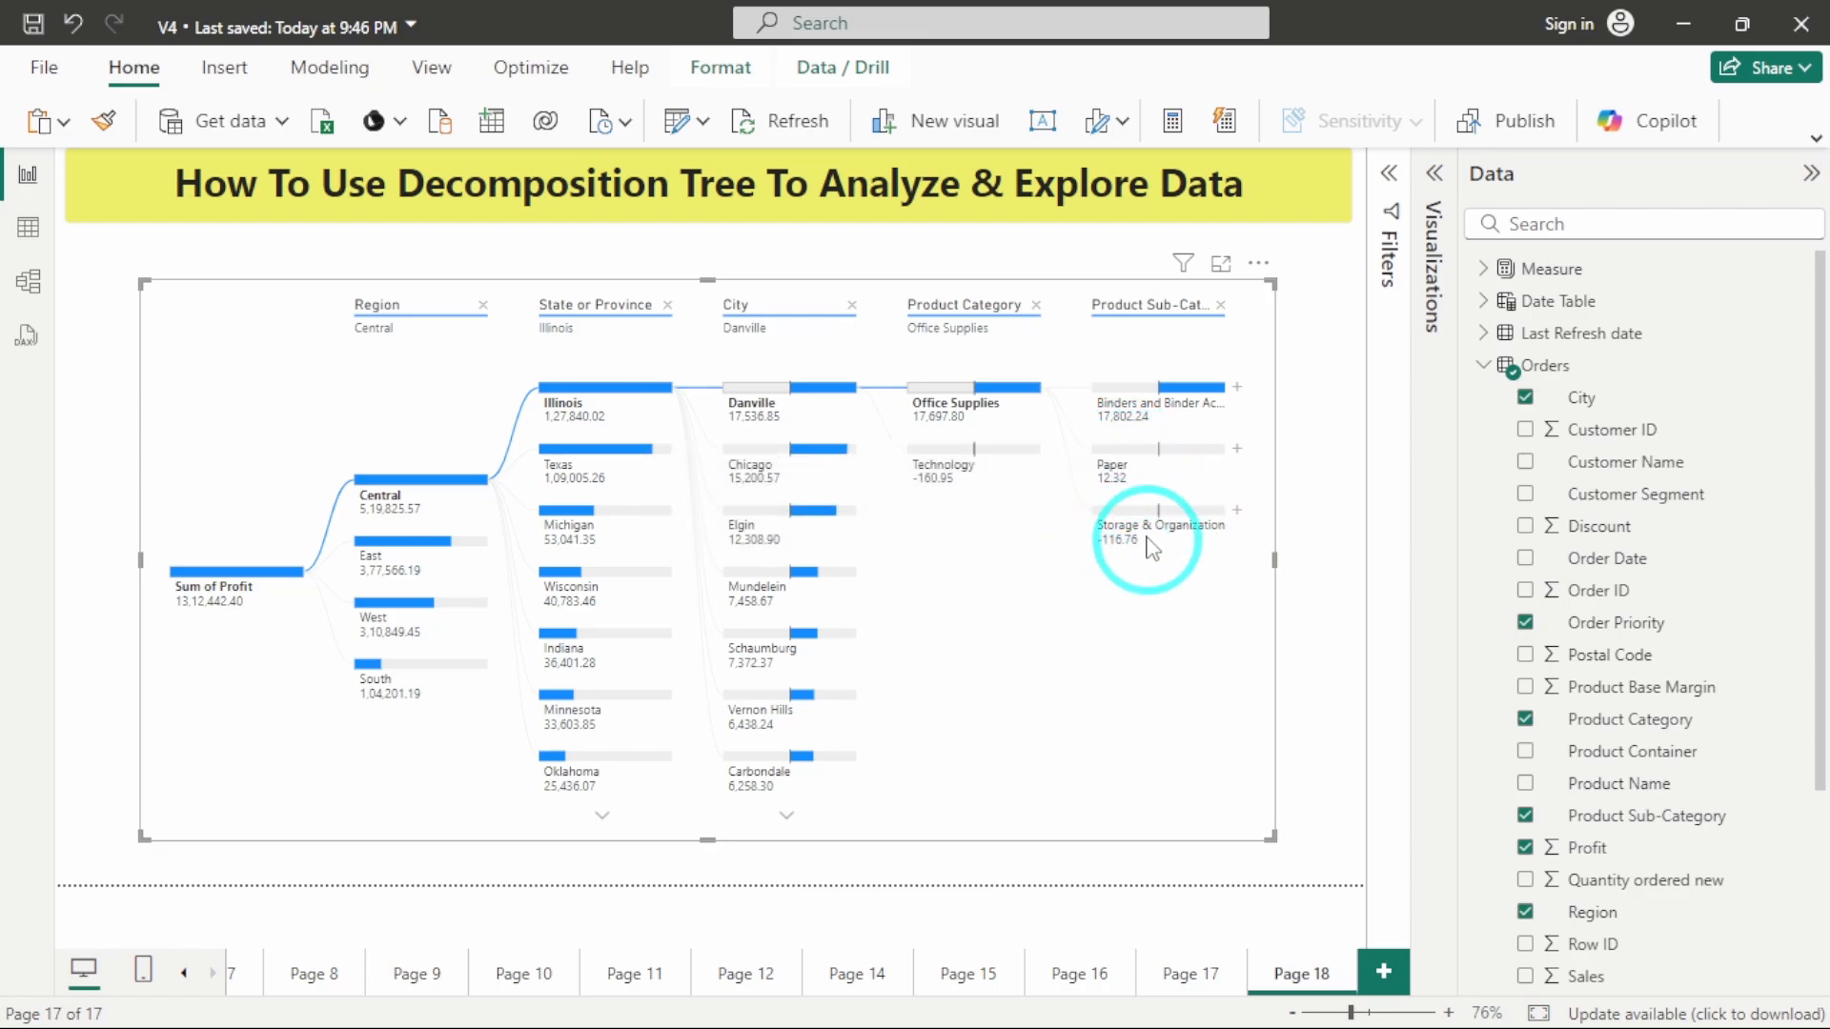
{"action": "left_click", "coordinate": [1237, 389]}
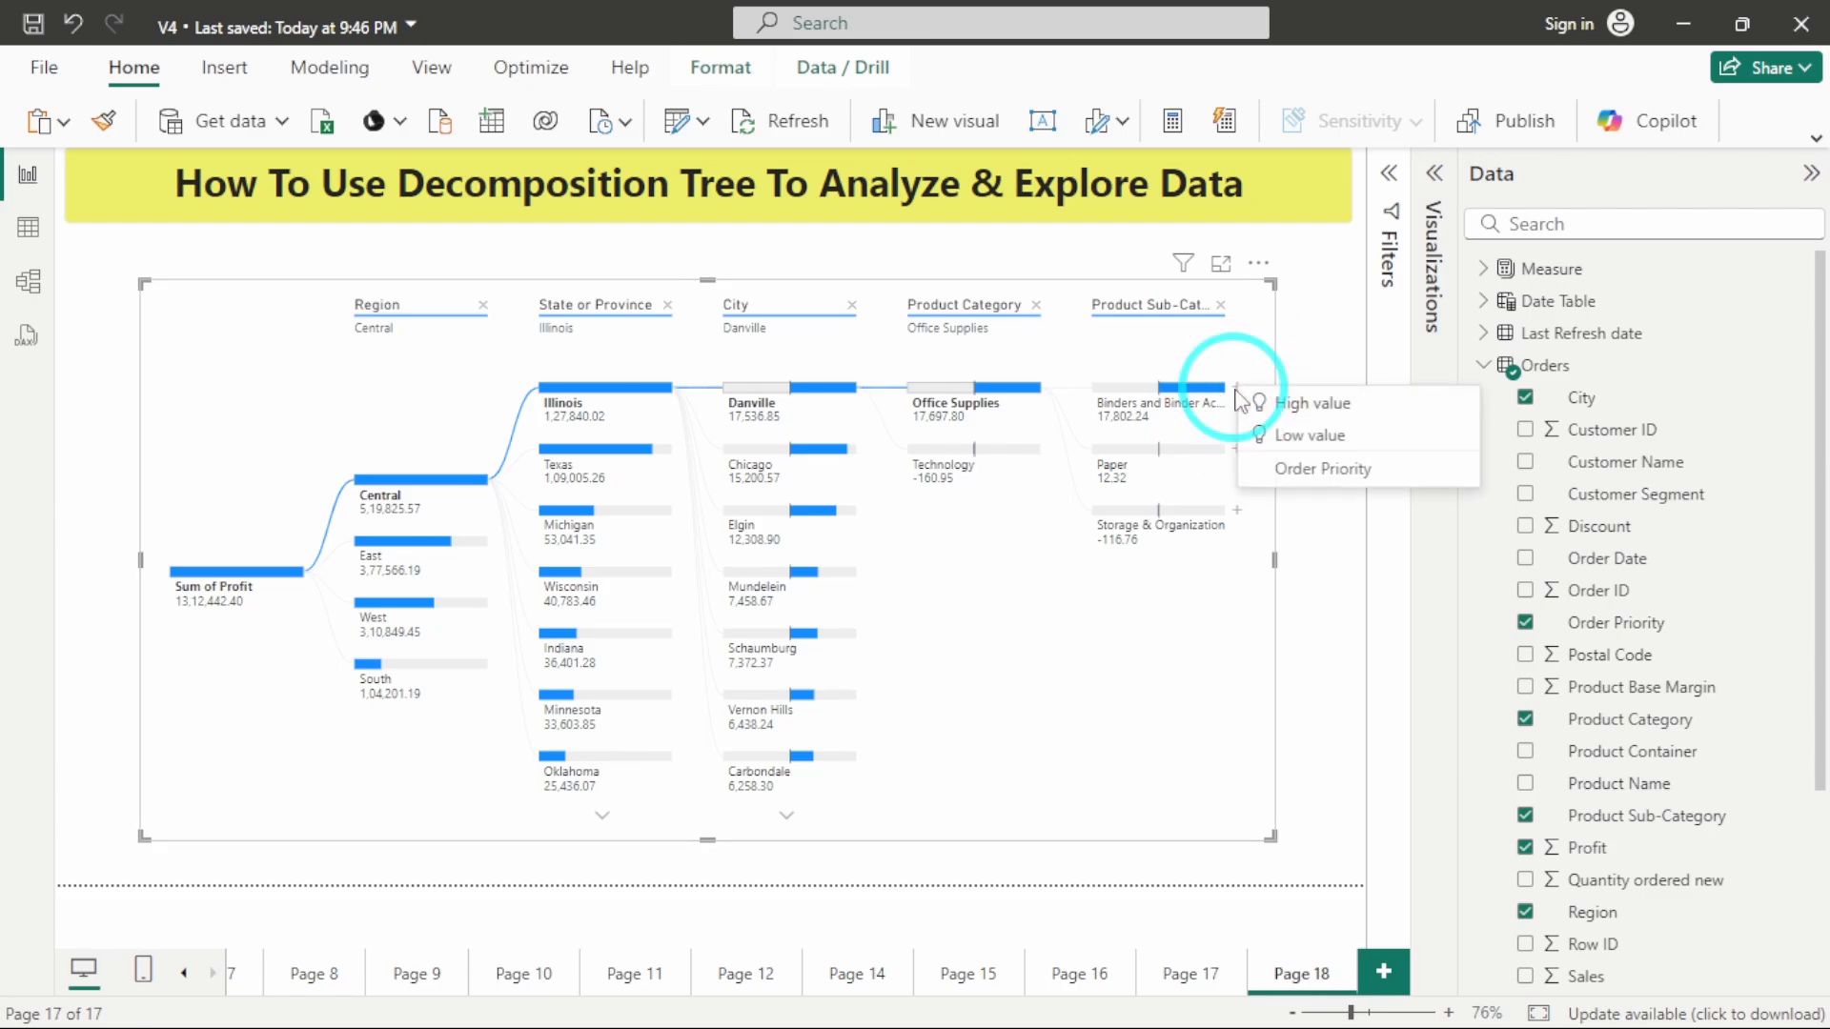
{"action": "left_click", "coordinate": [1296, 466]}
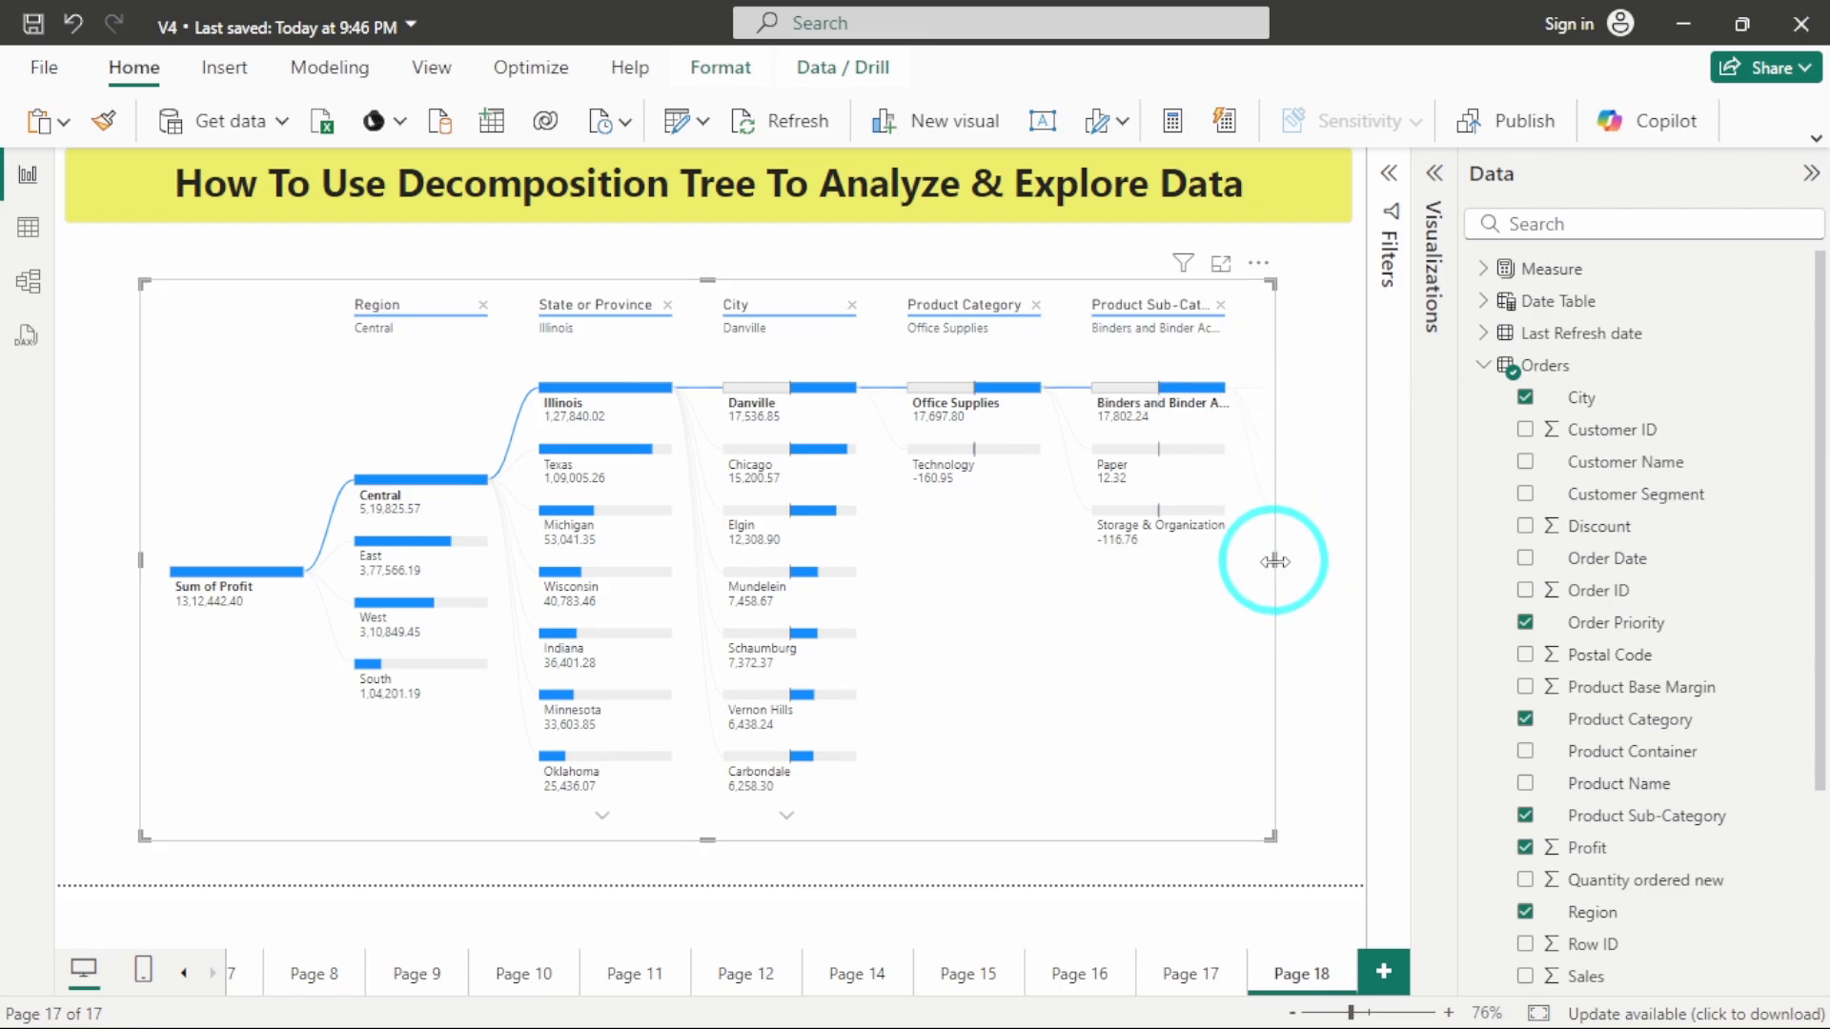
Widen the decomposition tree on both sides so that all levels through Order Priority fit inside the visual.
{"action": "left_click_drag", "start_coordinate": [1274, 562], "coordinate": [1365, 562]}
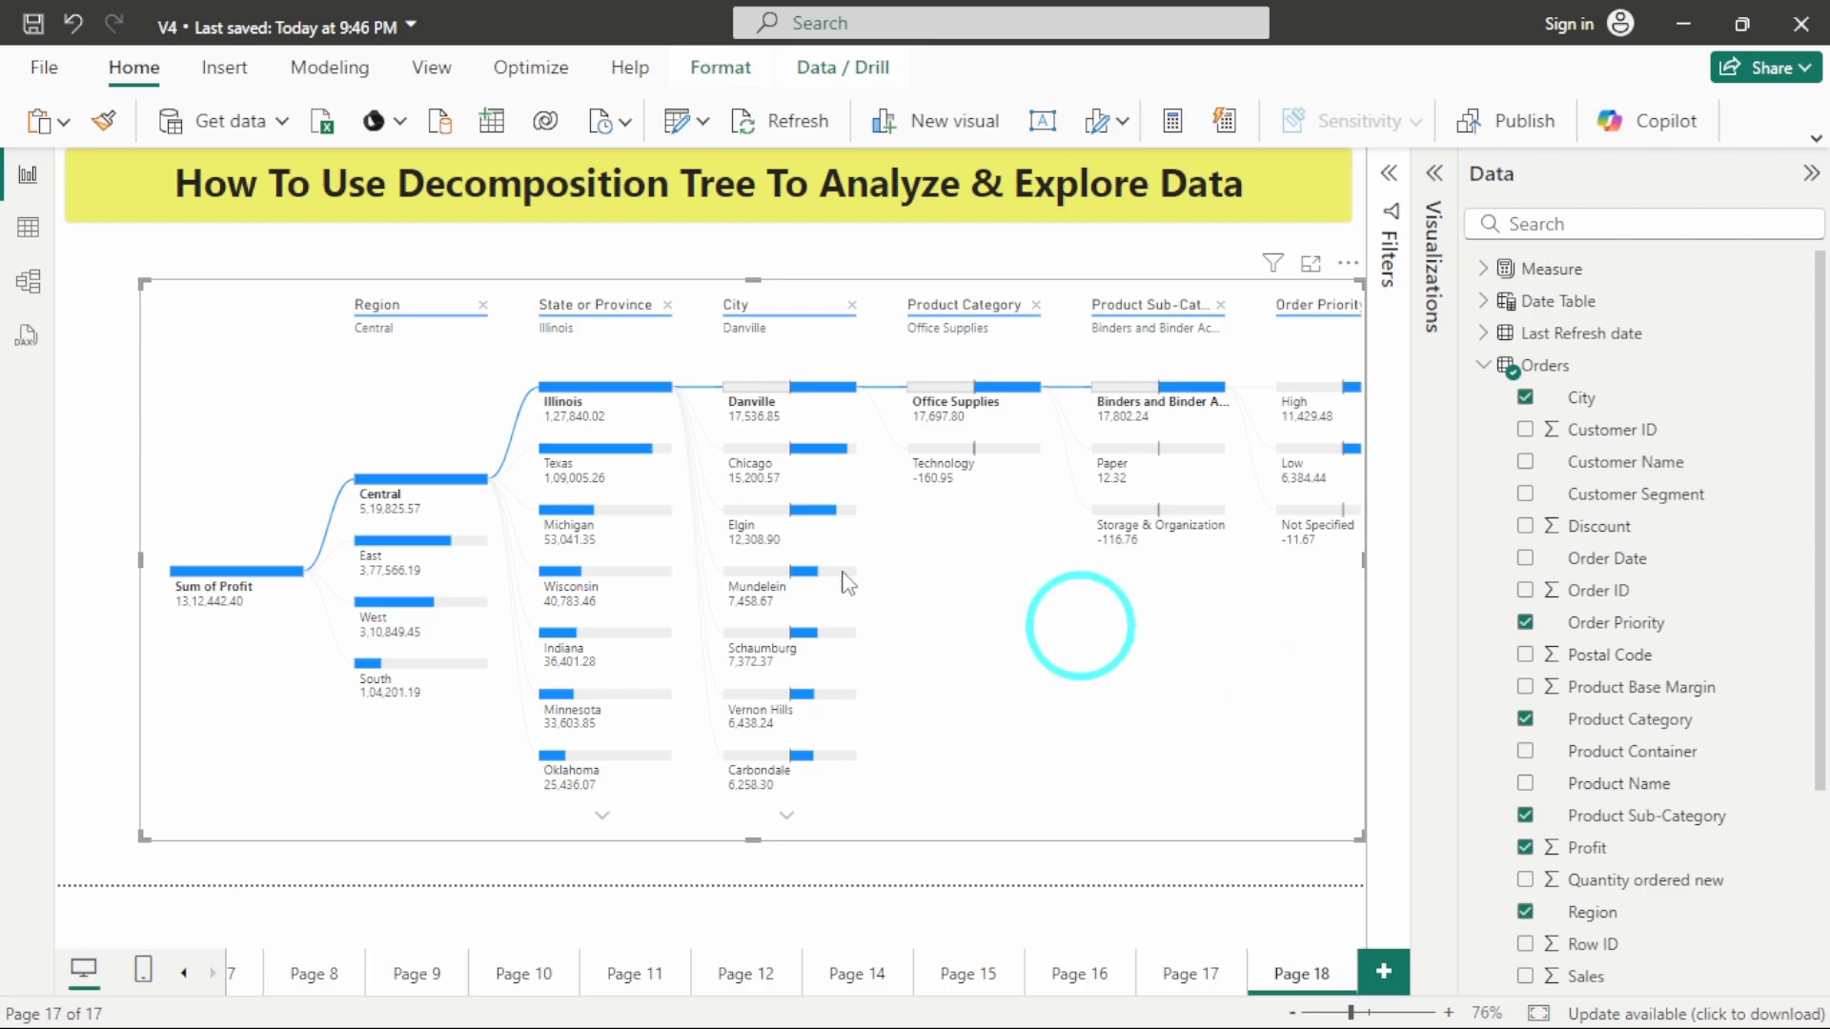
{"action": "left_click_drag", "start_coordinate": [140, 564], "coordinate": [88, 562]}
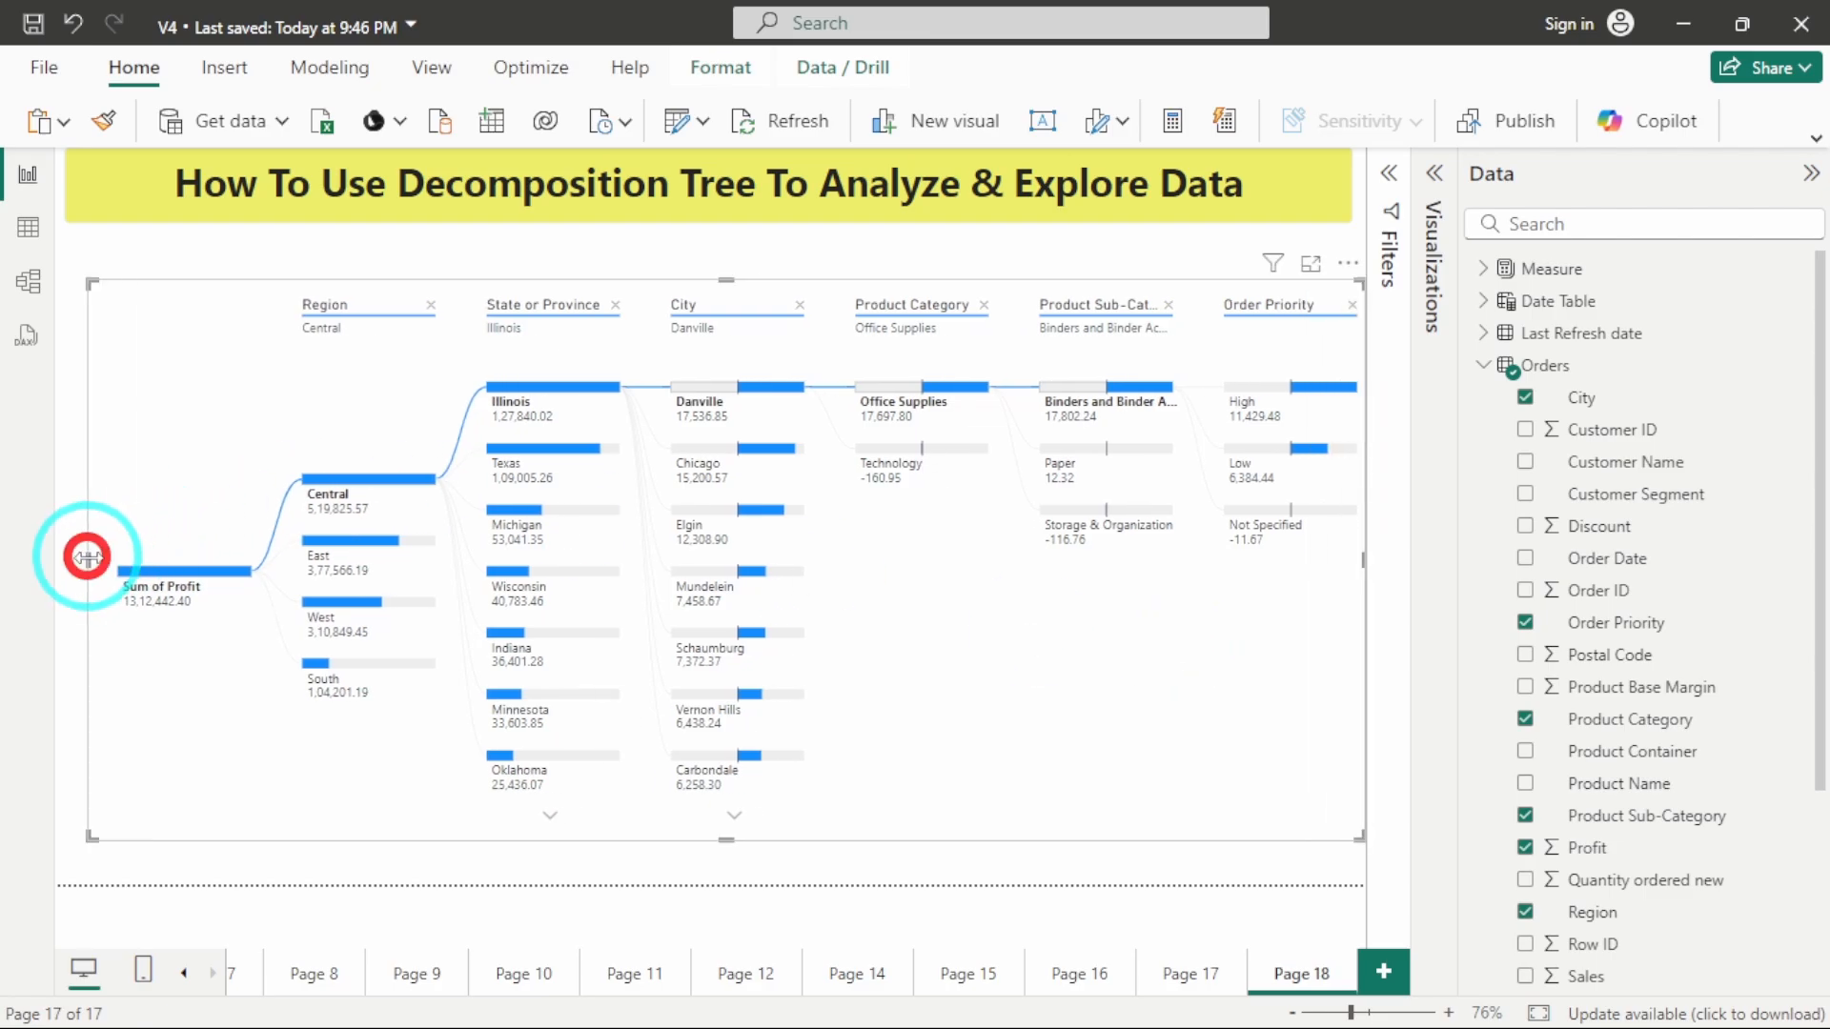
{"action": "mouse_move", "coordinate": [1274, 411]}
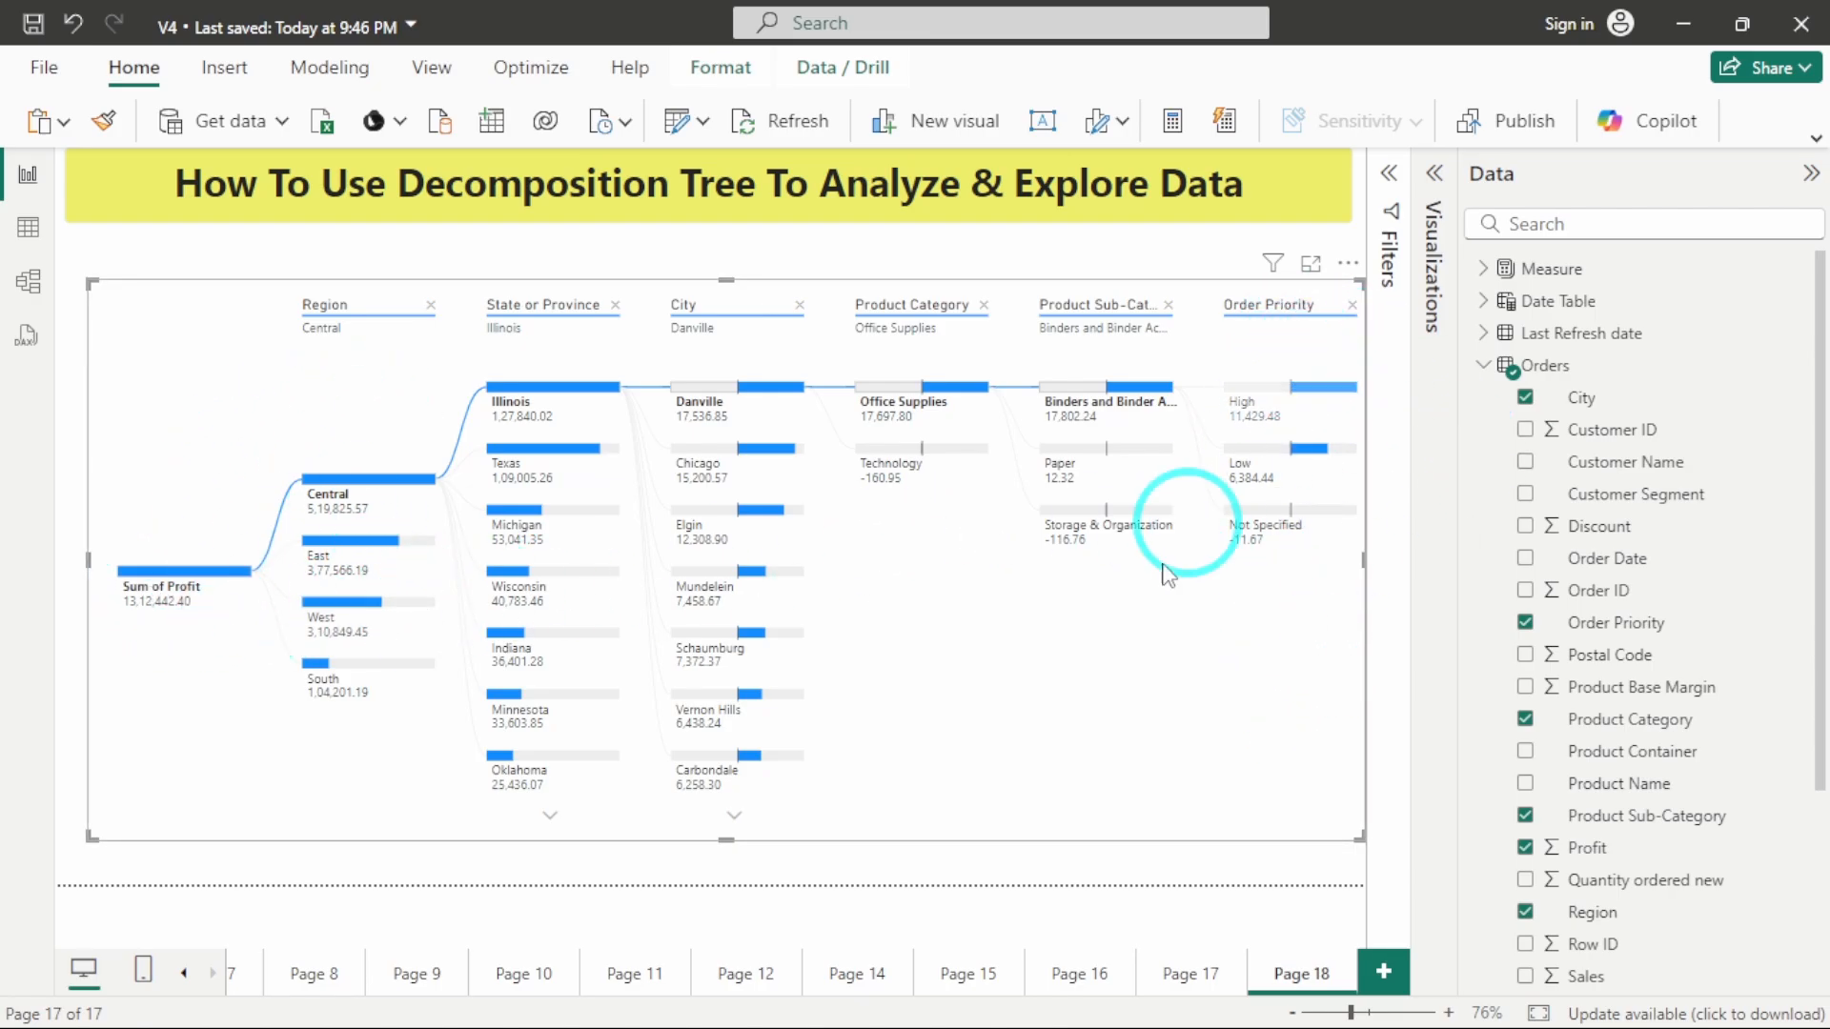
{"action": "left_click", "coordinate": [1115, 609]}
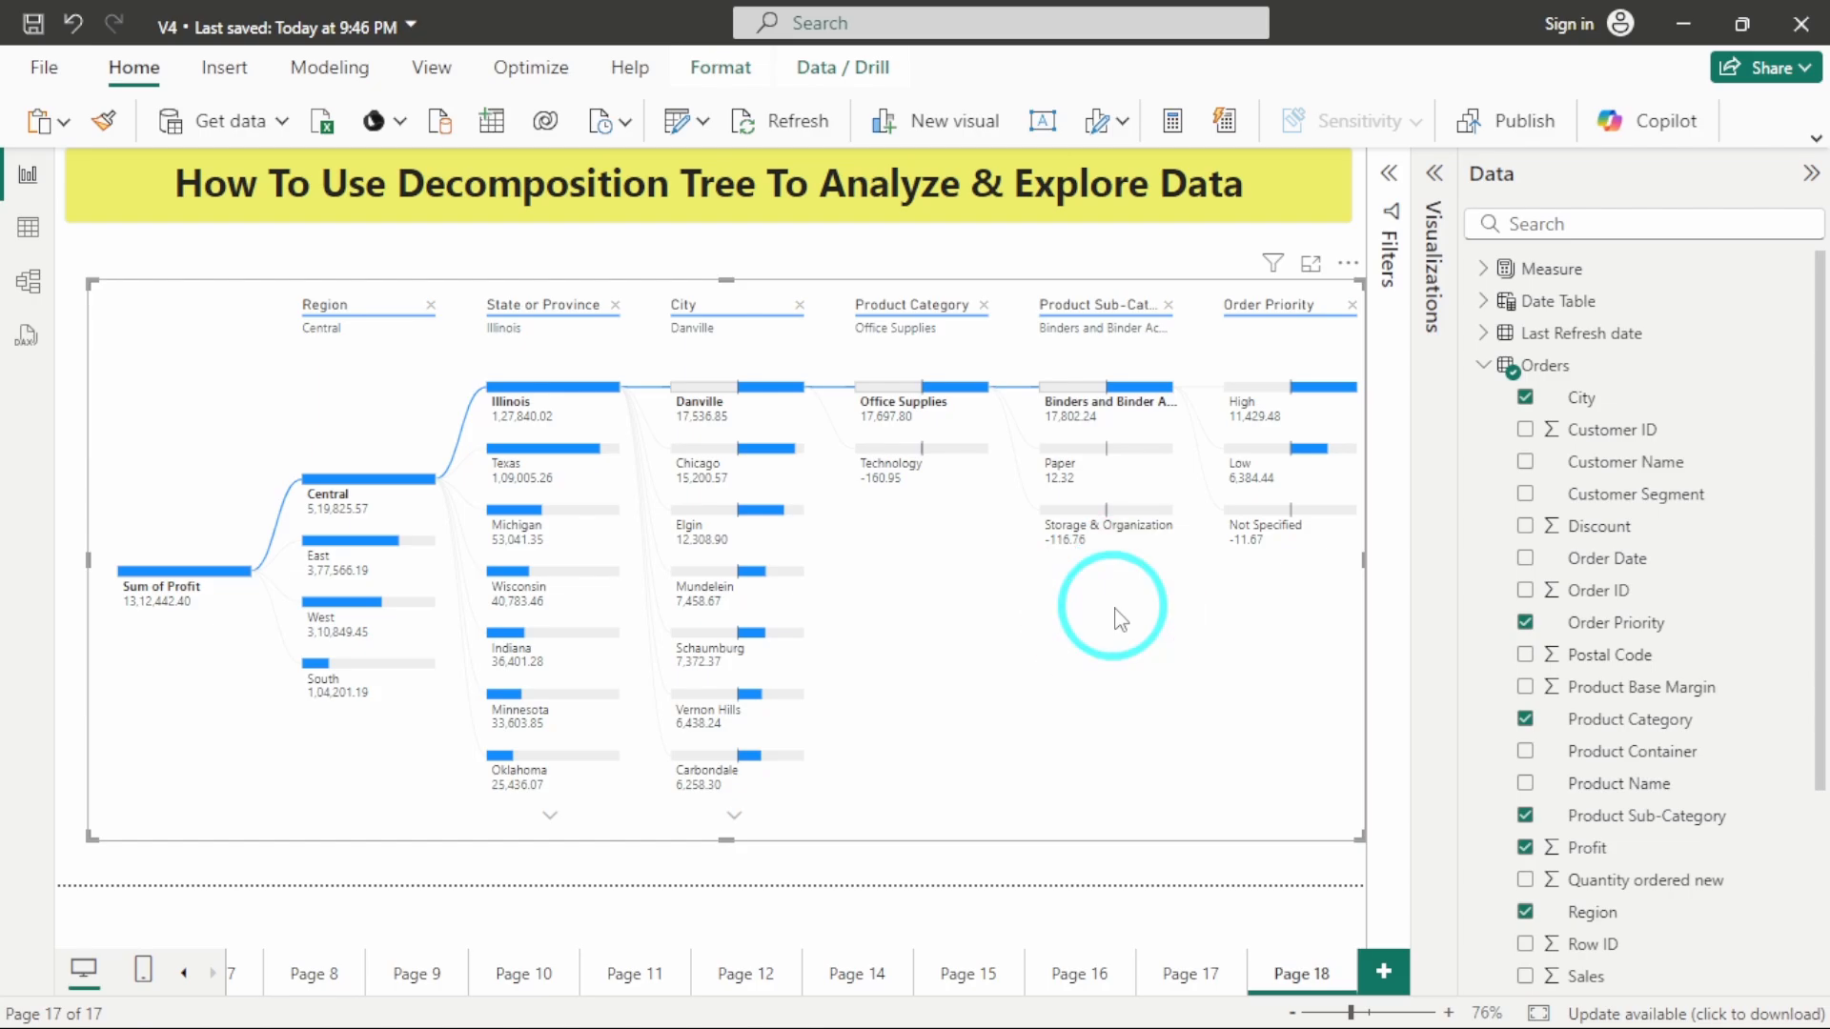
Remove every level from the decomposition tree, from Order Priority back to Region, leaving only the Sum of Profit root.
{"action": "left_click", "coordinate": [1353, 305]}
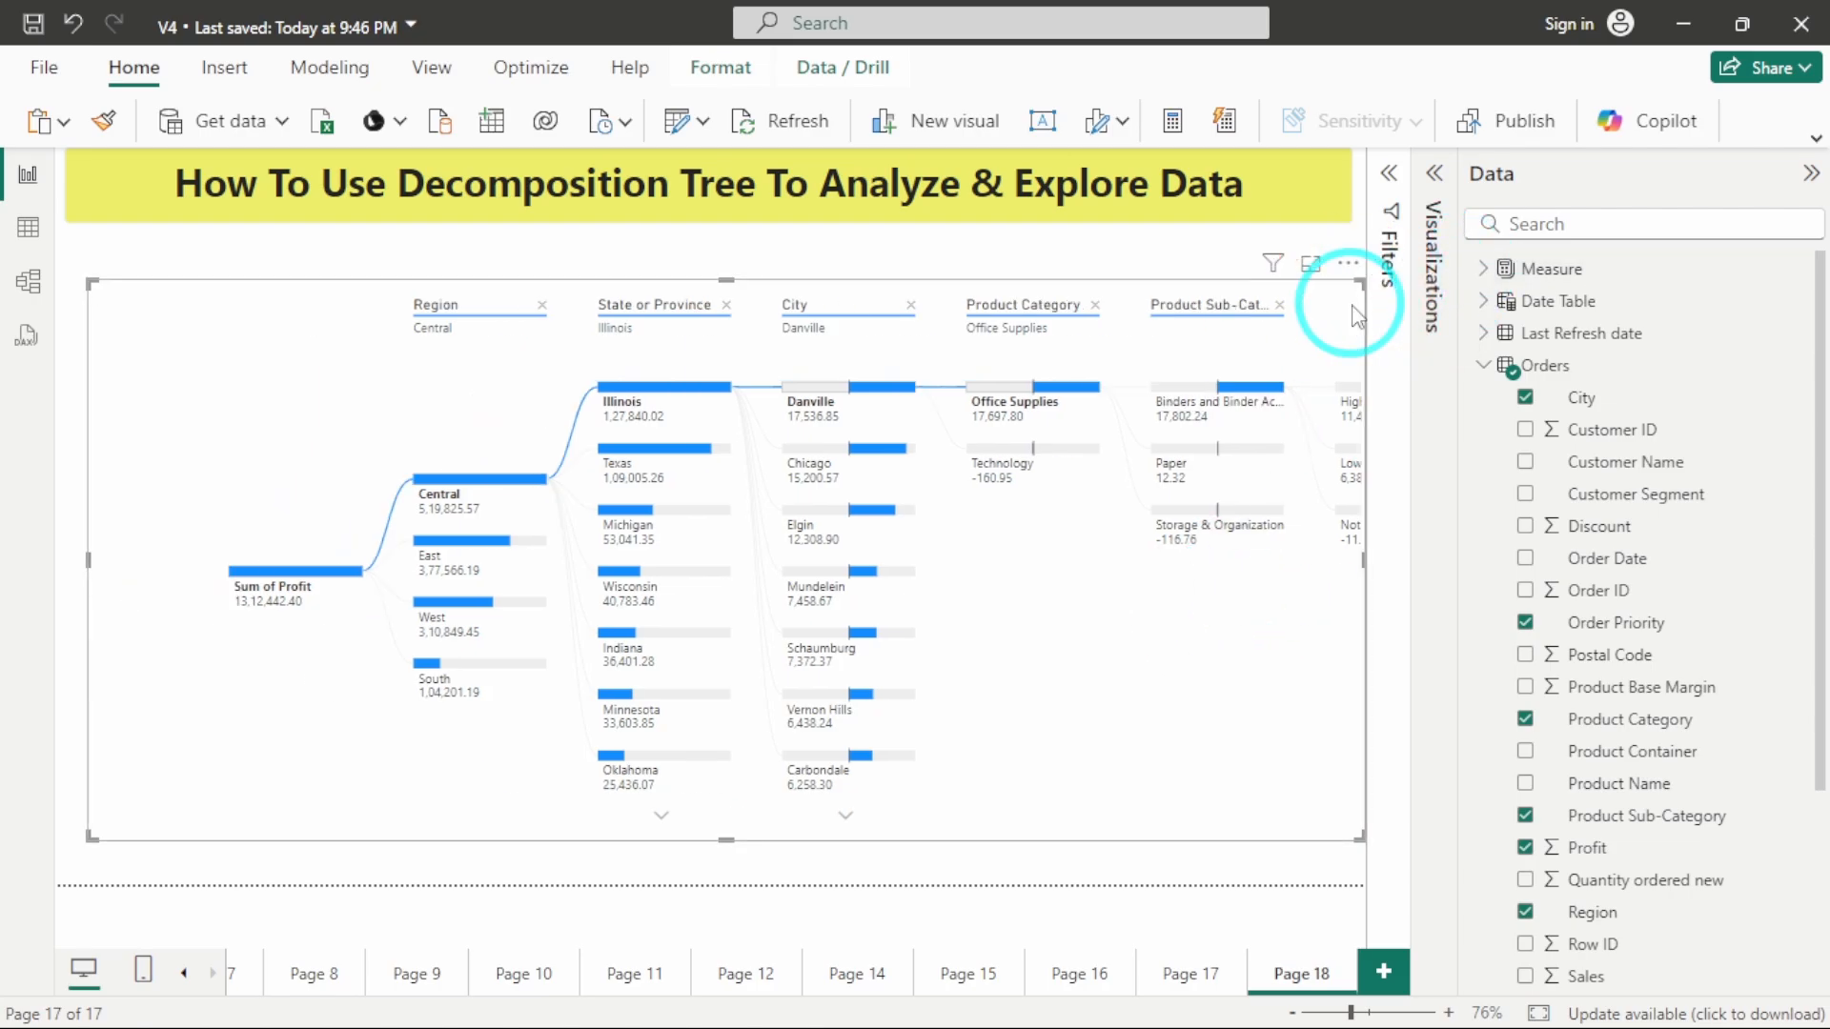
{"action": "left_click", "coordinate": [1279, 305]}
{"action": "left_click", "coordinate": [1127, 305]}
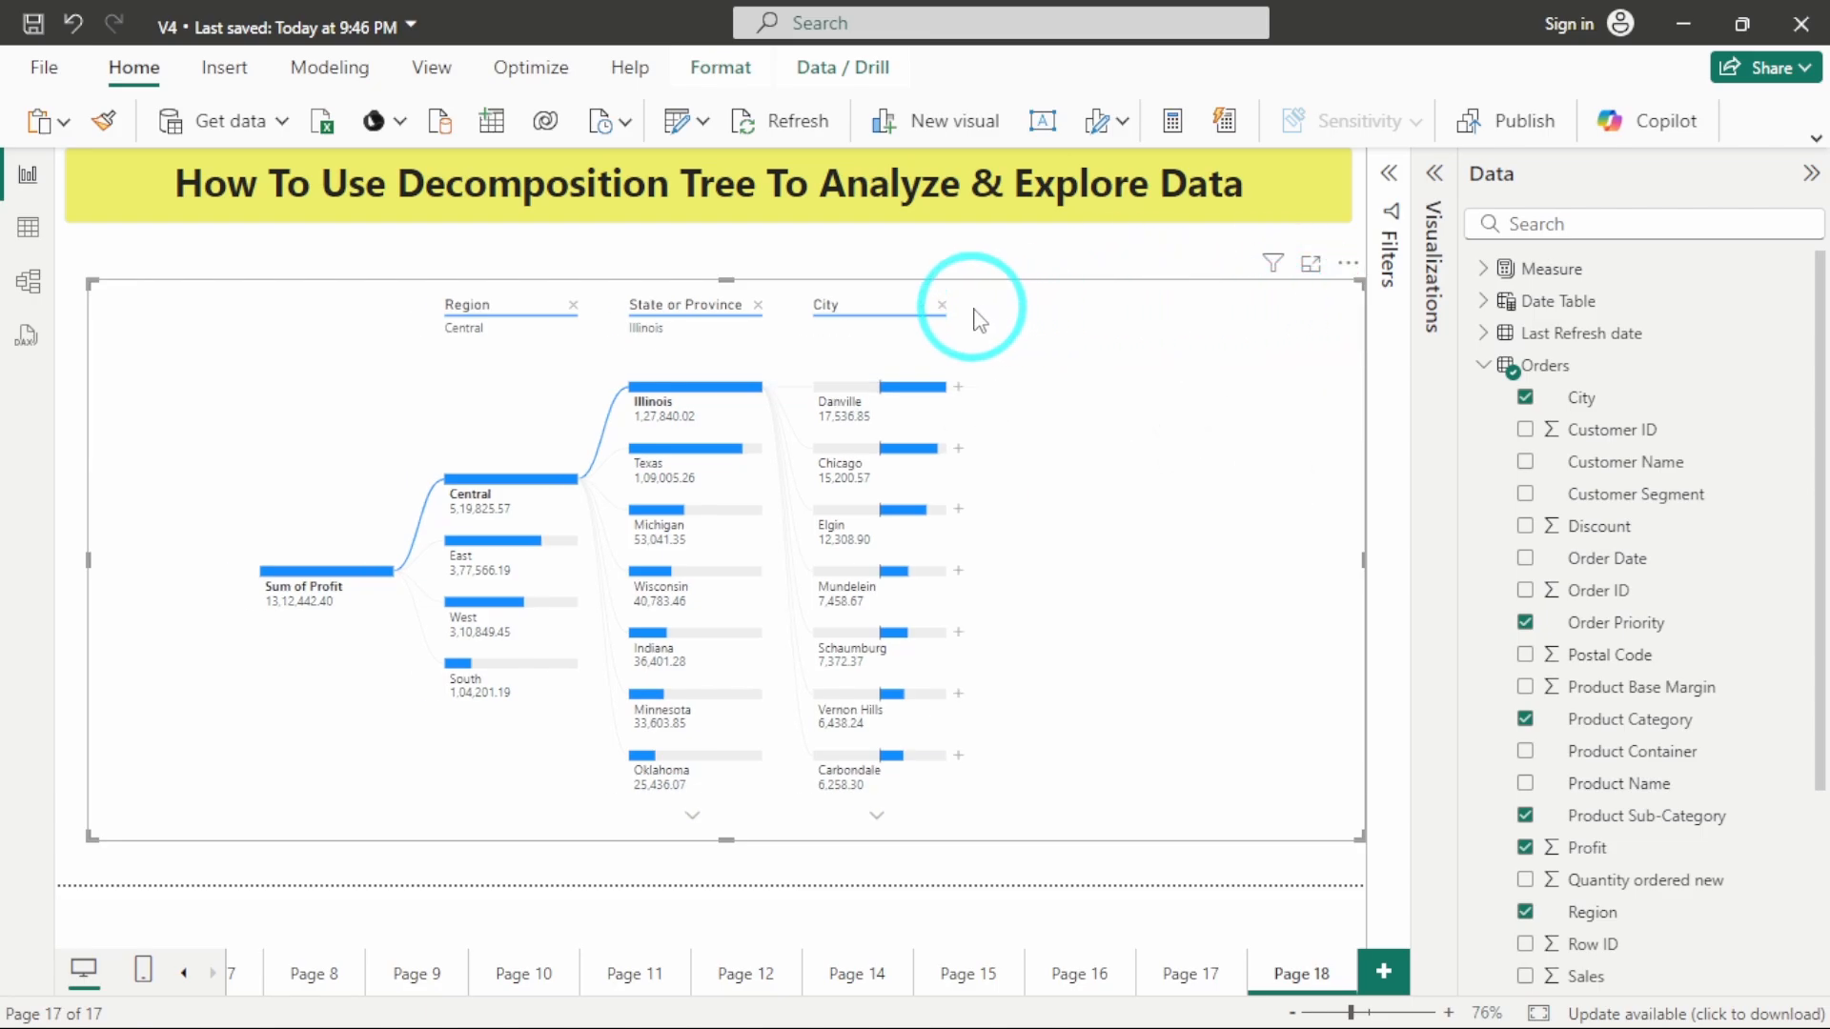
{"action": "left_click", "coordinate": [944, 305]}
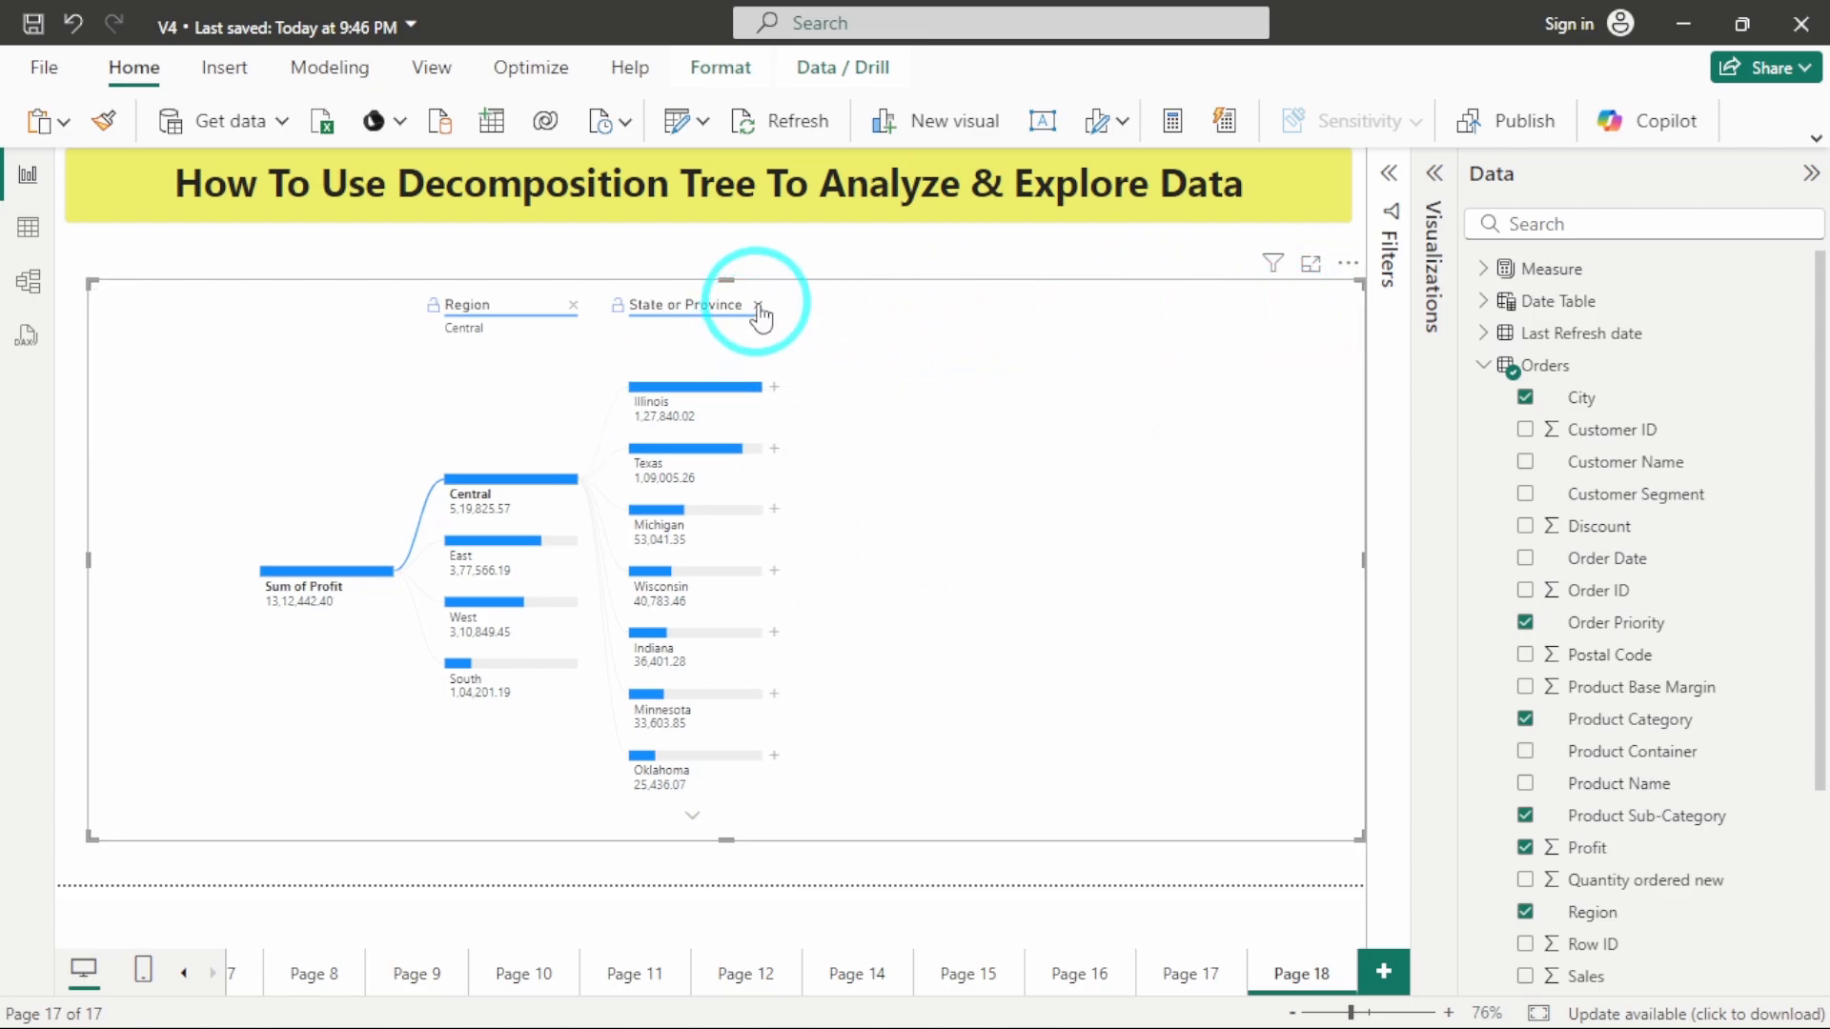
{"action": "left_click", "coordinate": [758, 305]}
{"action": "left_click", "coordinate": [573, 305]}
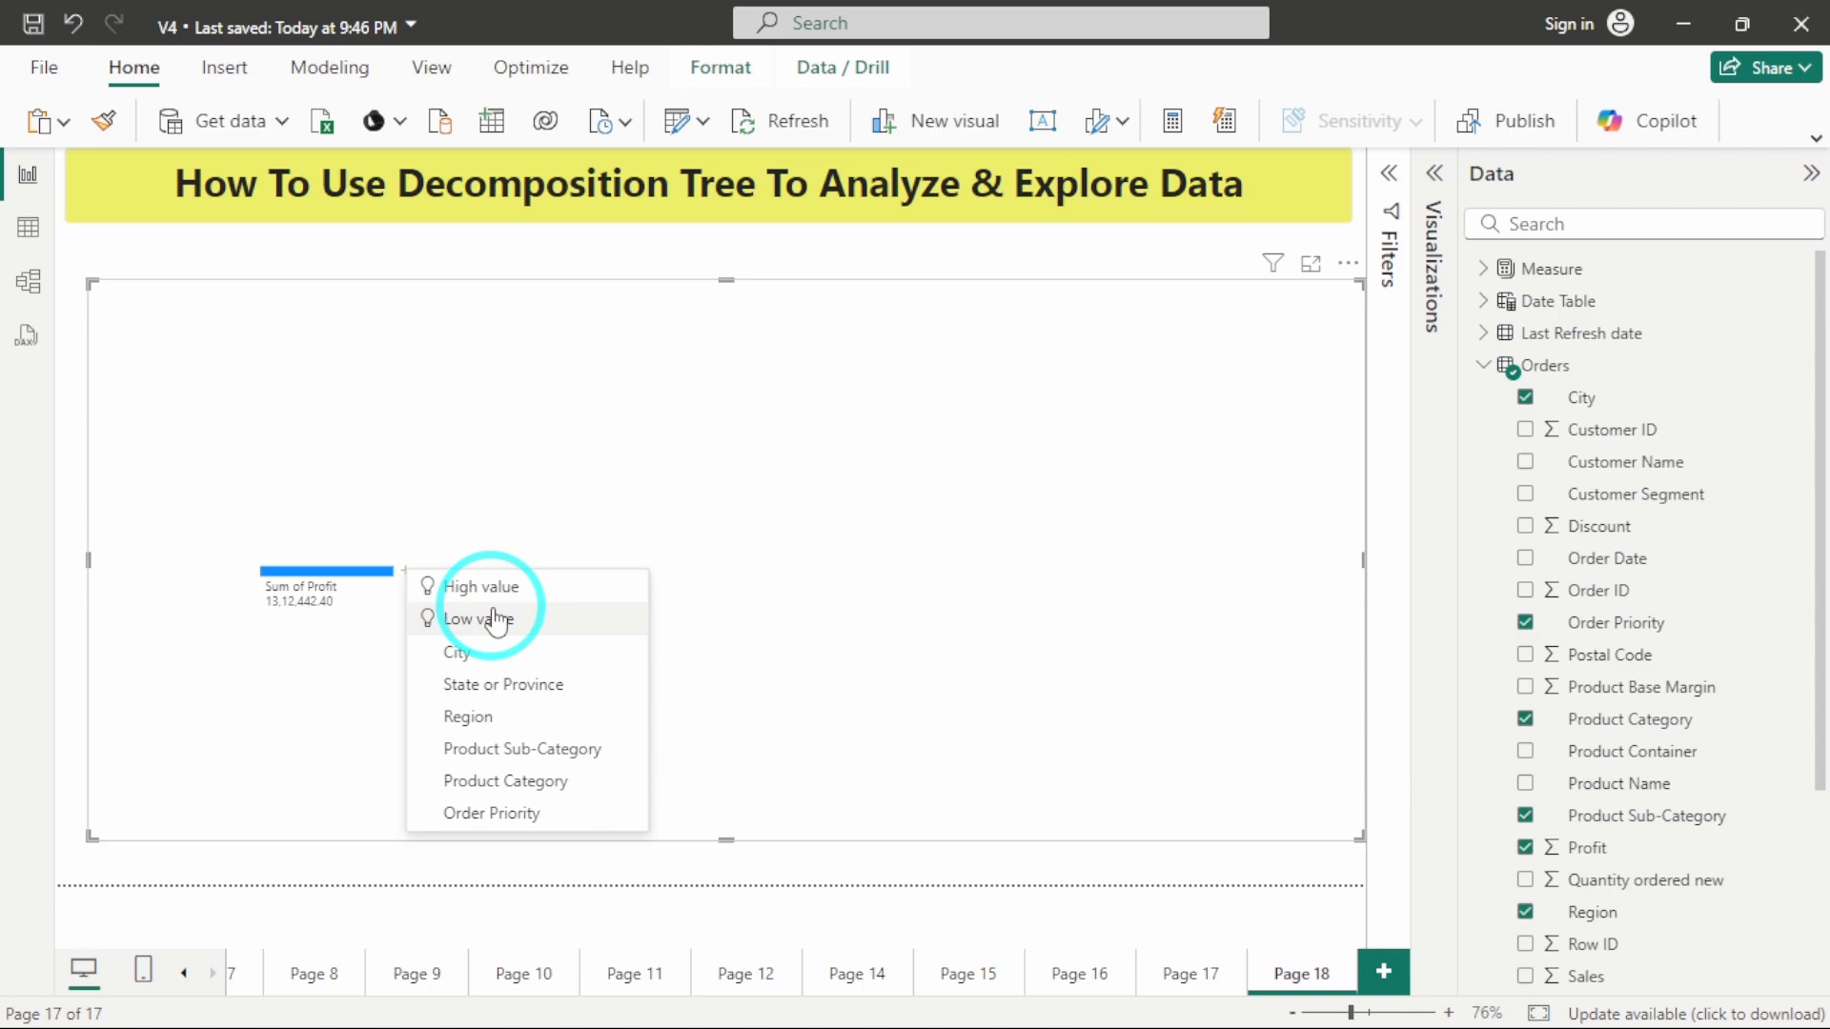
Split Sum of Profit using the High value option, and split the Technology node by High value as well.
{"action": "left_click", "coordinate": [505, 589]}
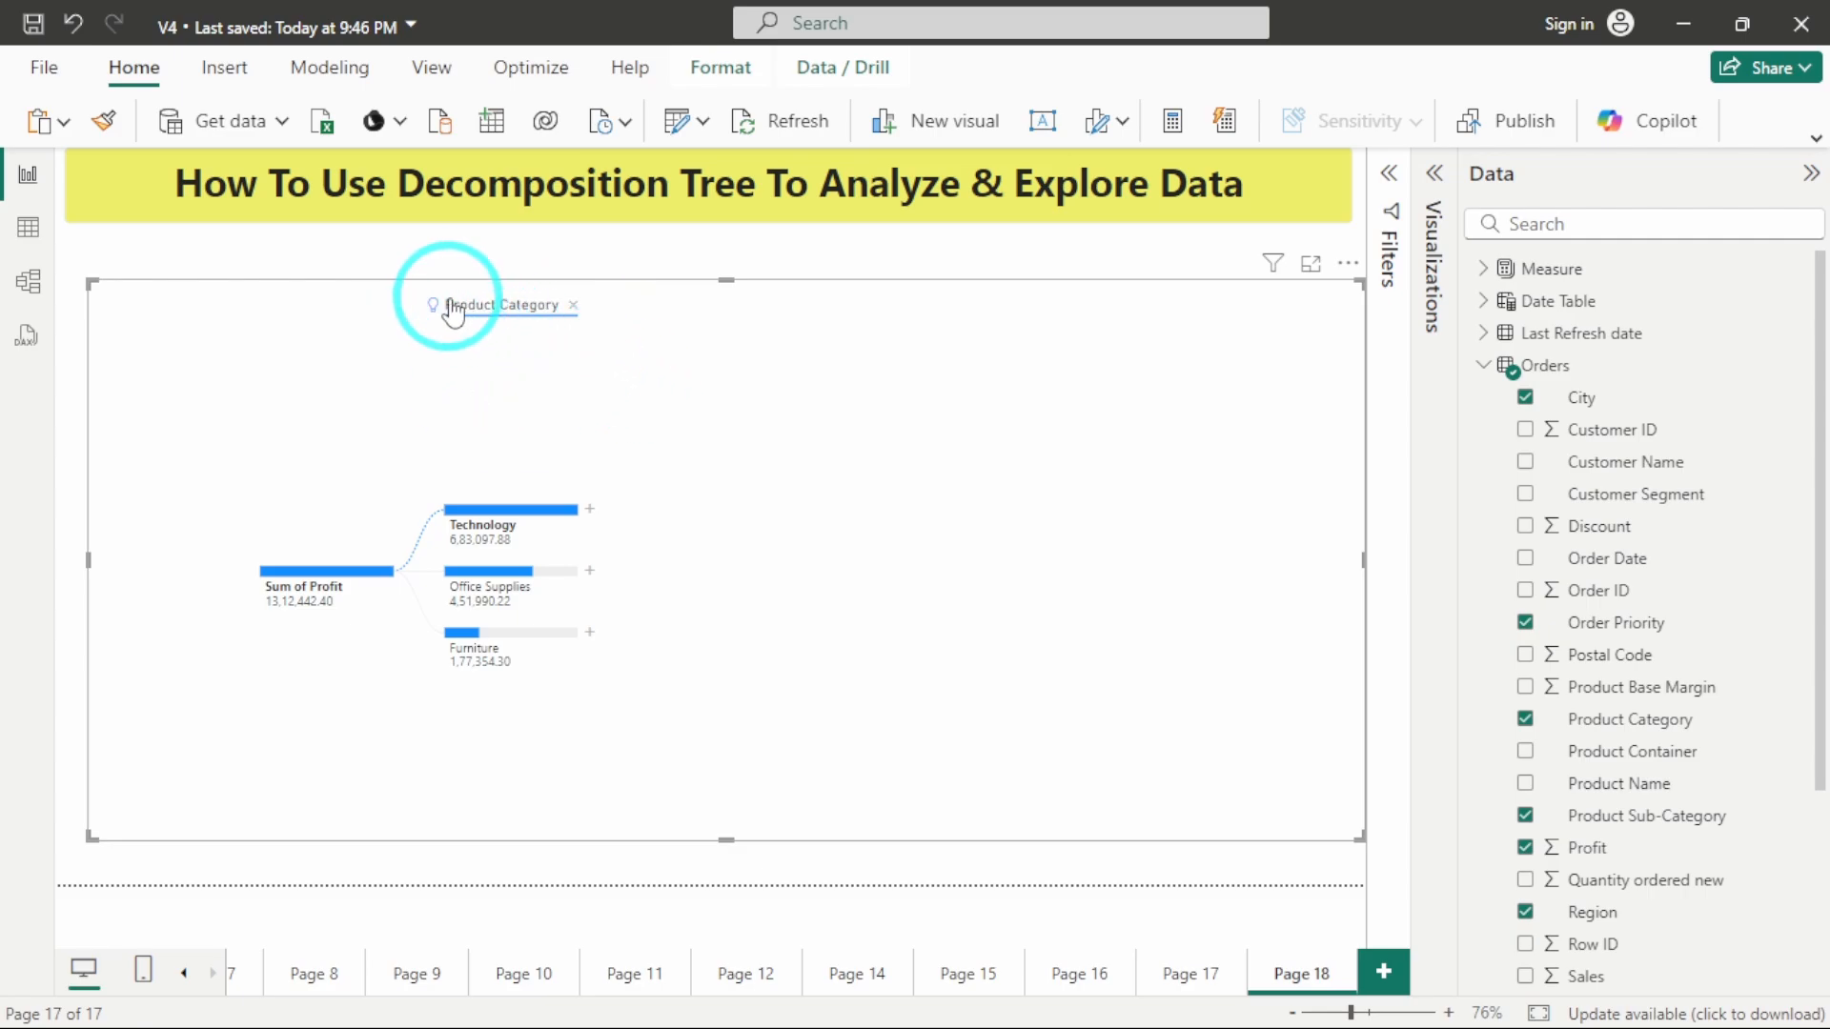
{"action": "mouse_move", "coordinate": [435, 322]}
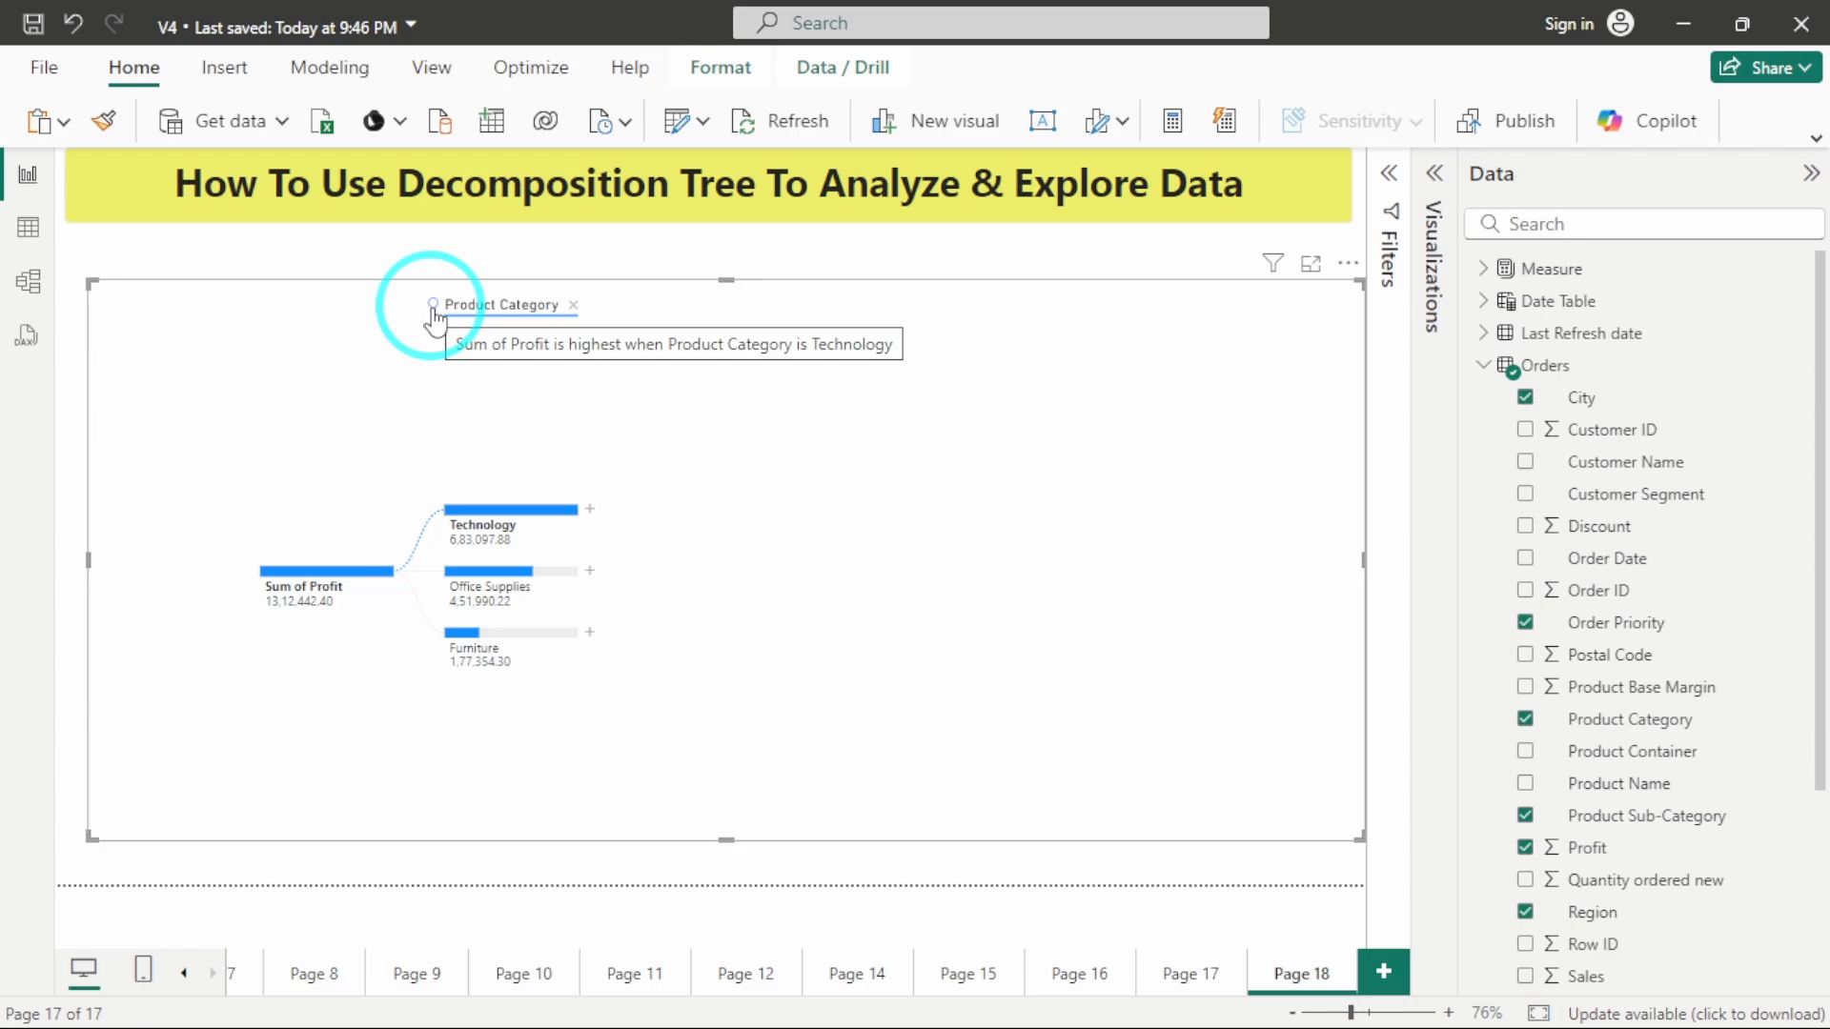
{"action": "left_click", "coordinate": [590, 510]}
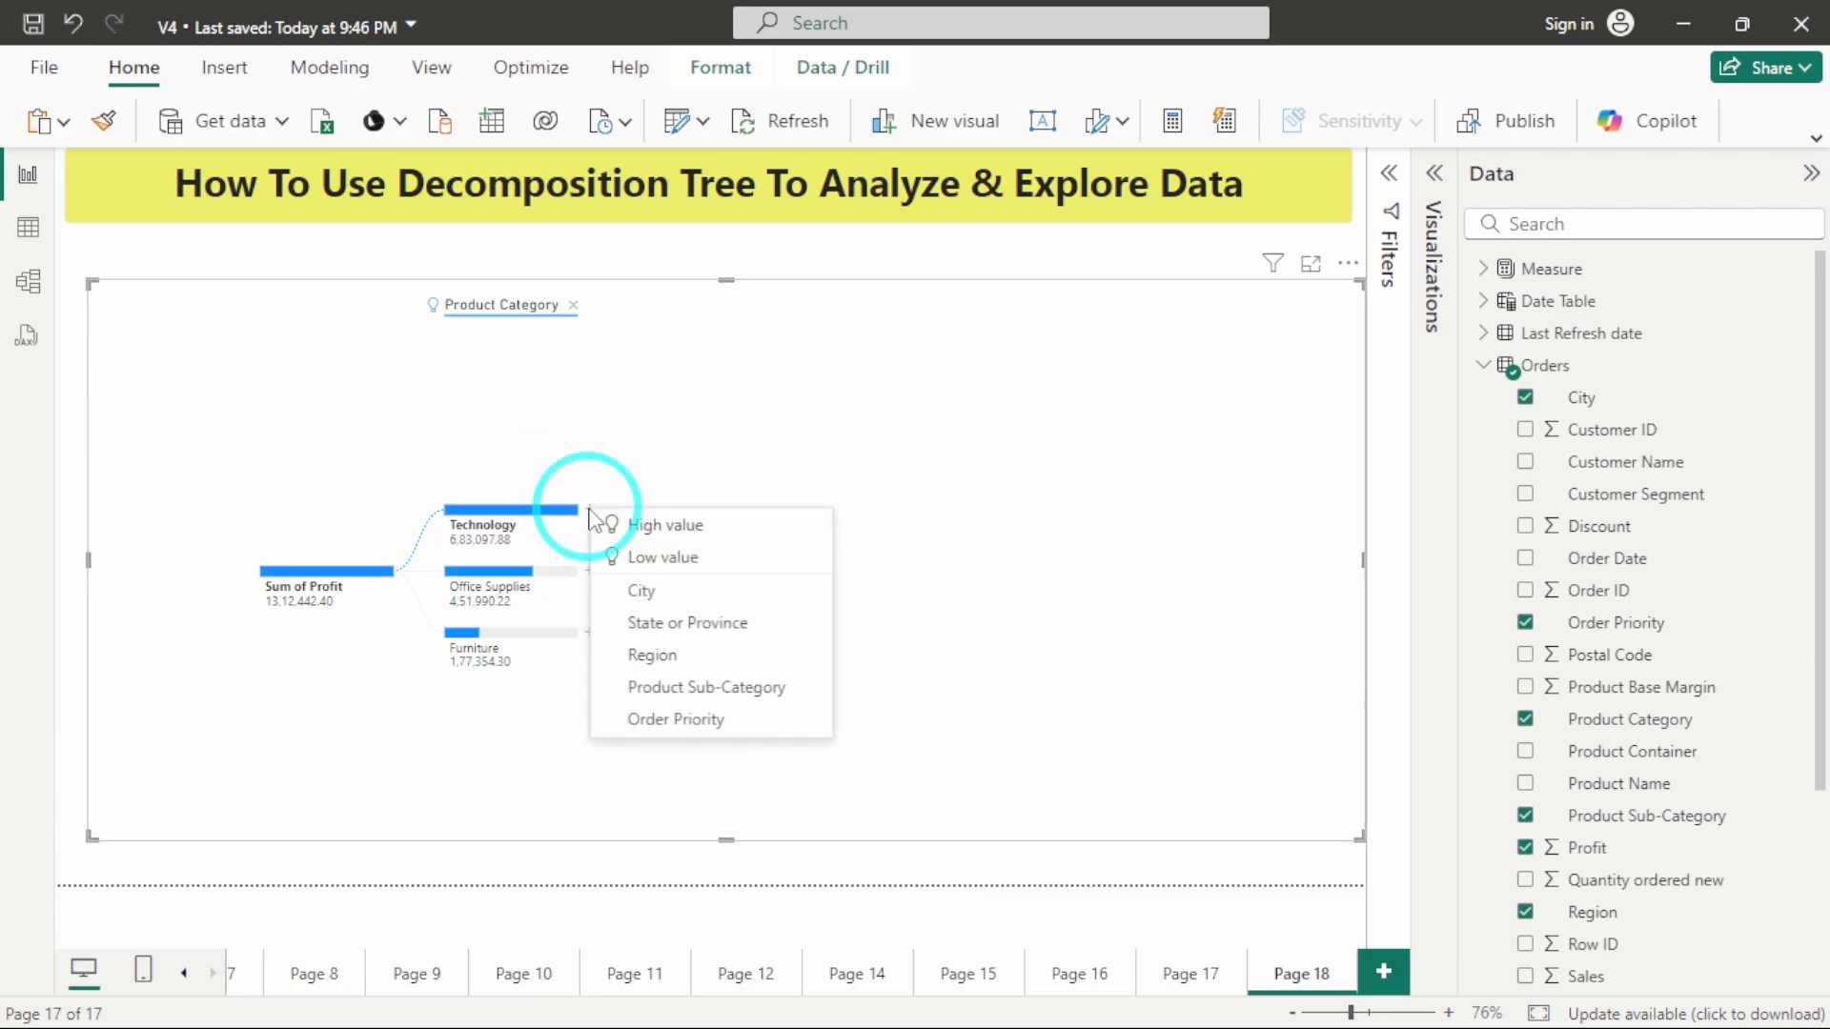
{"action": "left_click", "coordinate": [636, 526]}
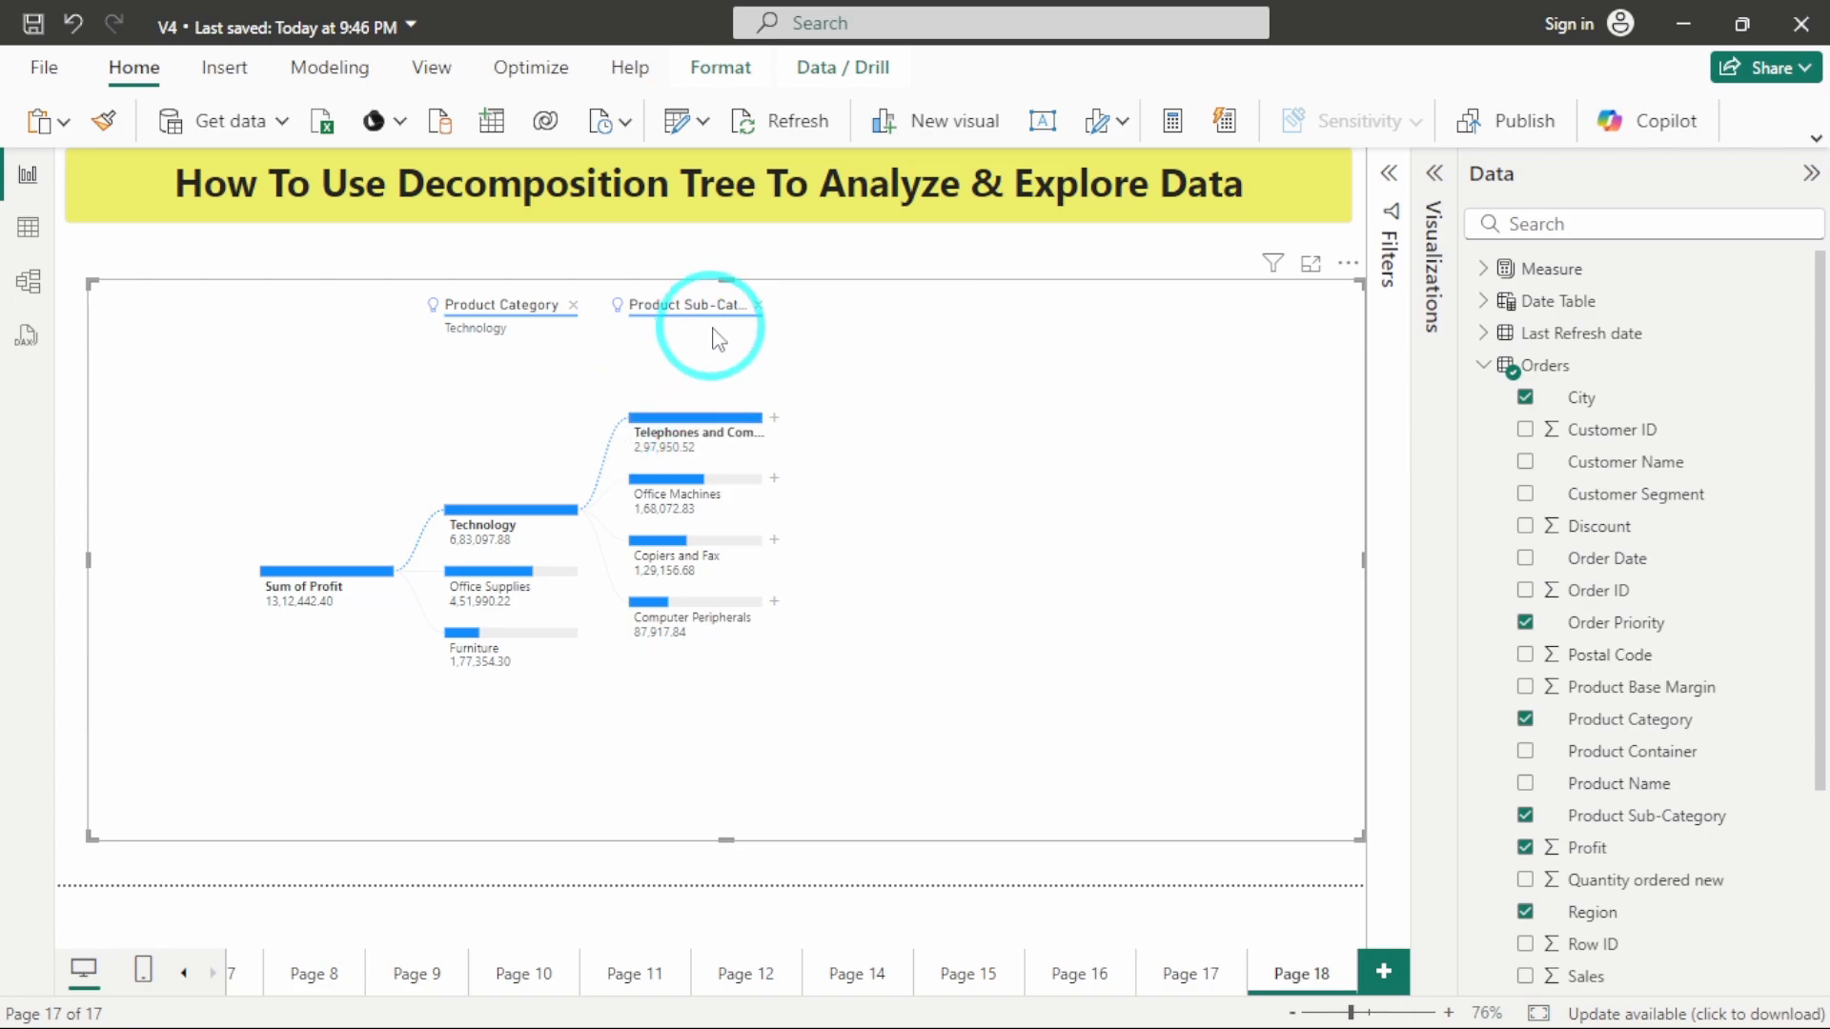
Split the Telephones and Communication node by High value, and continue with High value splits on Central and Not Specified.
{"action": "mouse_move", "coordinate": [617, 311]}
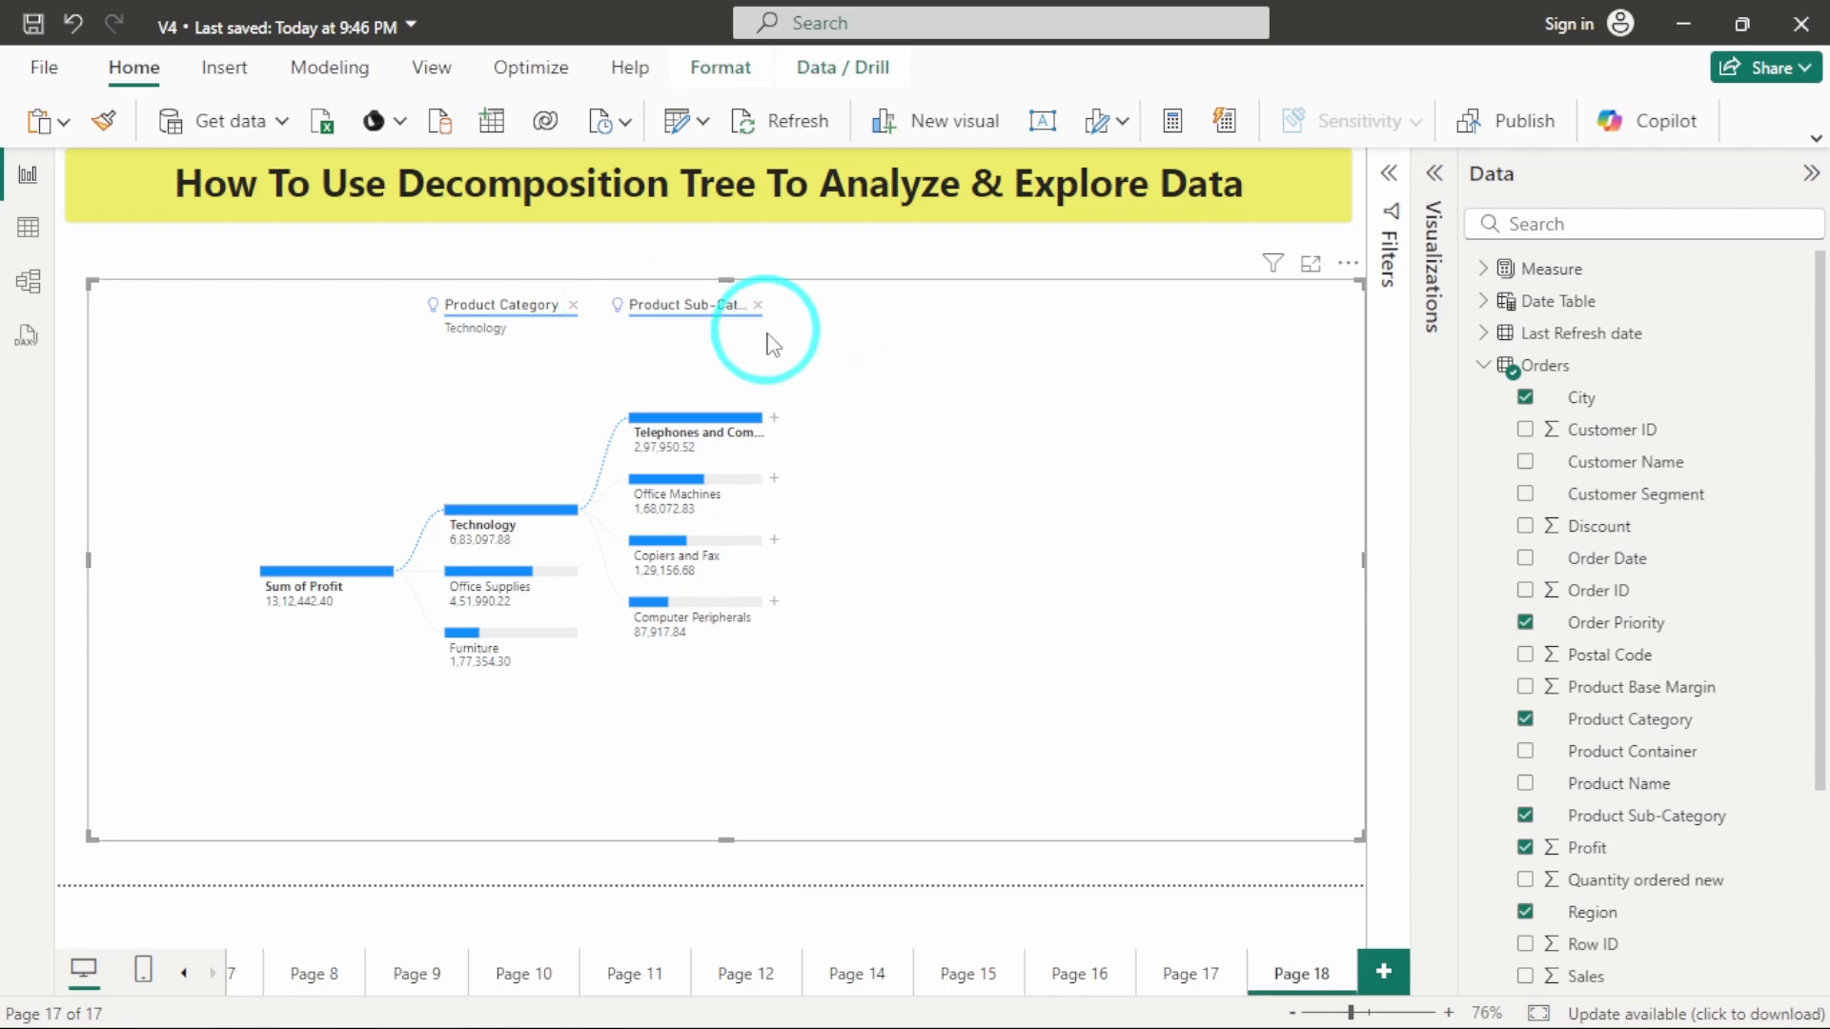
{"action": "left_click", "coordinate": [772, 422]}
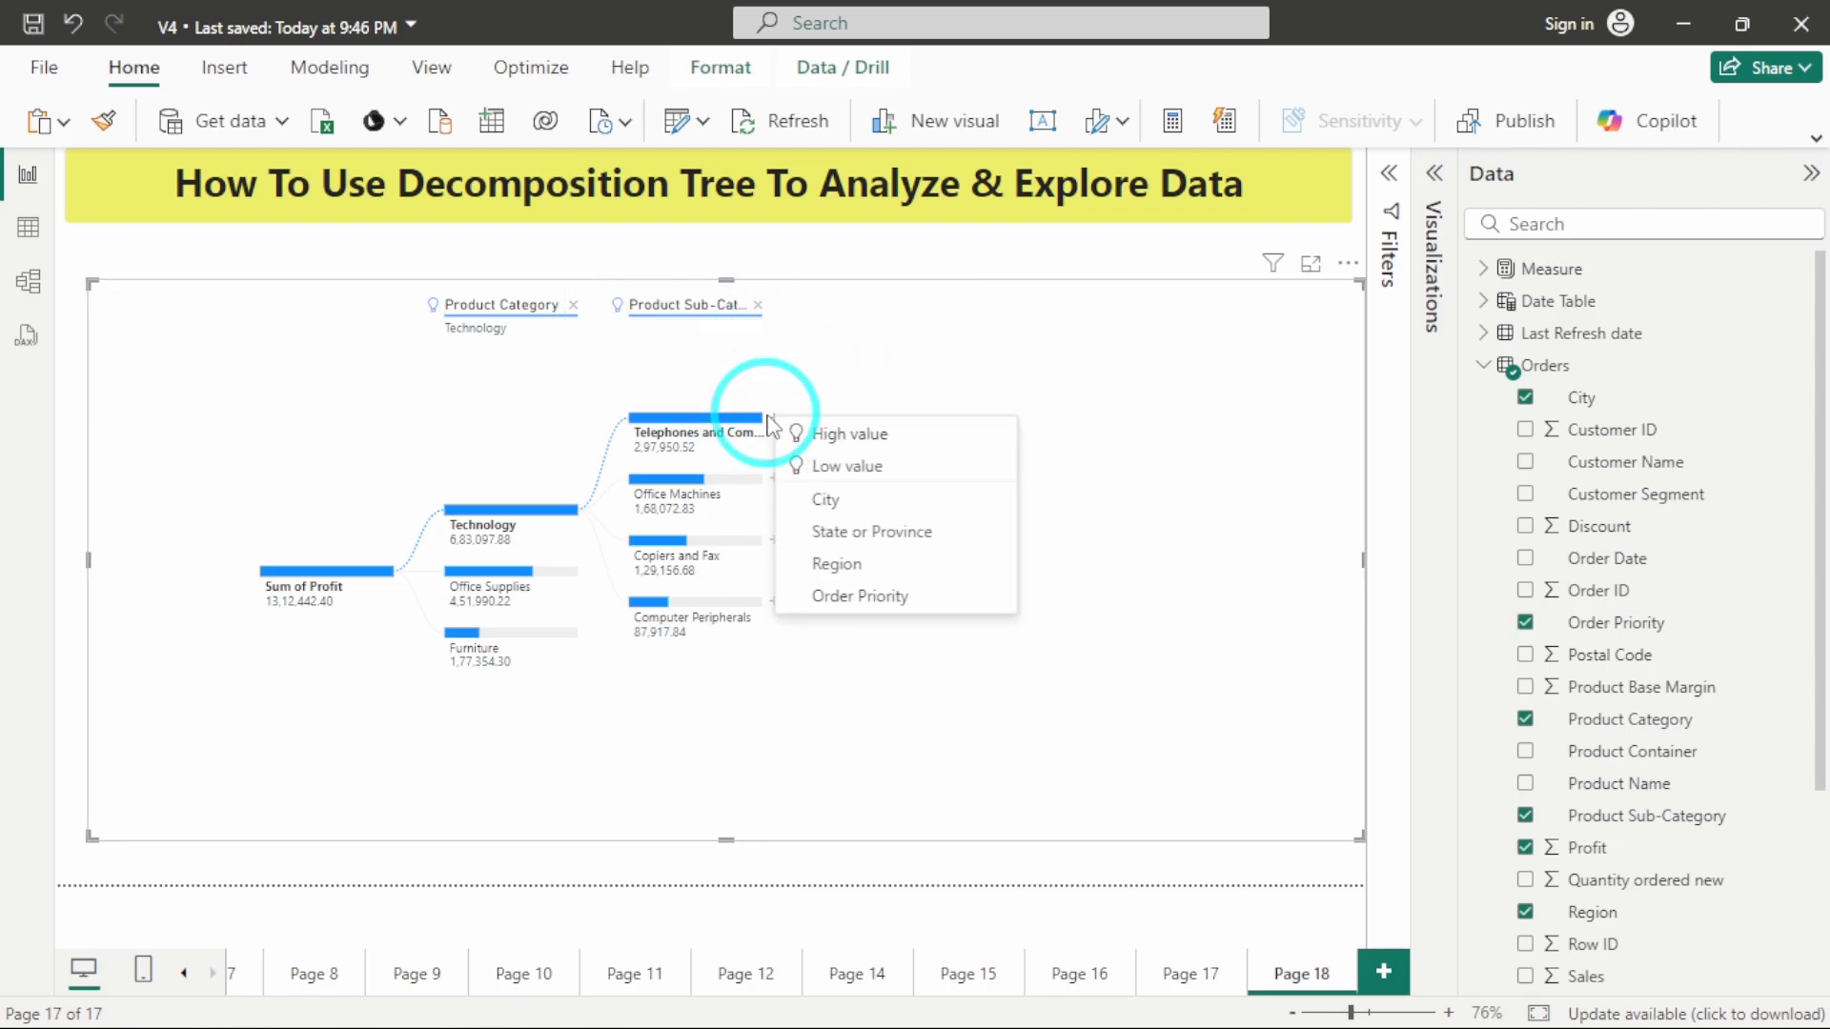
{"action": "left_click", "coordinate": [815, 435]}
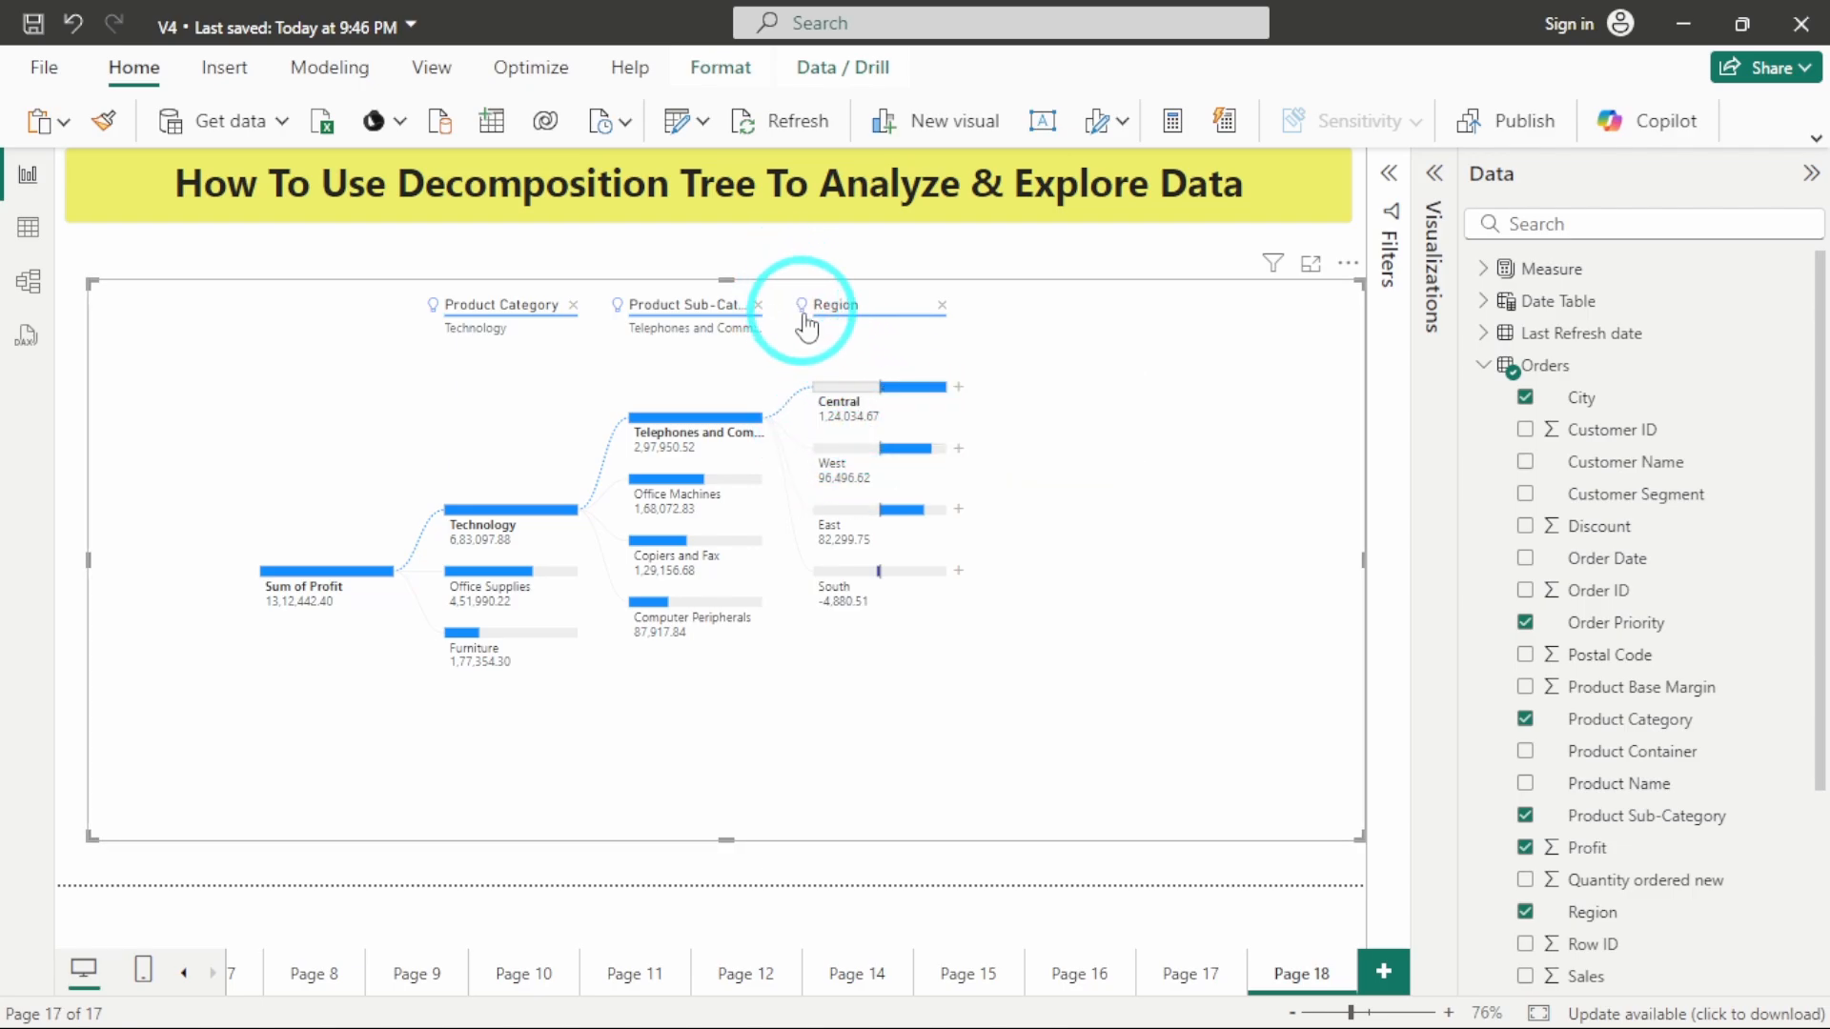
{"action": "mouse_move", "coordinate": [803, 322]}
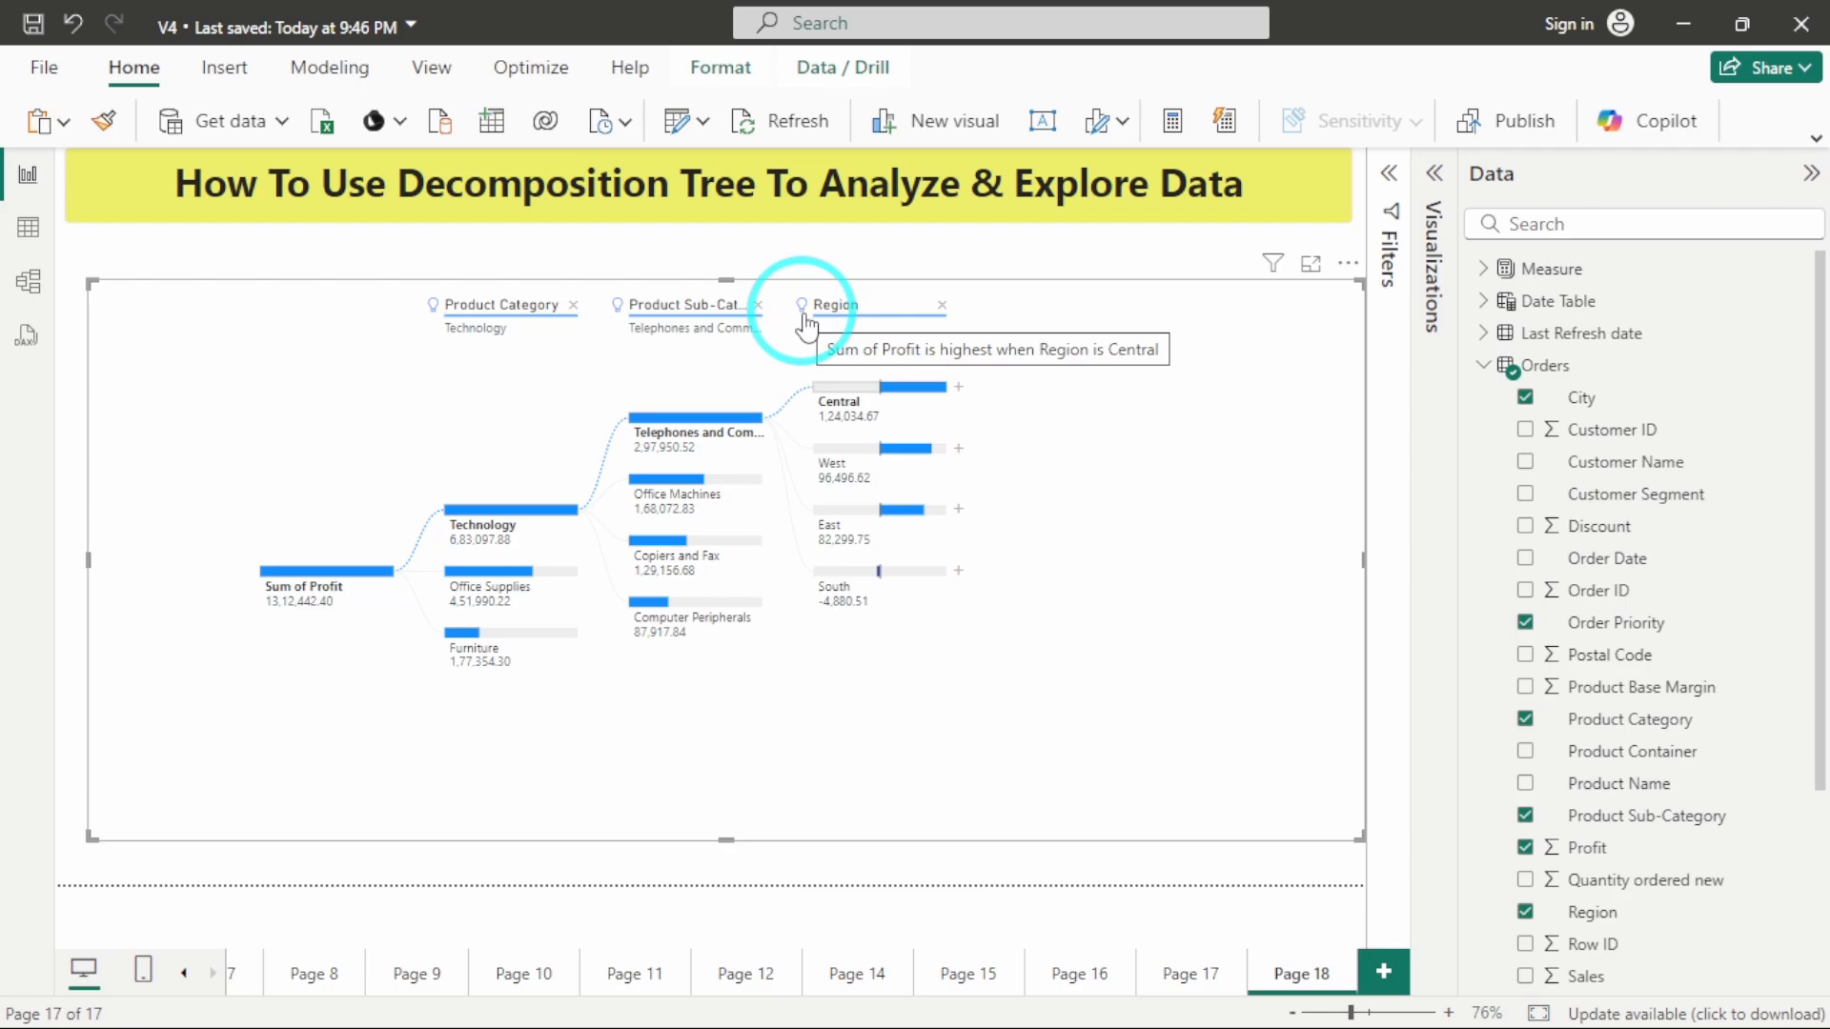
{"action": "left_click", "coordinate": [959, 387]}
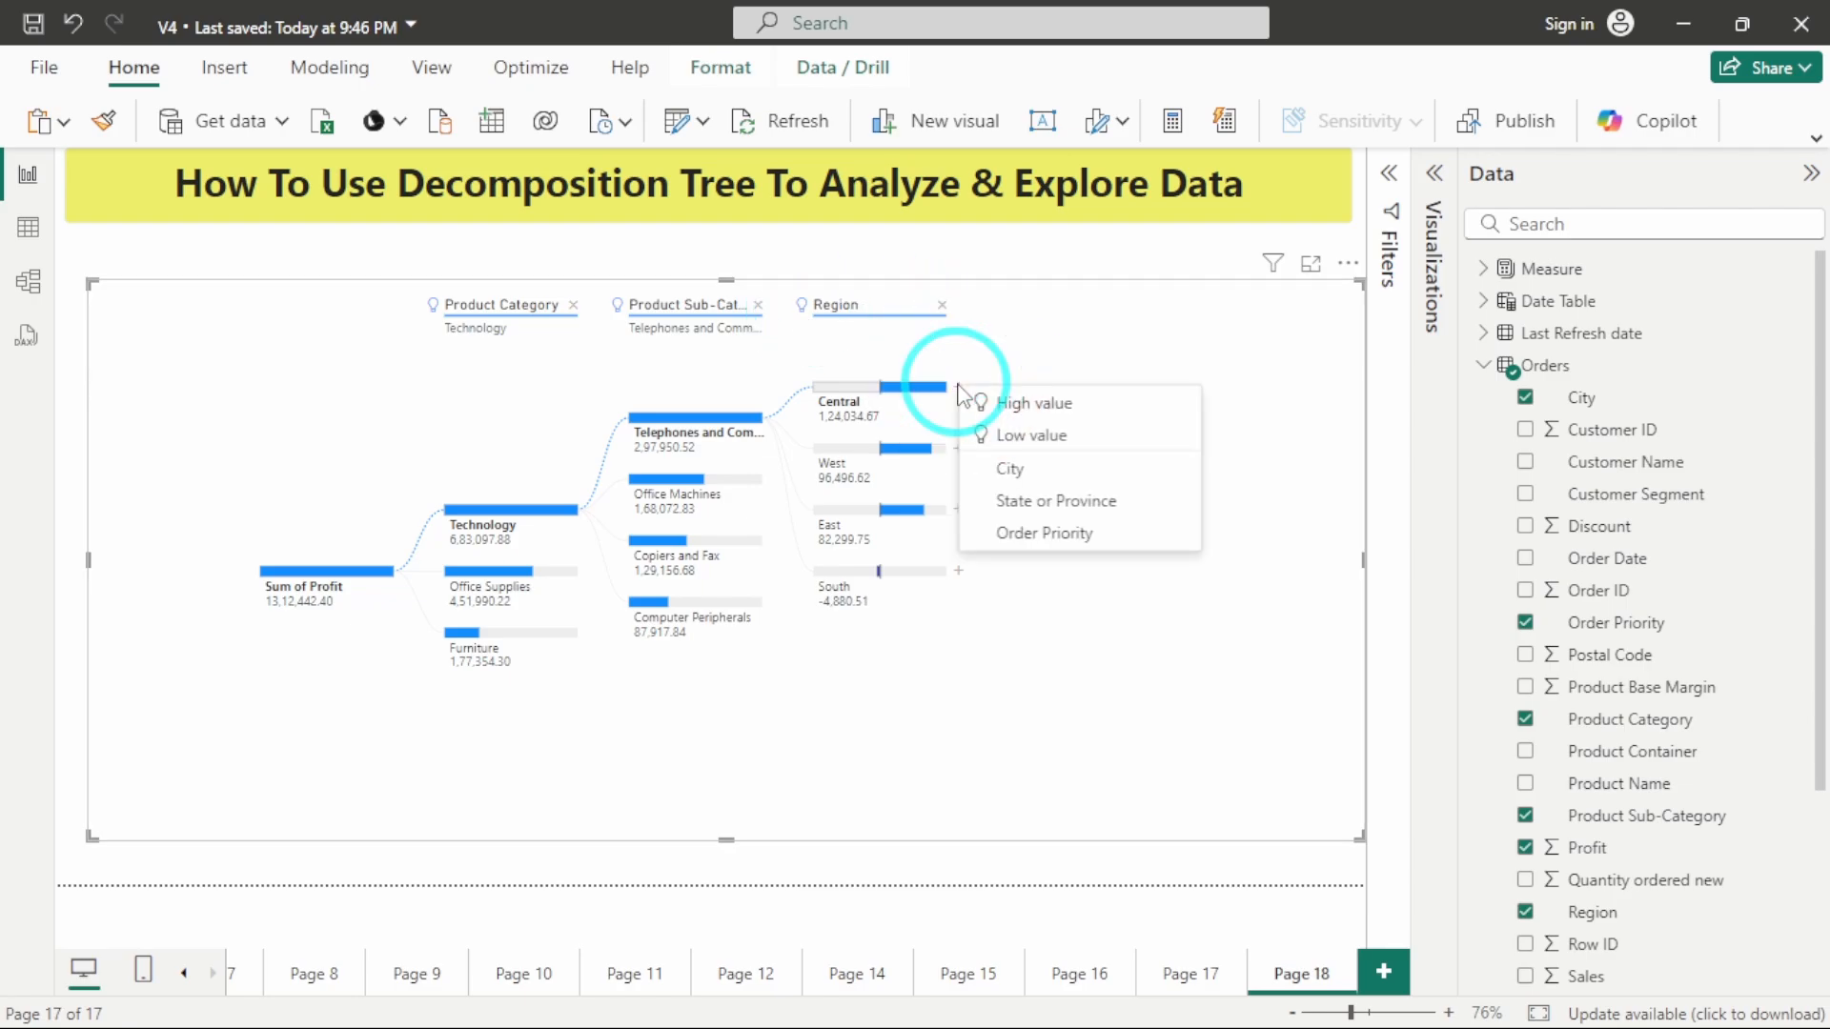
{"action": "left_click", "coordinate": [977, 401]}
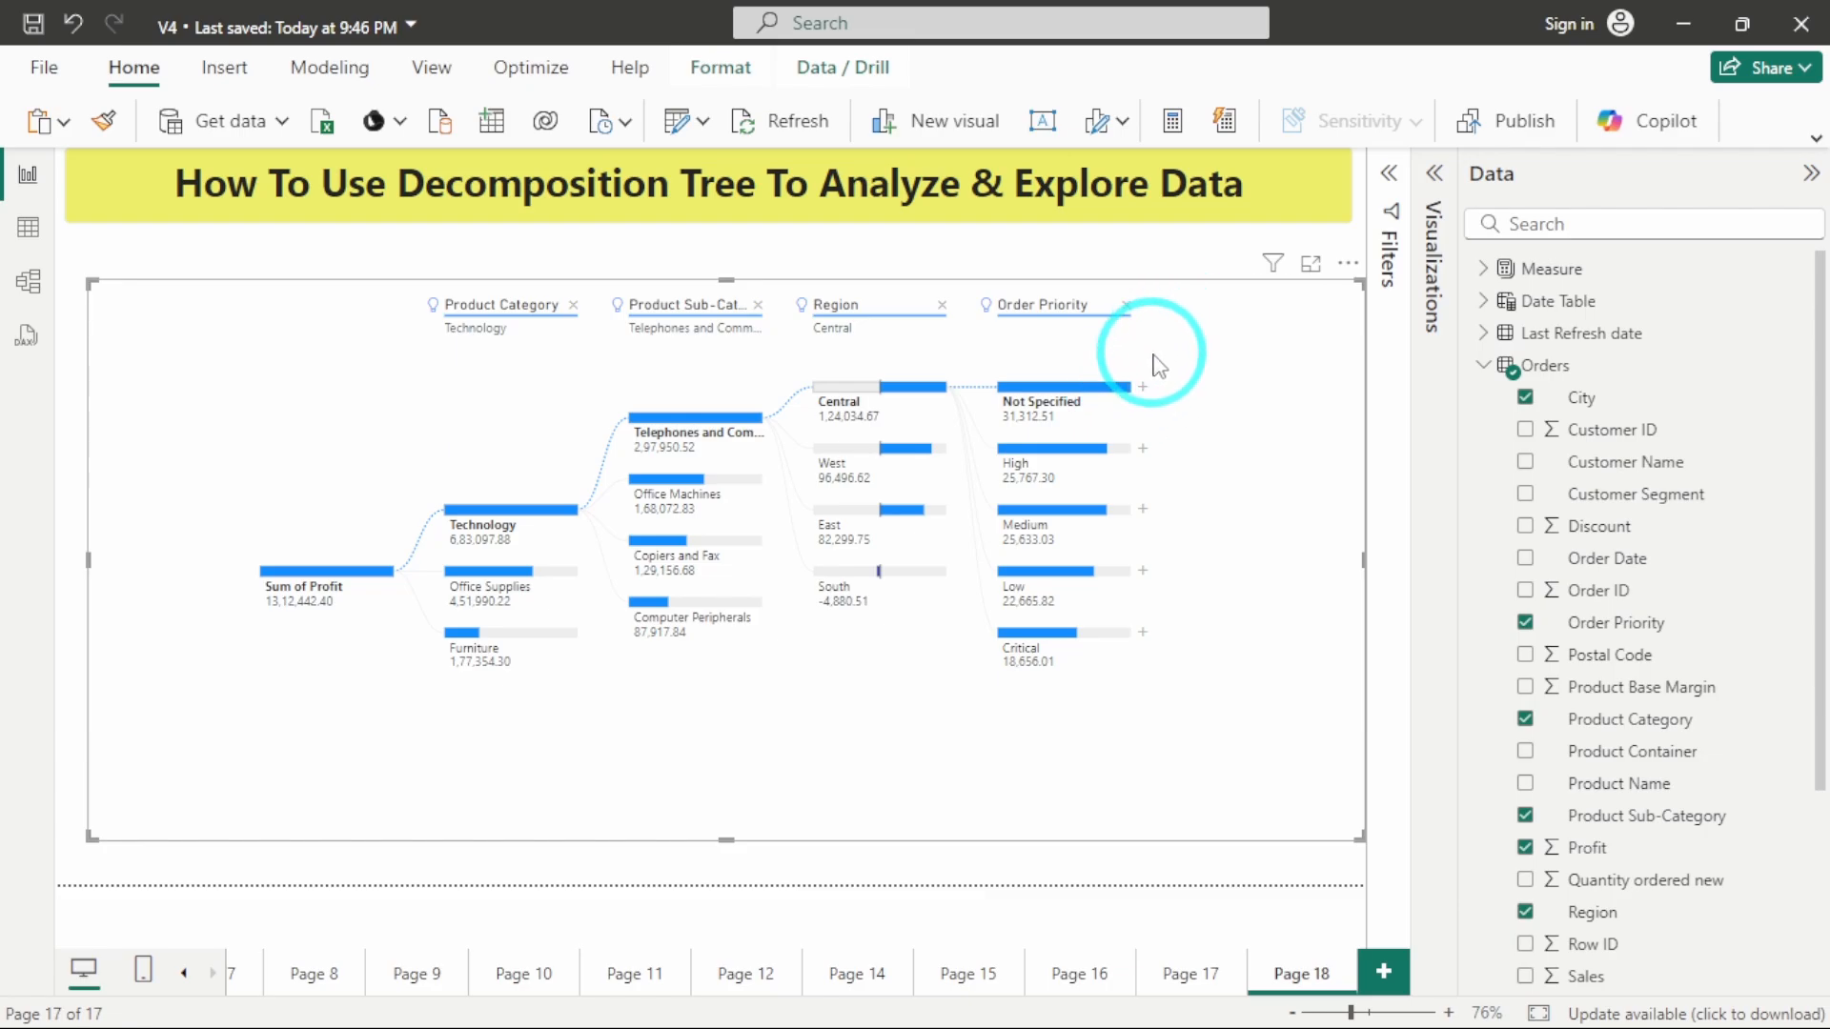
{"action": "left_click", "coordinate": [1143, 387]}
{"action": "left_click", "coordinate": [1188, 410]}
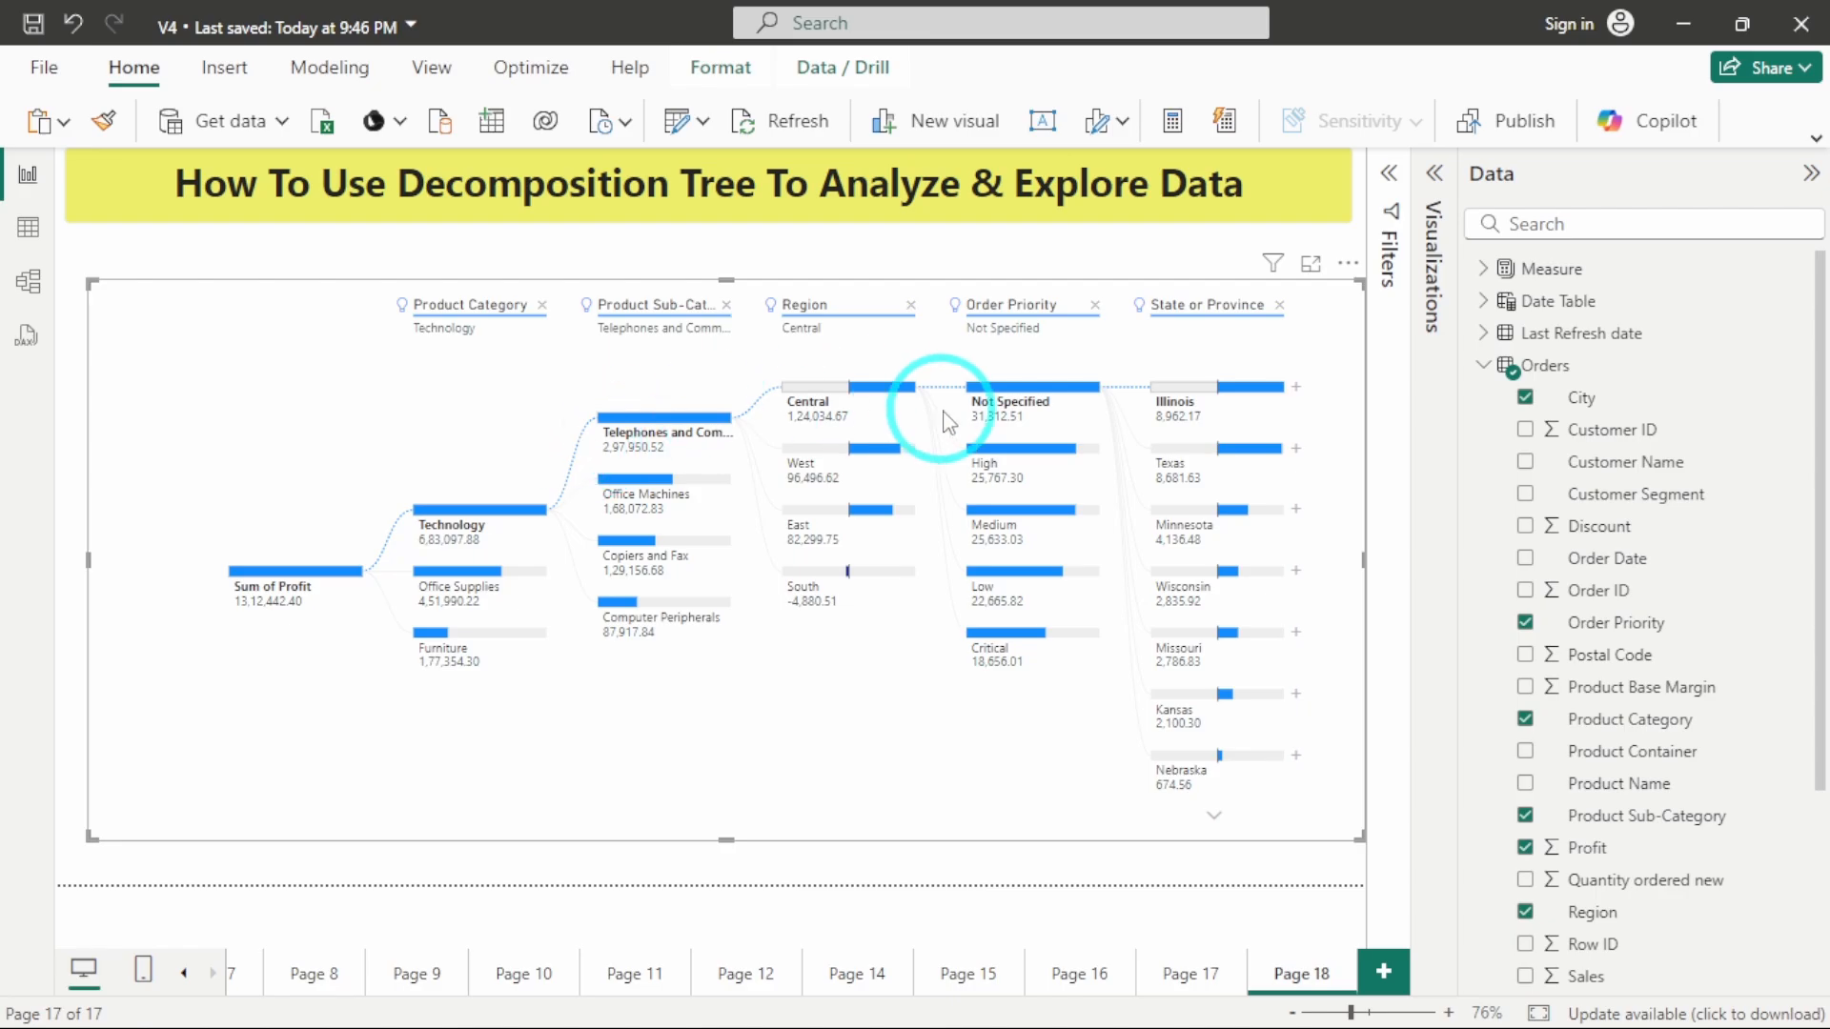
Remove every level from the decomposition tree, from State or Province back to Product Category, leaving only the Sum of Profit root.
{"action": "left_click", "coordinate": [1279, 305]}
{"action": "left_click", "coordinate": [1128, 306]}
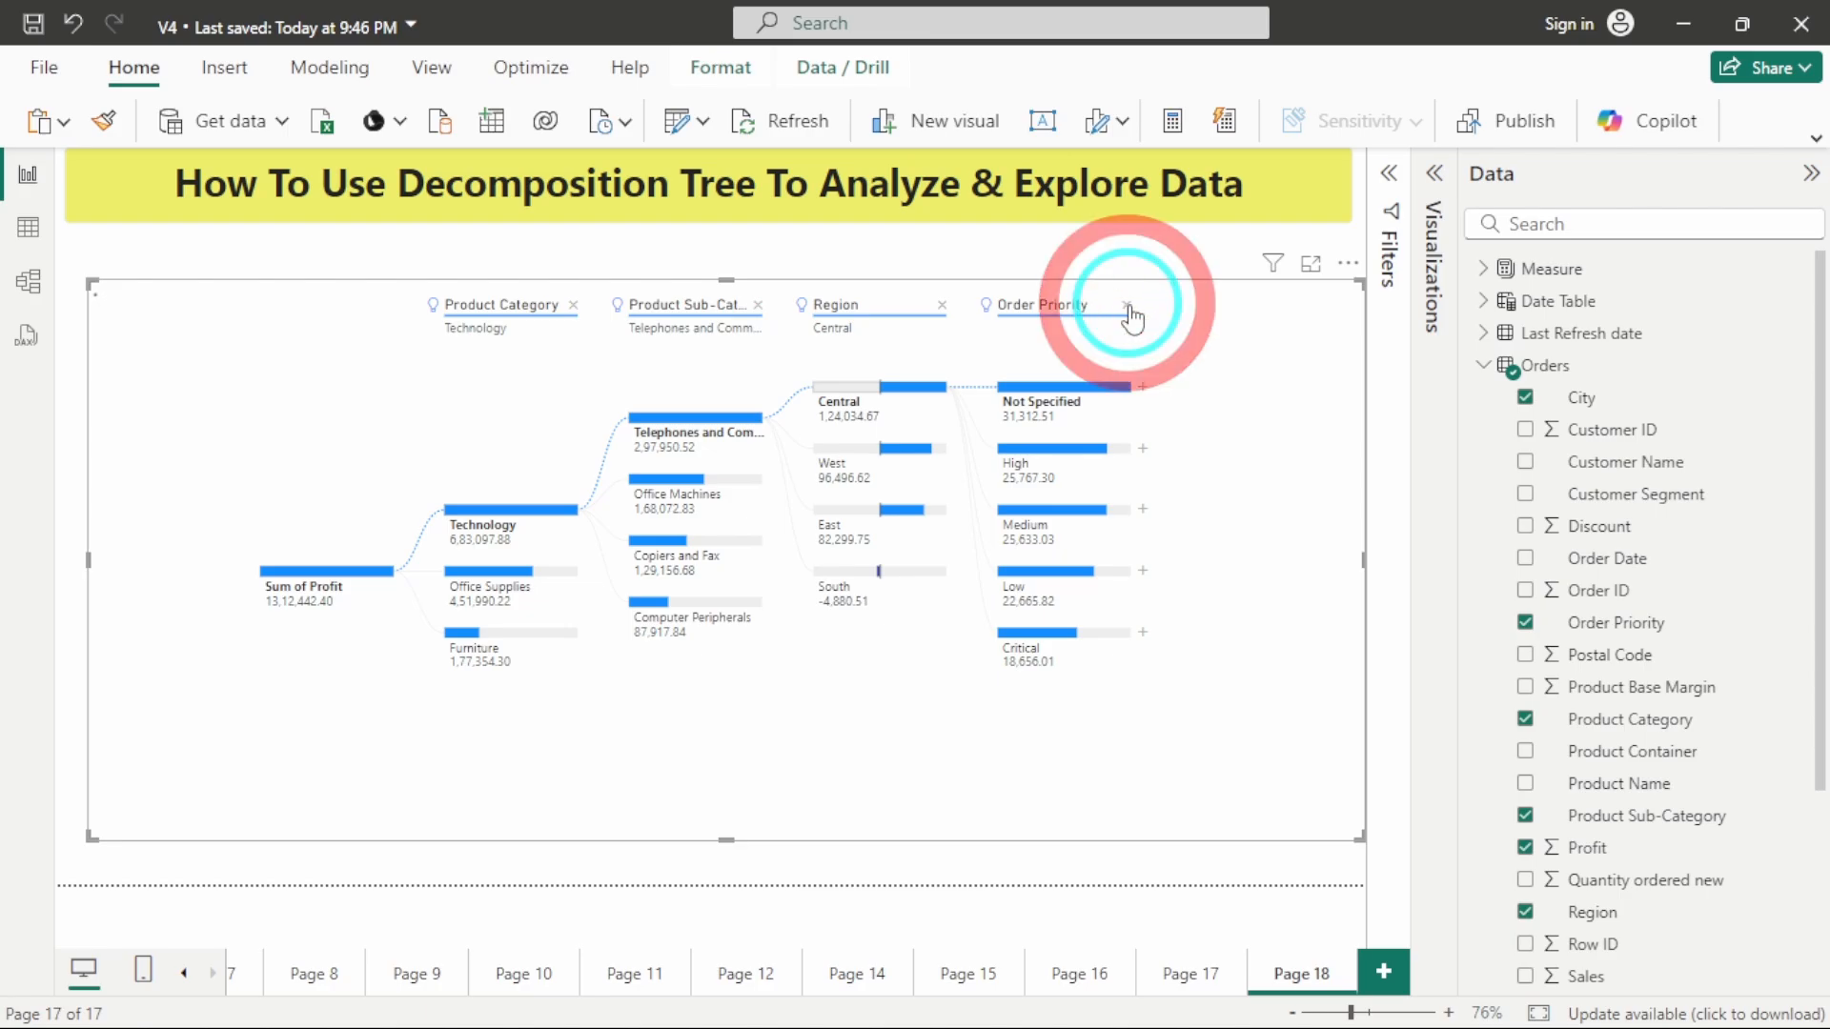
{"action": "left_click", "coordinate": [942, 306]}
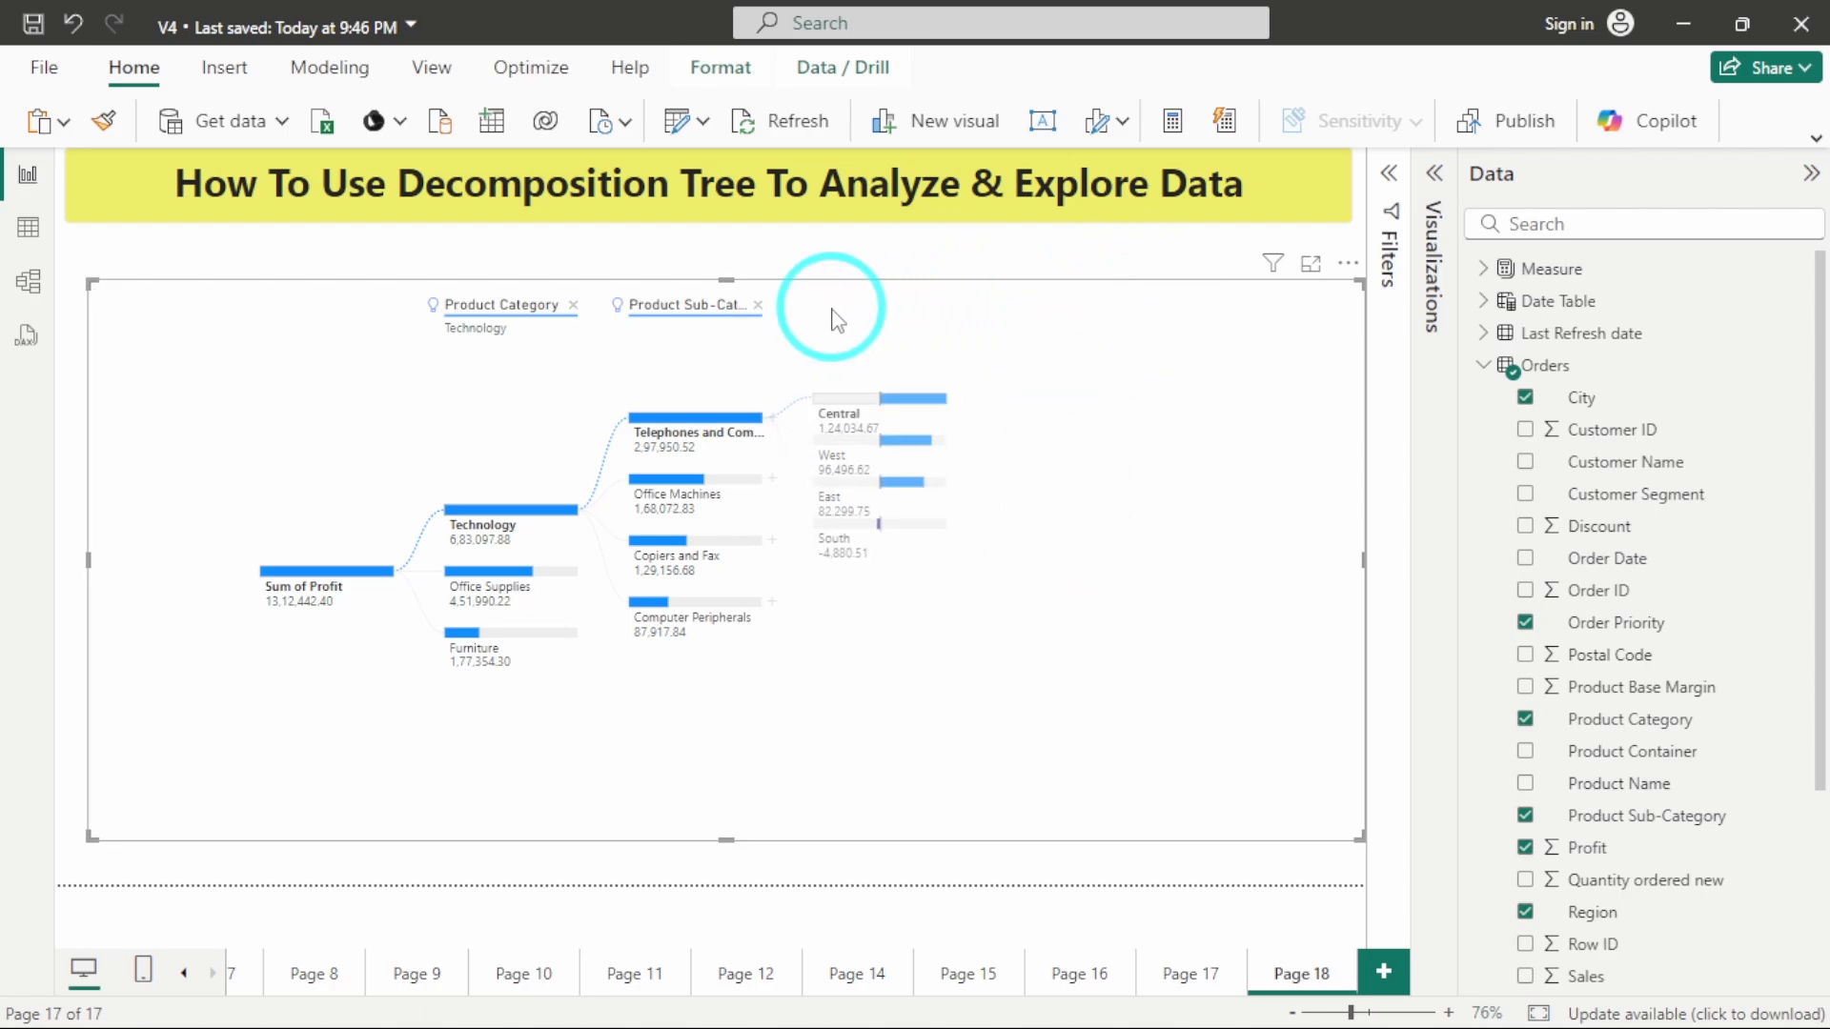
{"action": "left_click", "coordinate": [758, 305]}
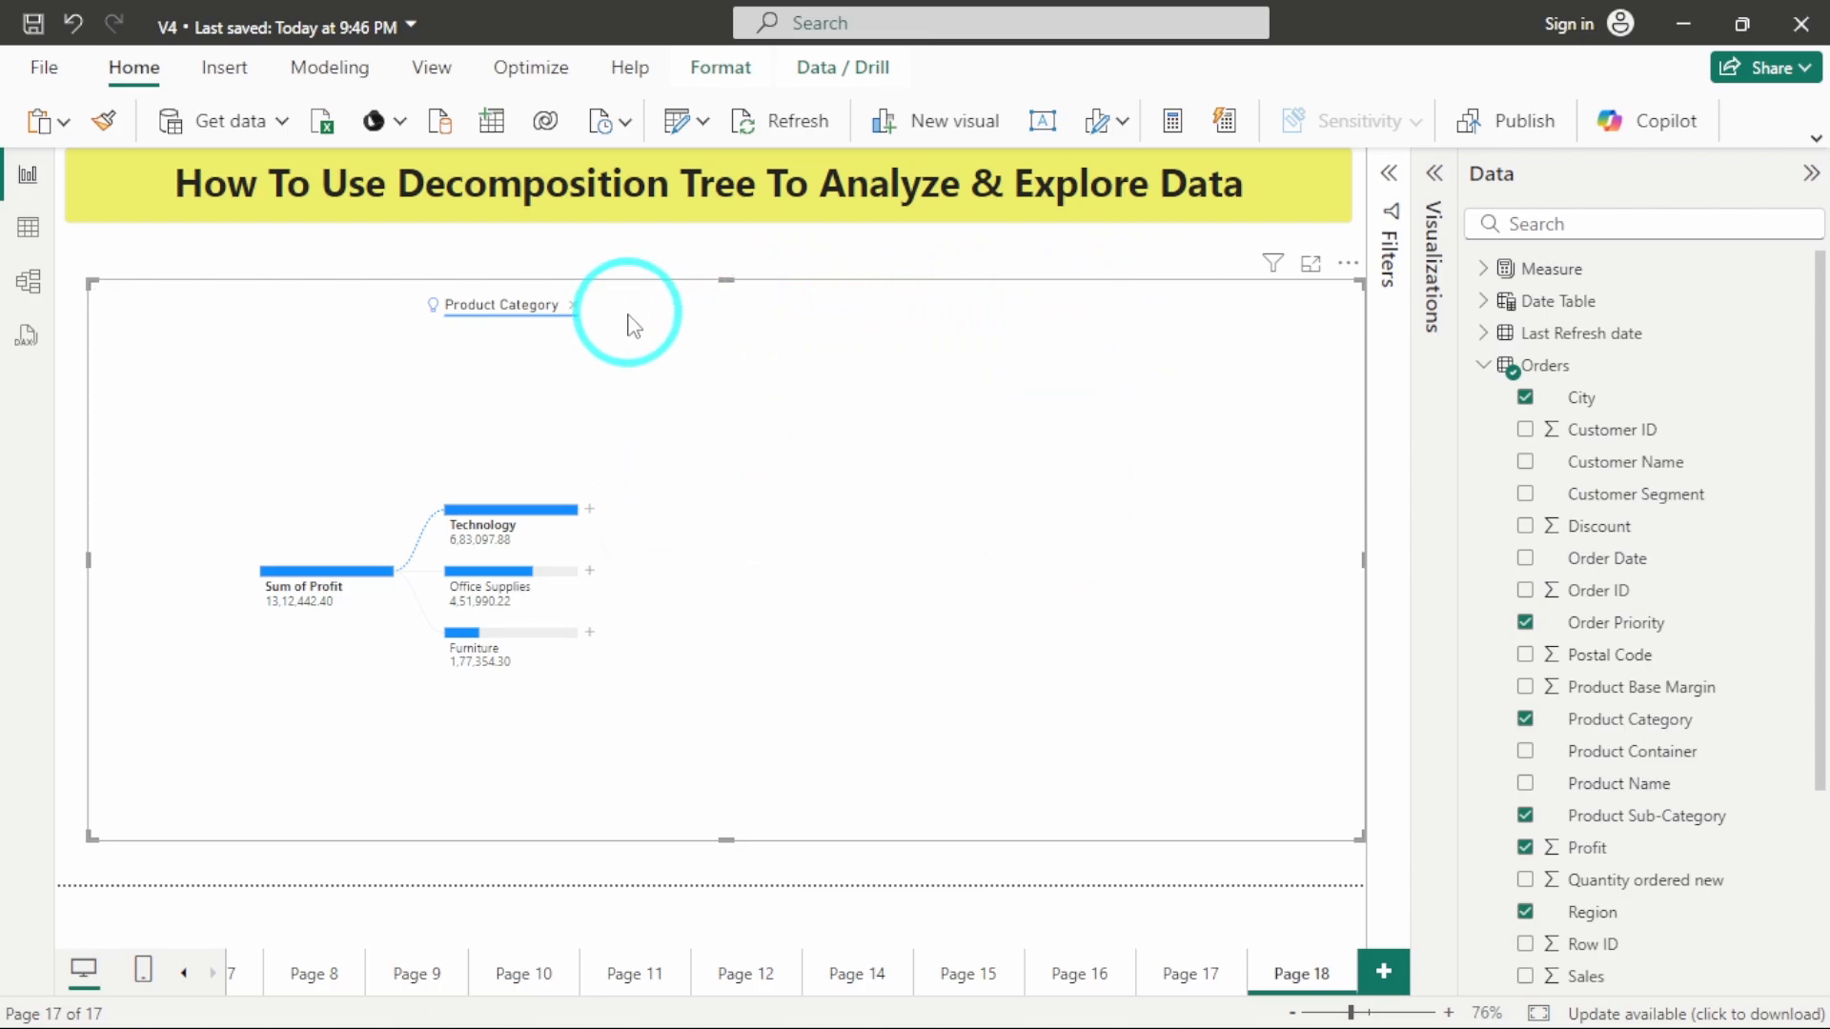
{"action": "left_click", "coordinate": [568, 305]}
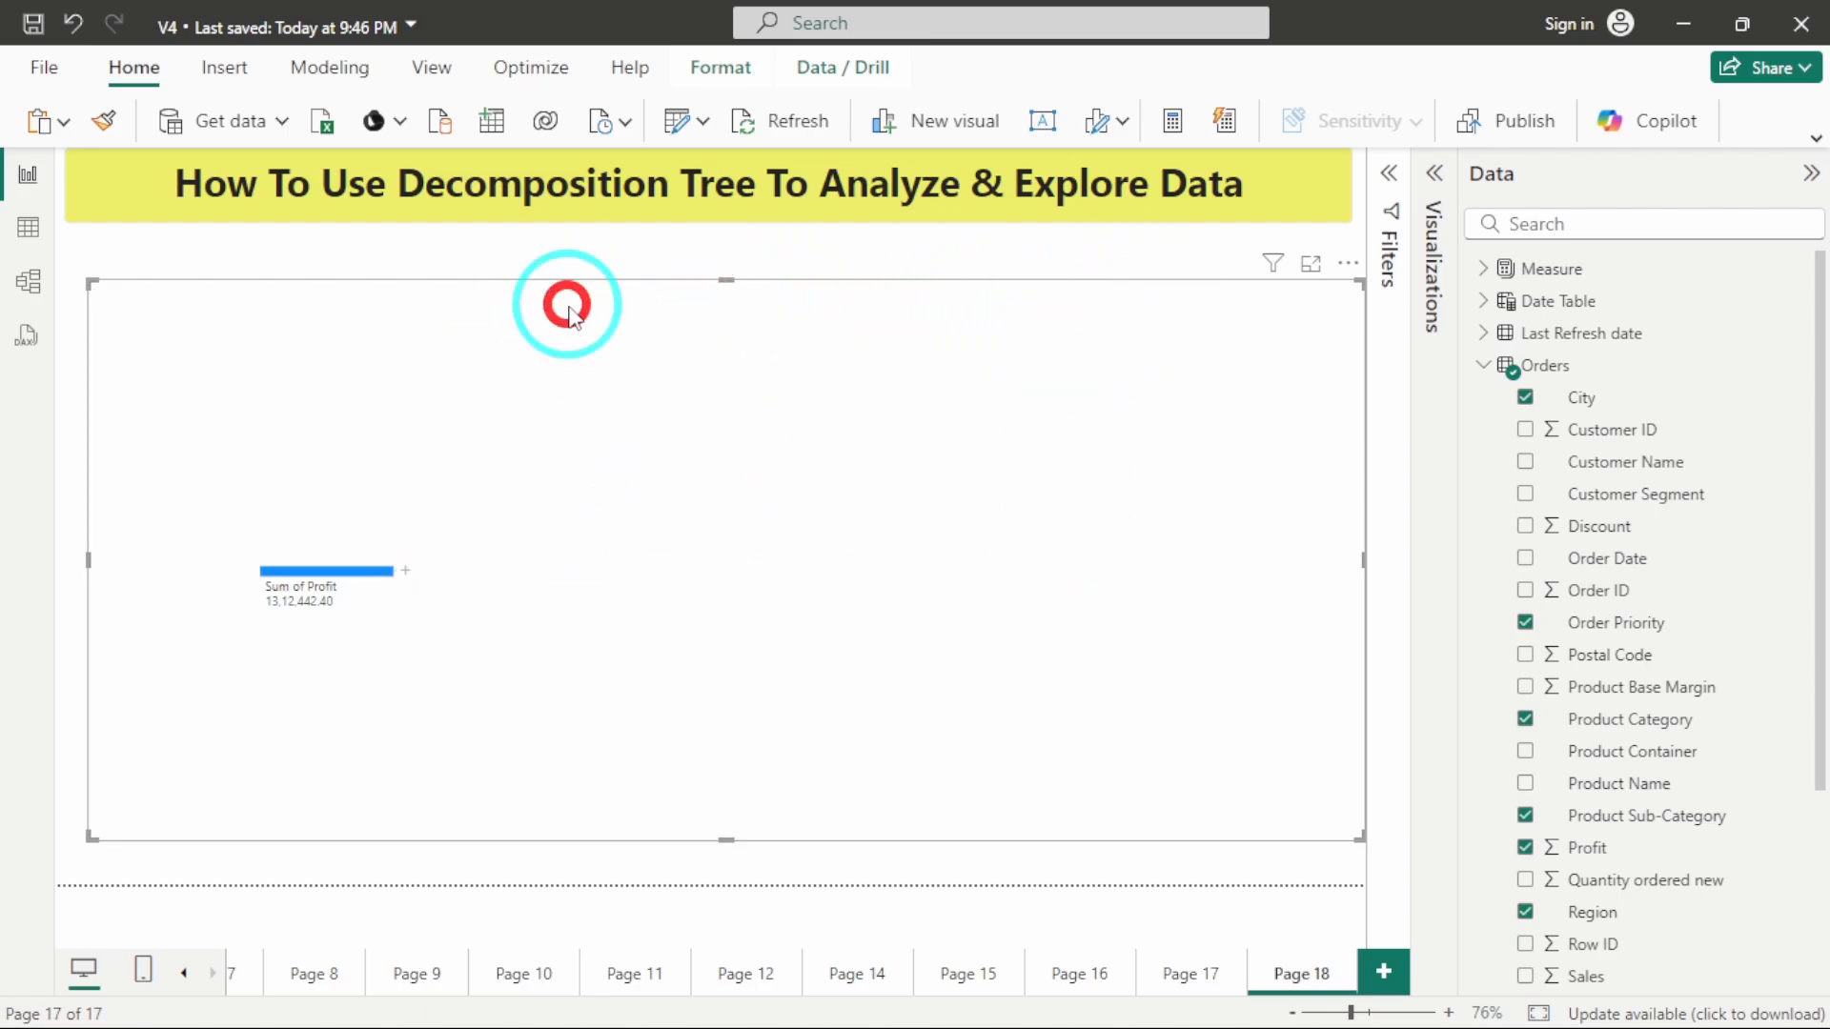
Split Sum of Profit using the Low value option, and continue with Low value splits on the Tables and Furniture nodes.
{"action": "left_click", "coordinate": [406, 575]}
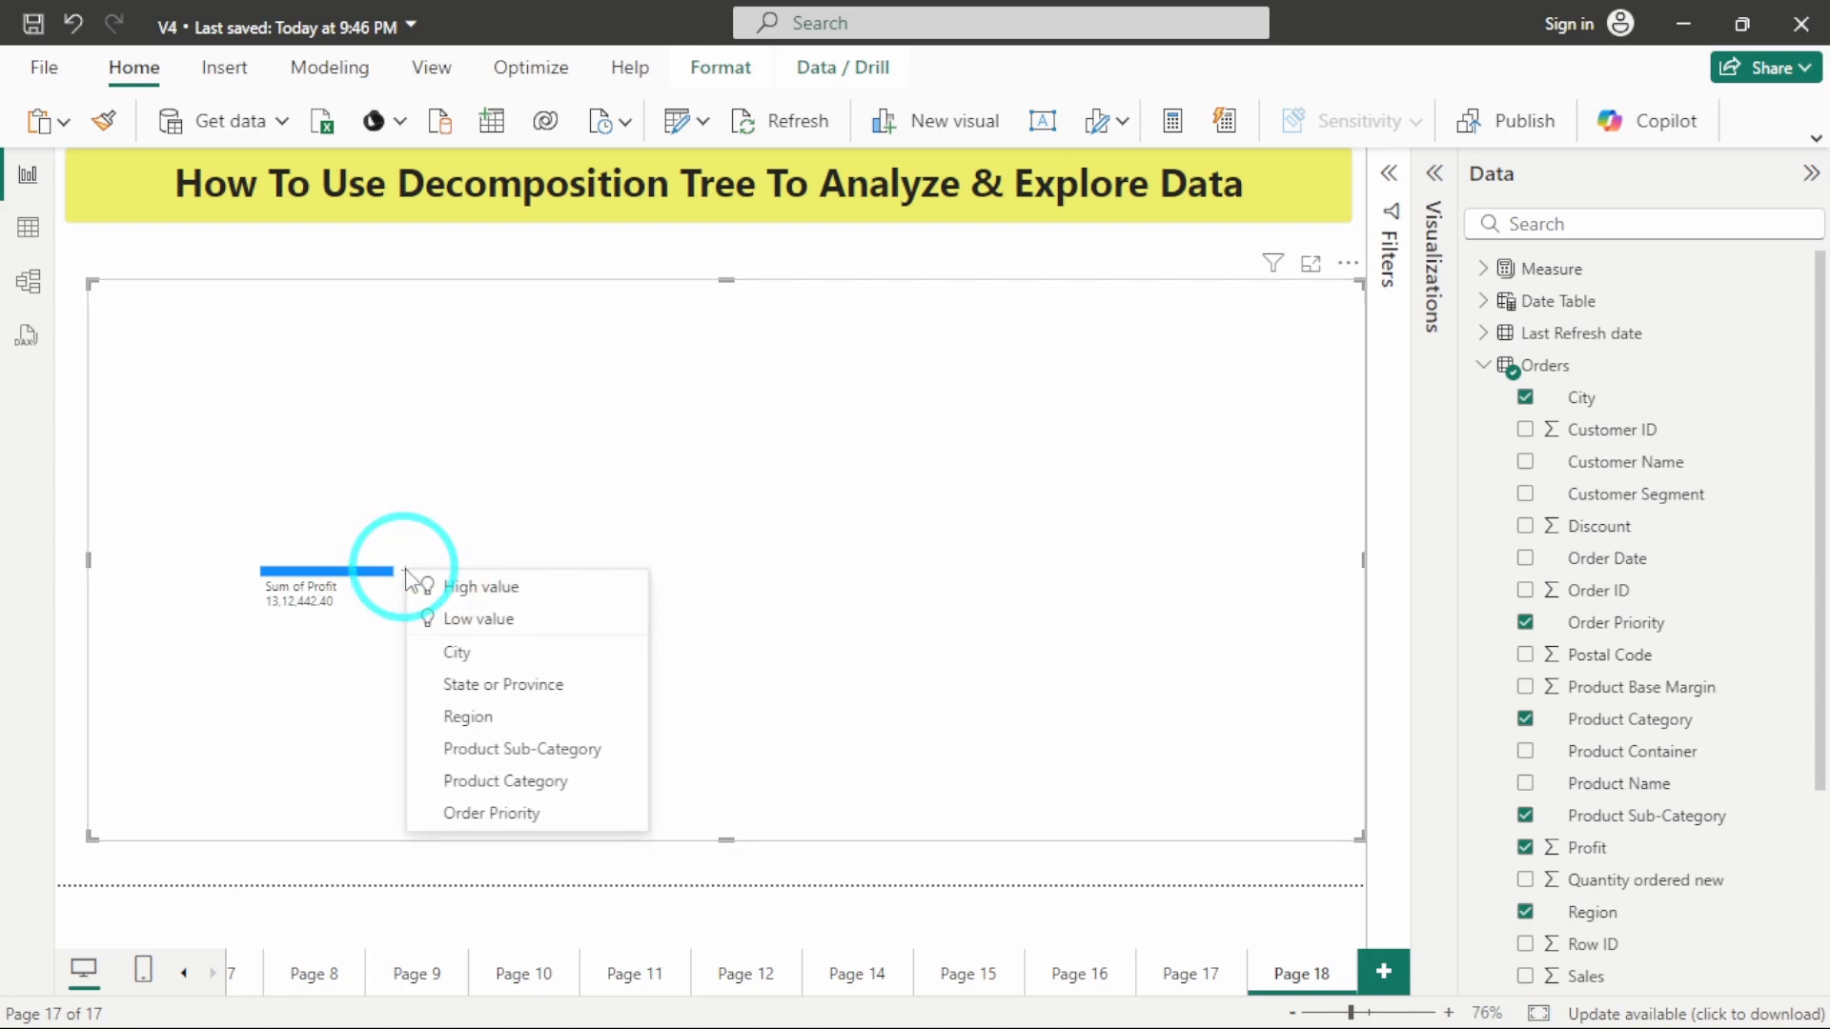
{"action": "left_click", "coordinate": [464, 621]}
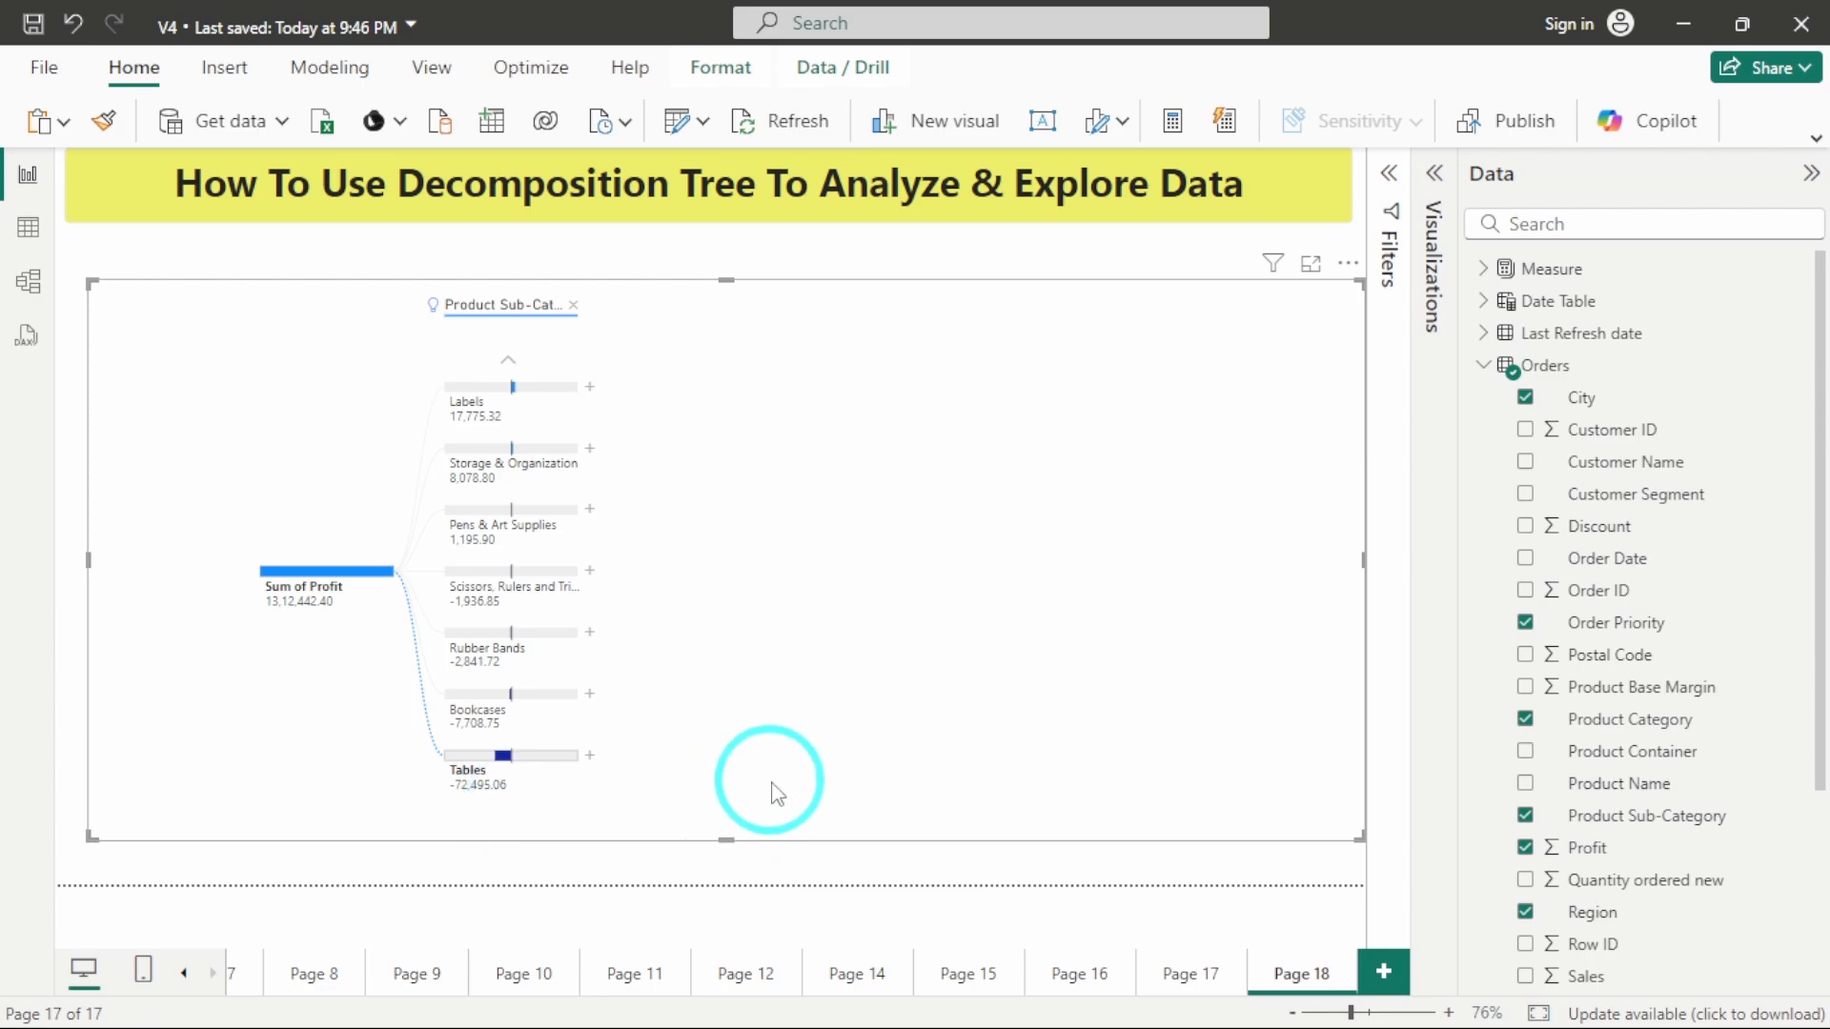
{"action": "left_click", "coordinate": [590, 762]}
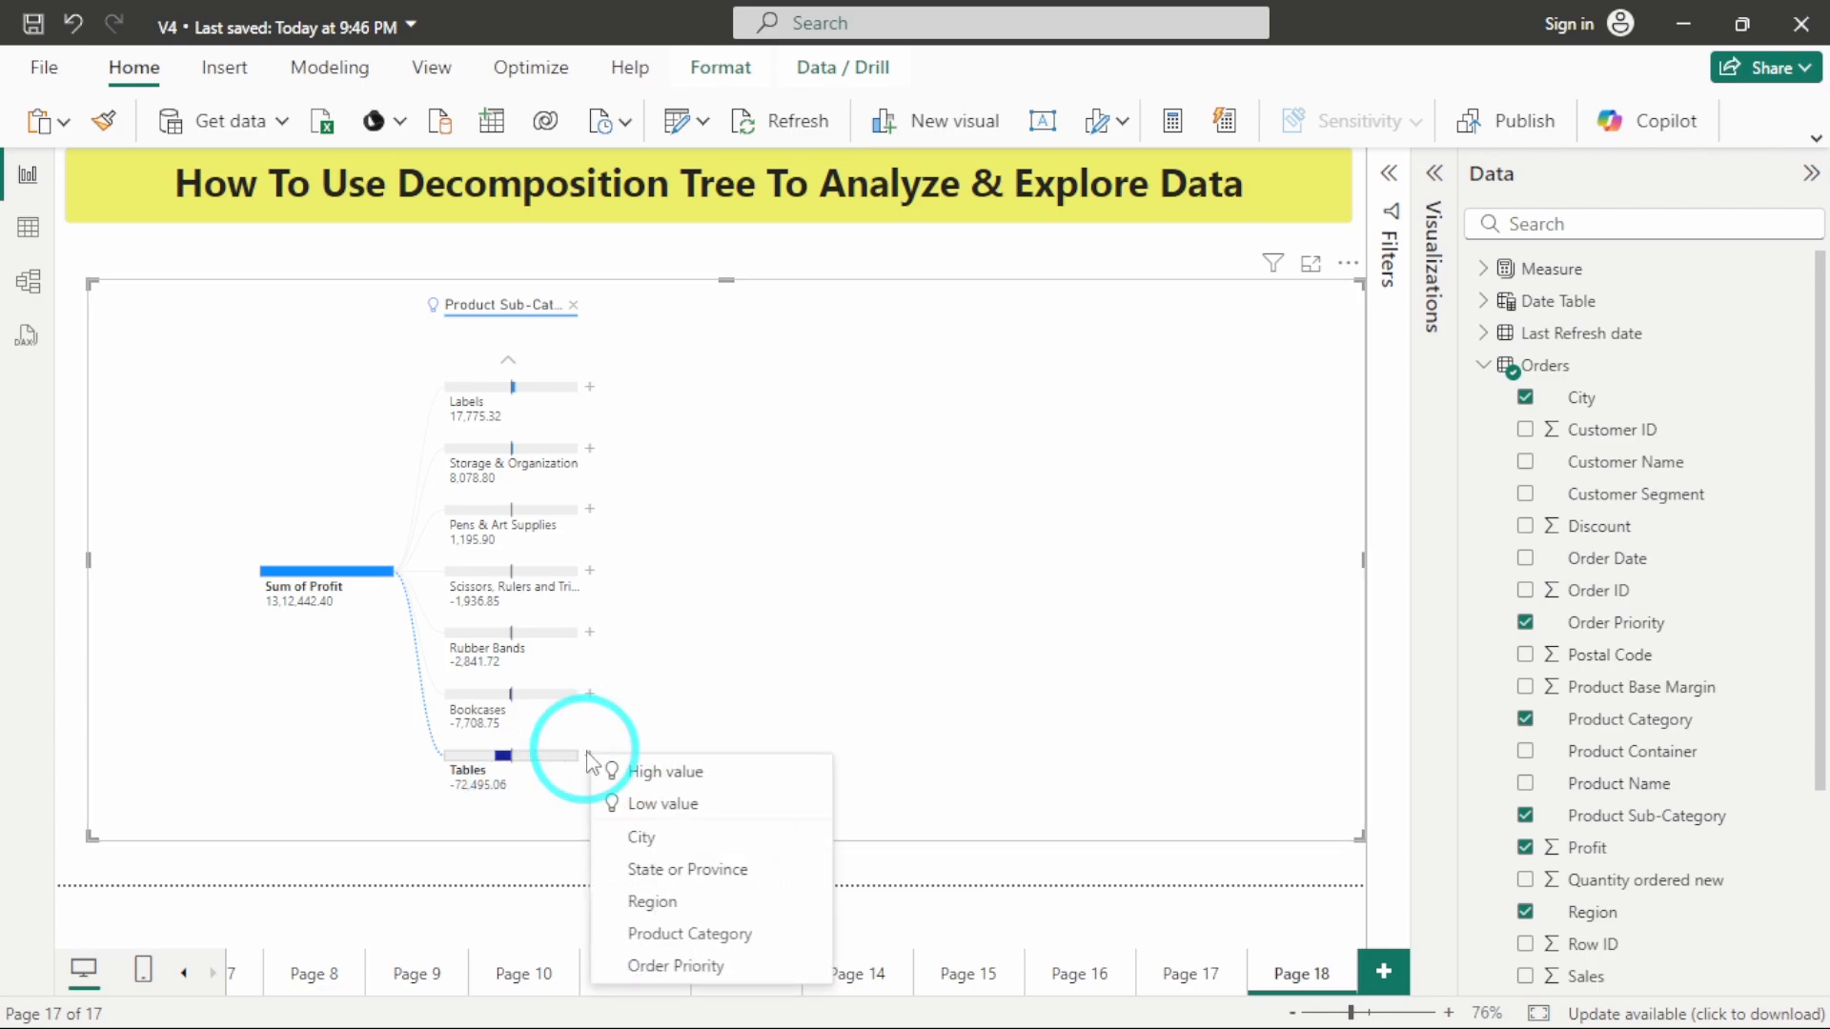
{"action": "left_click", "coordinate": [656, 811]}
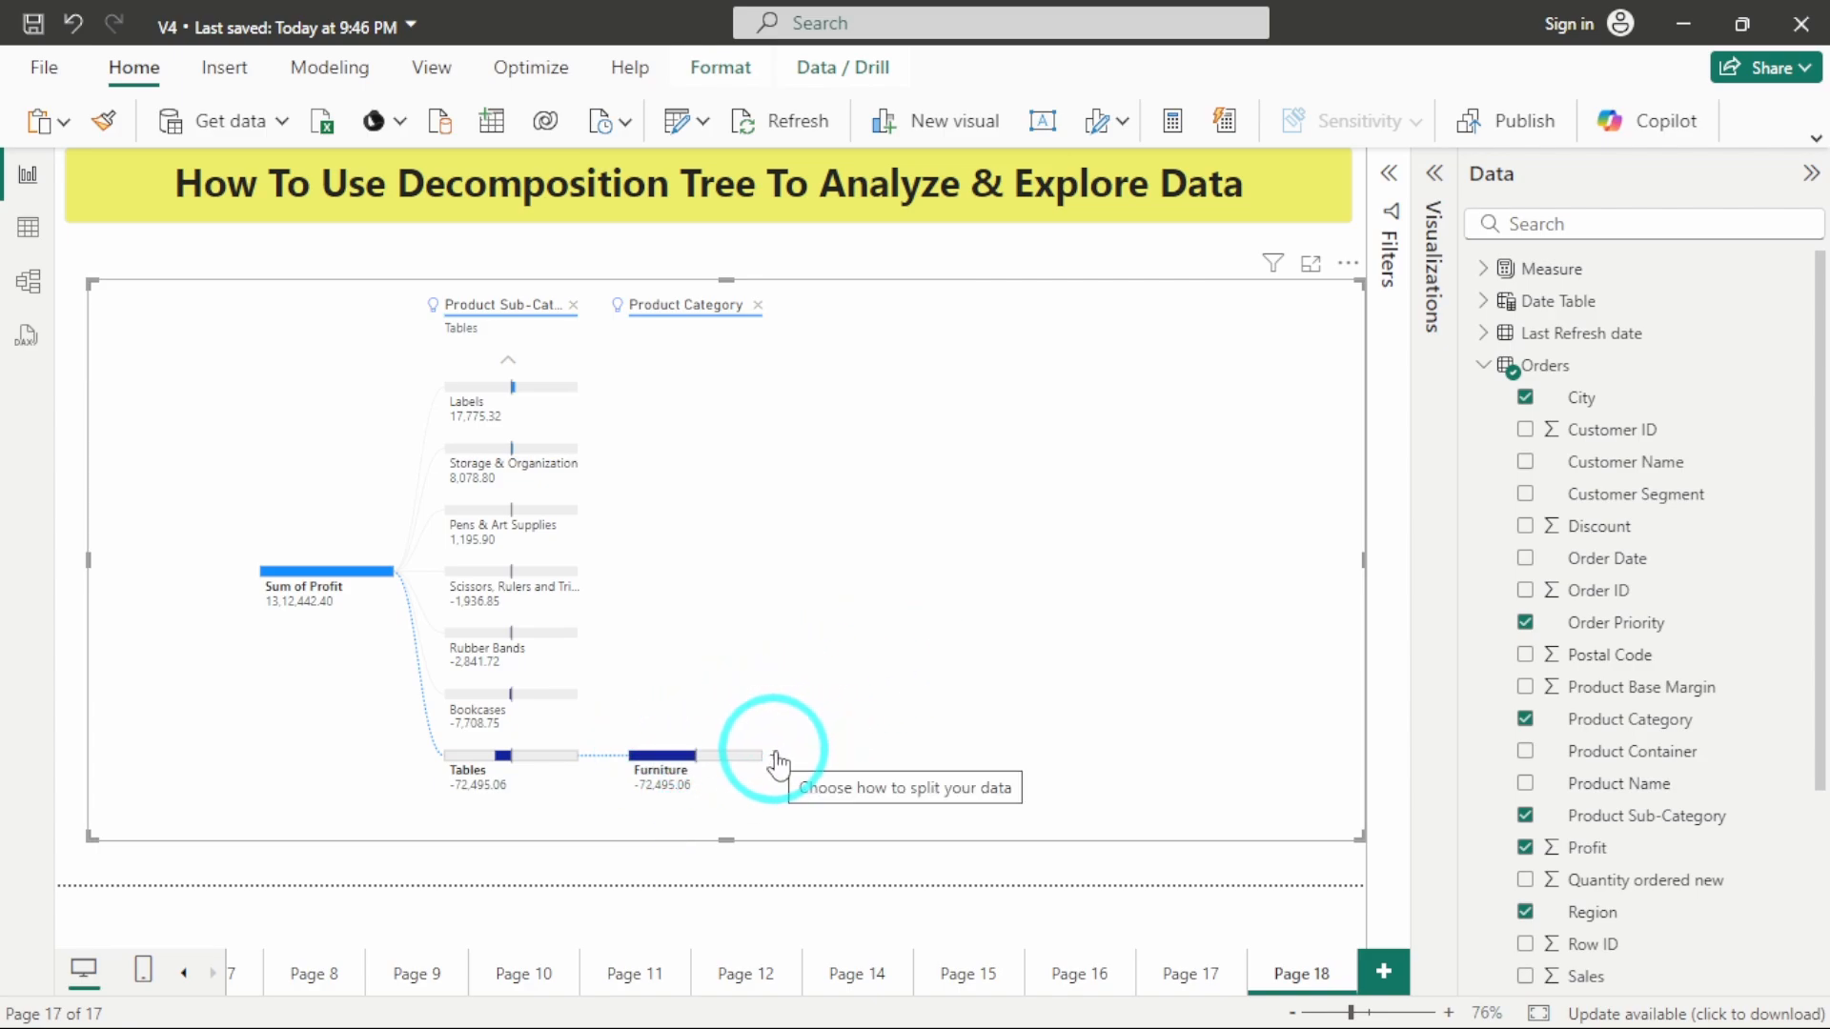
{"action": "left_click", "coordinate": [777, 761]}
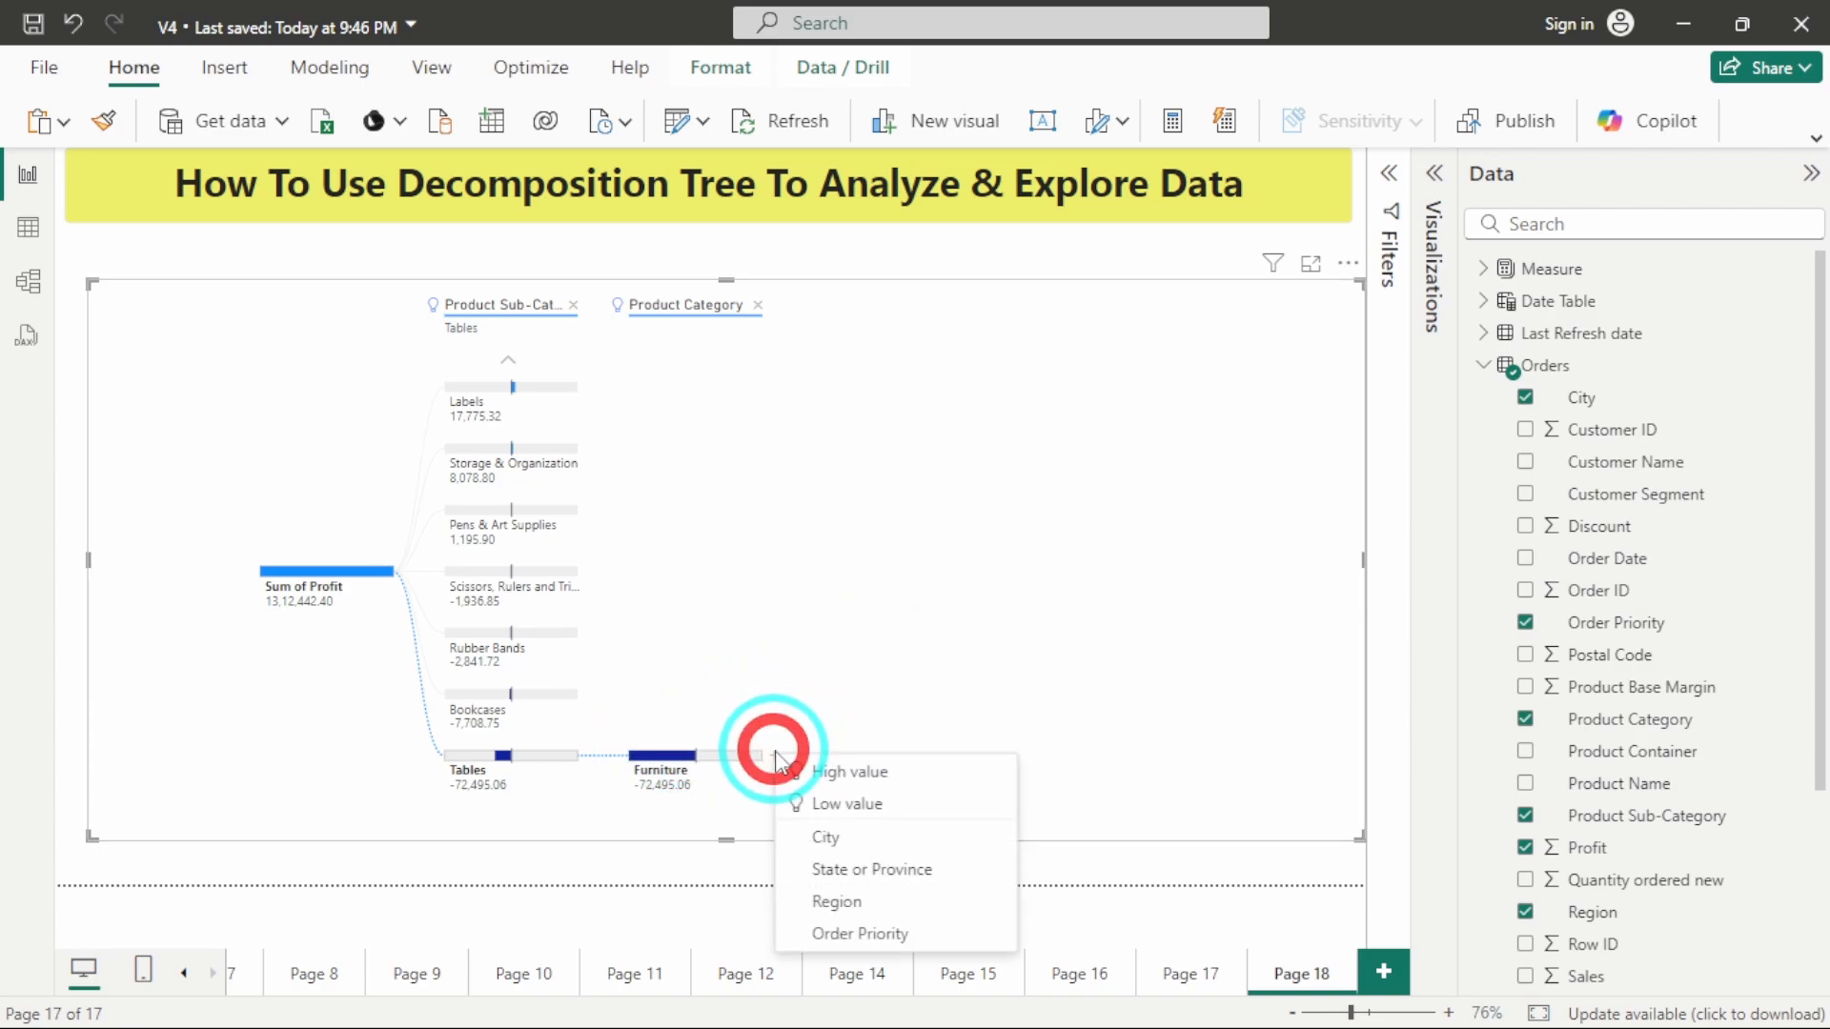
{"action": "left_click", "coordinate": [836, 805]}
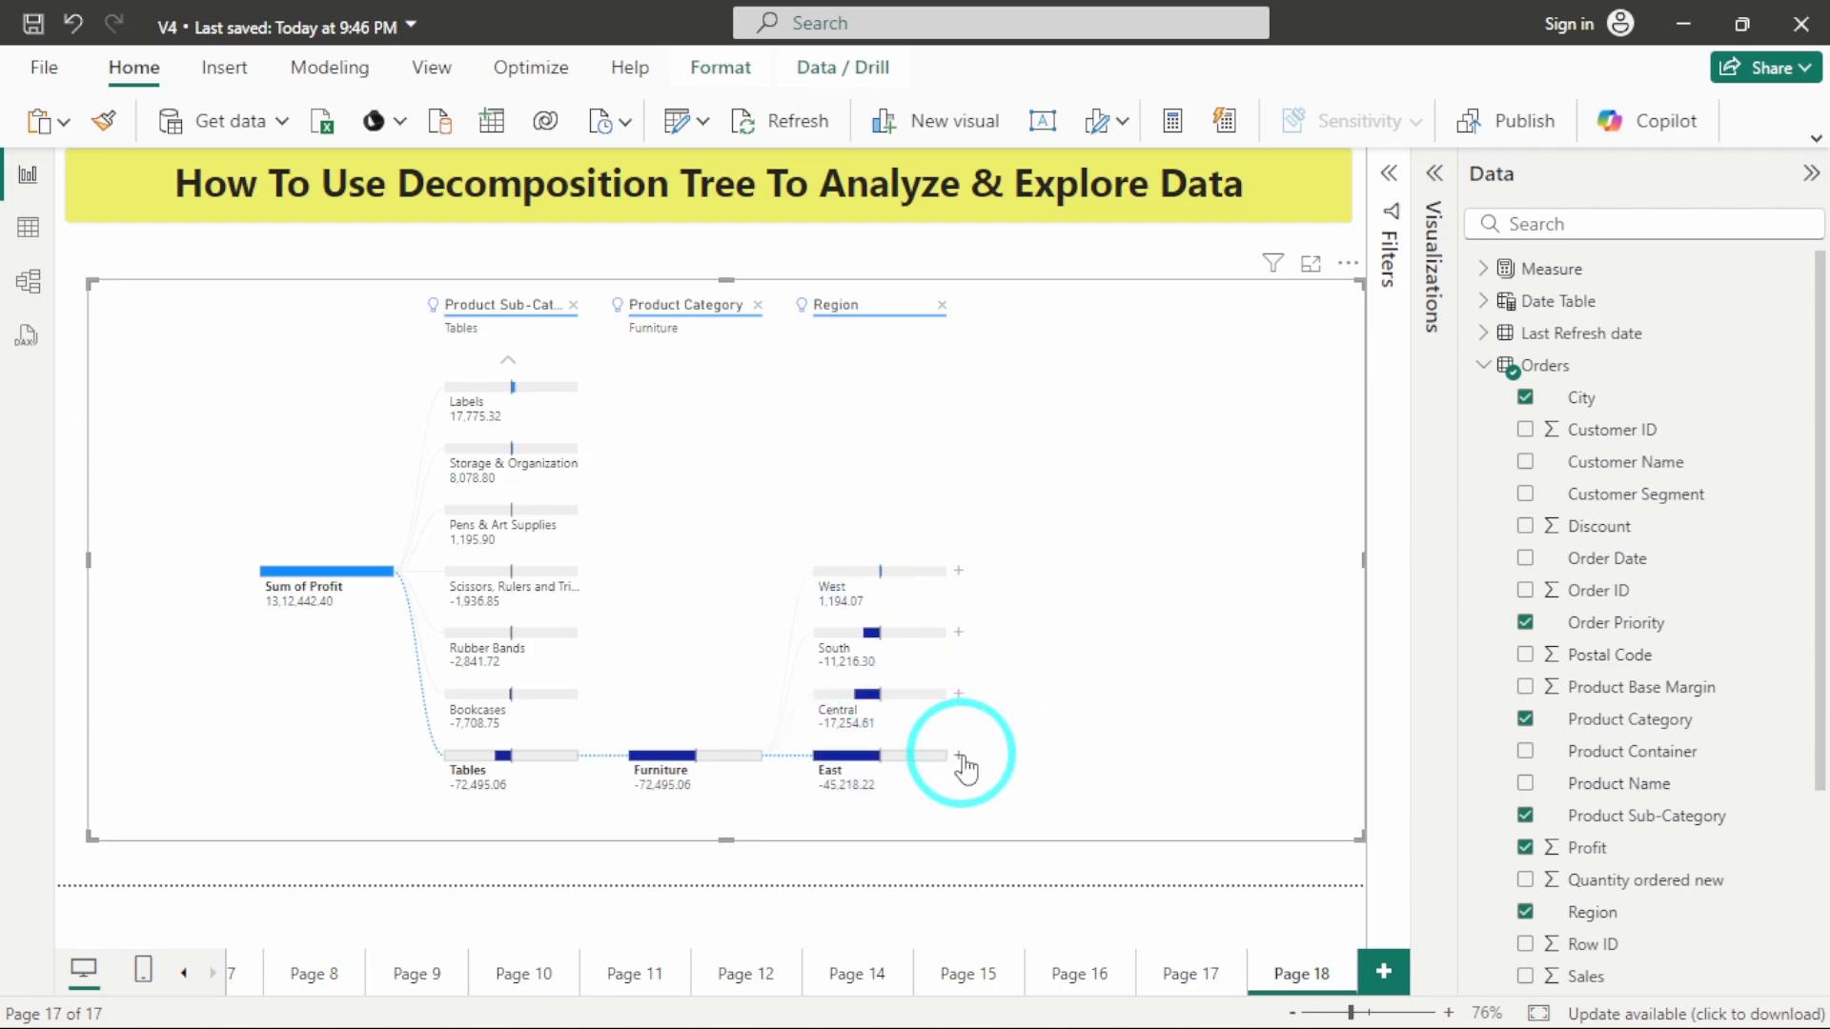
Extend the tree with Low value splits on the East region node and the Ohio node.
{"action": "left_click", "coordinate": [959, 757]}
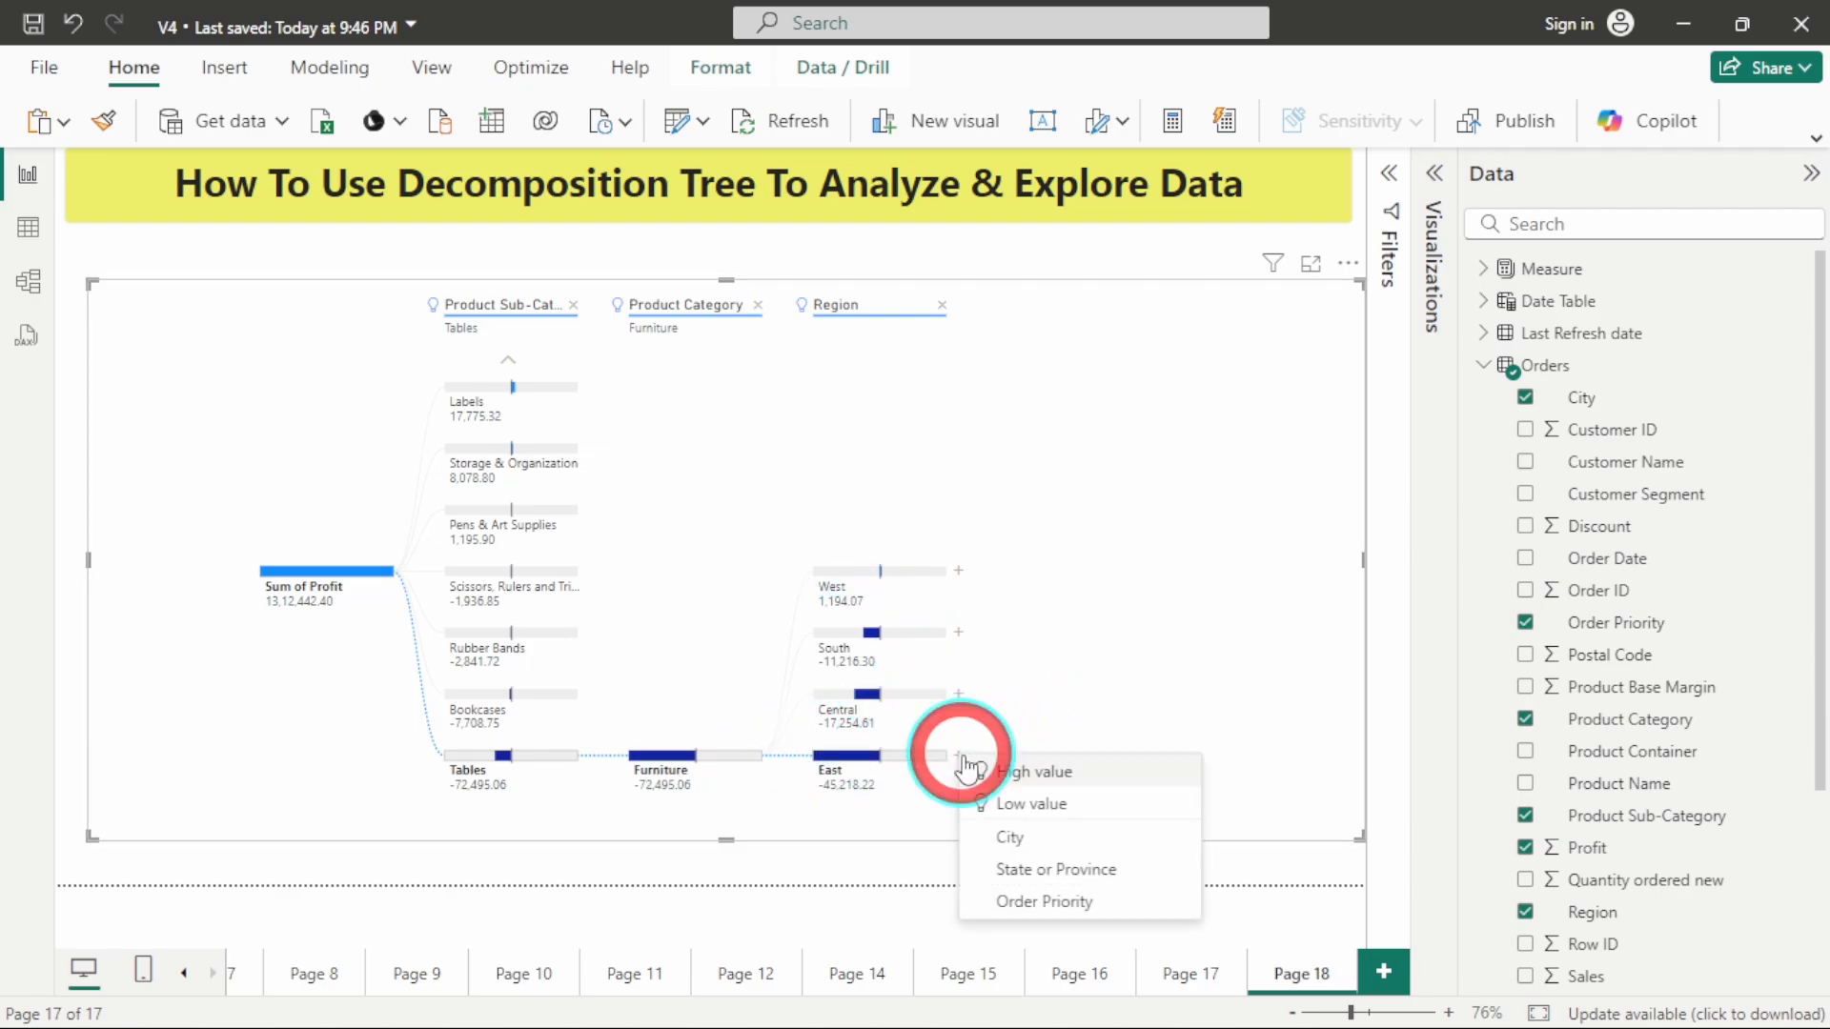
{"action": "left_click", "coordinate": [1054, 804]}
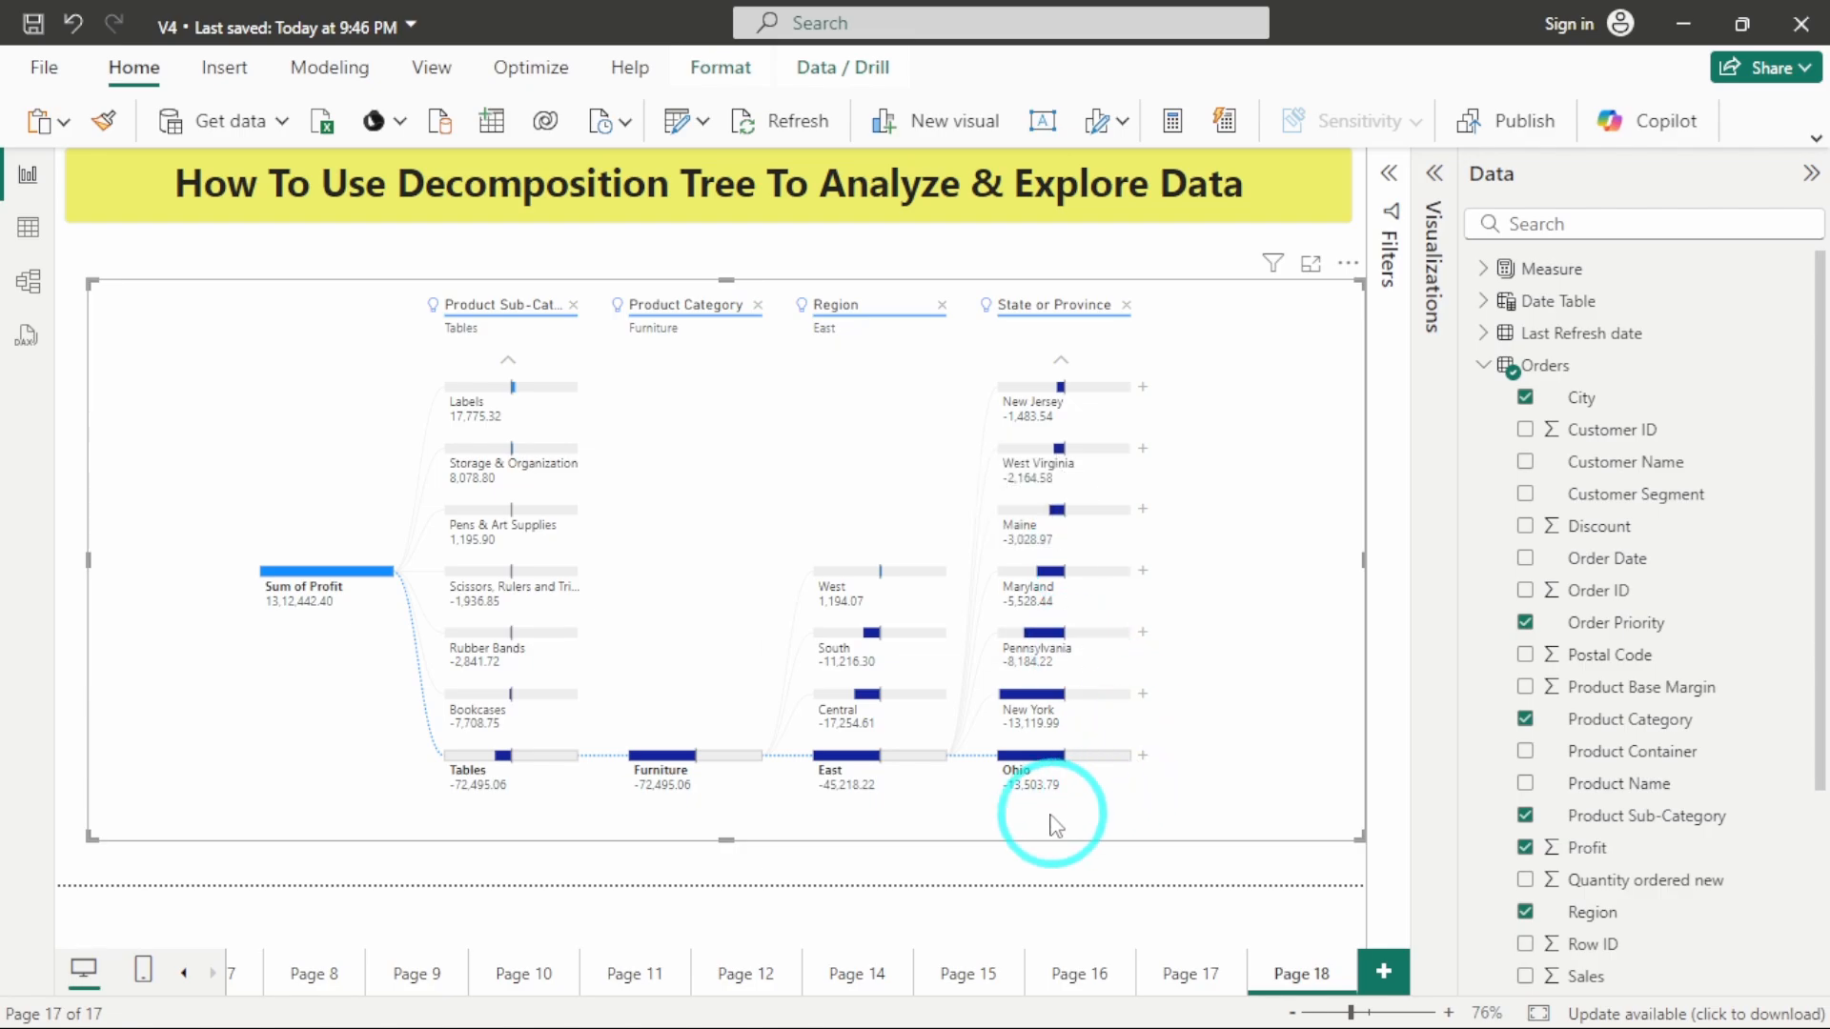
{"action": "left_click", "coordinate": [1143, 758]}
{"action": "left_click", "coordinate": [1203, 808]}
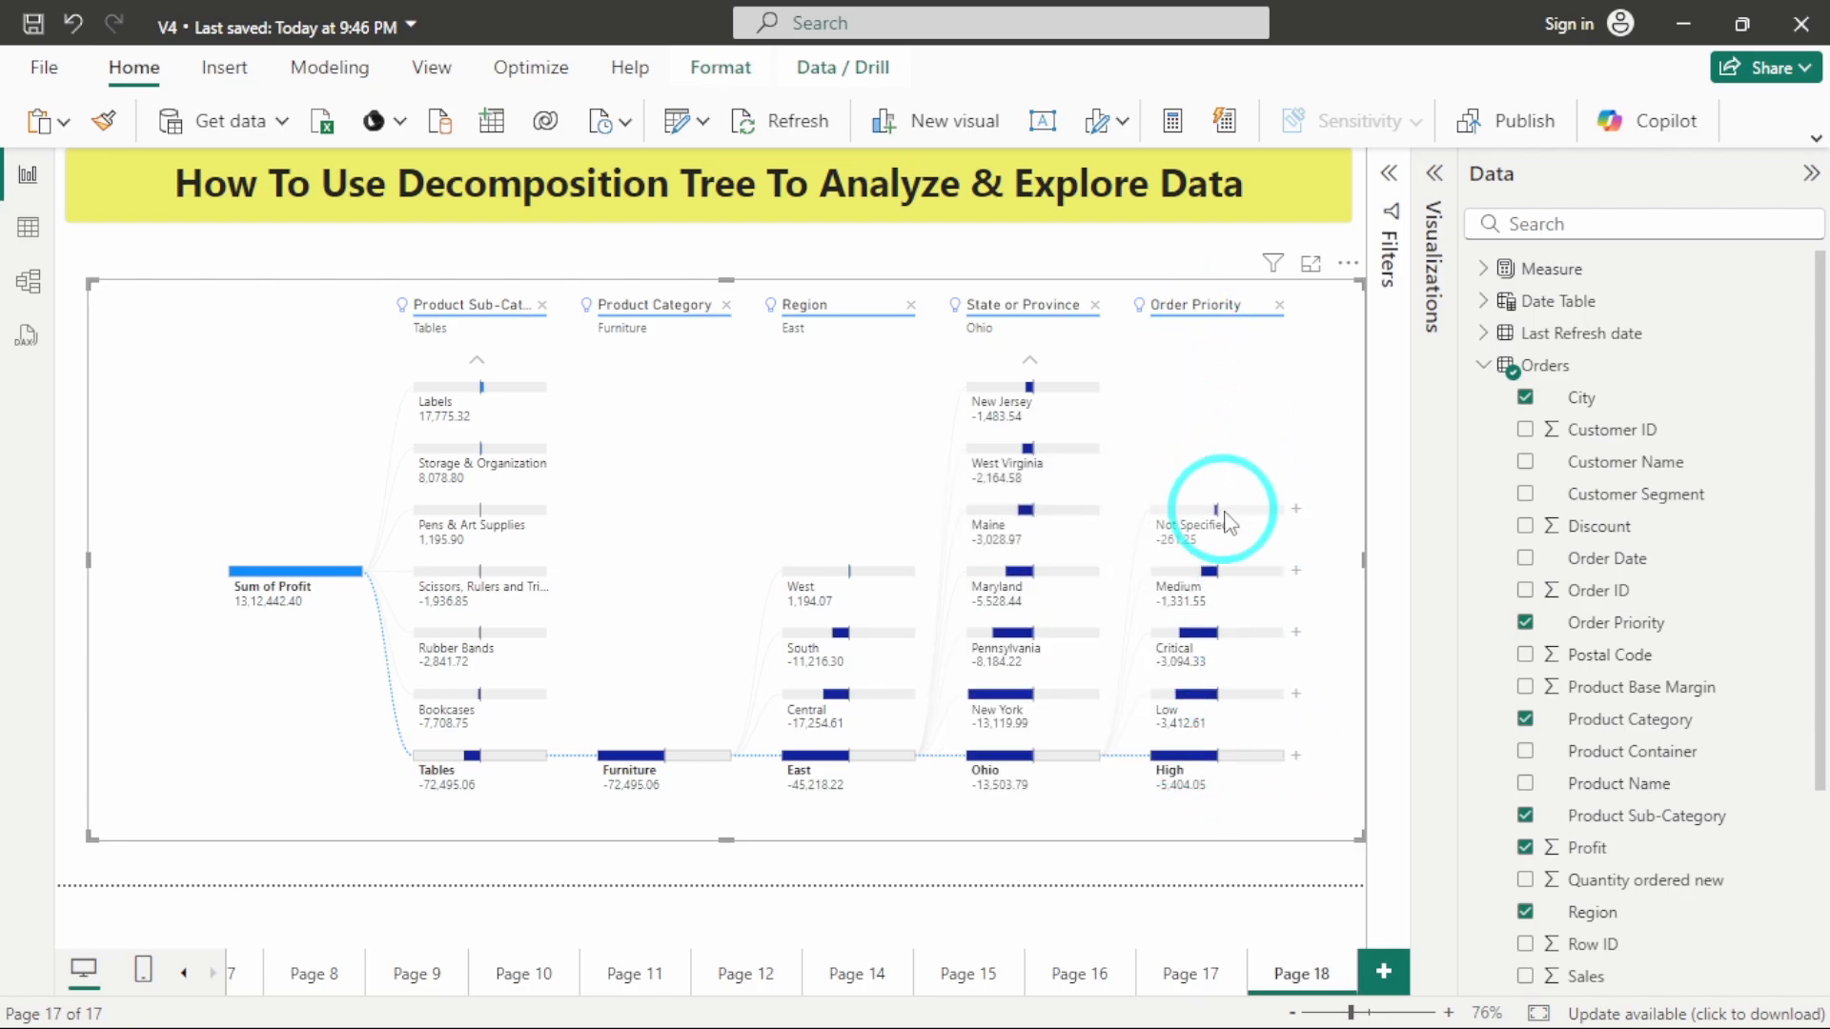
Switch the tree's path to the Scissors, Rulers and Trimmers sub-category and expand its High order priority node.
{"action": "mouse_move", "coordinate": [1229, 523]}
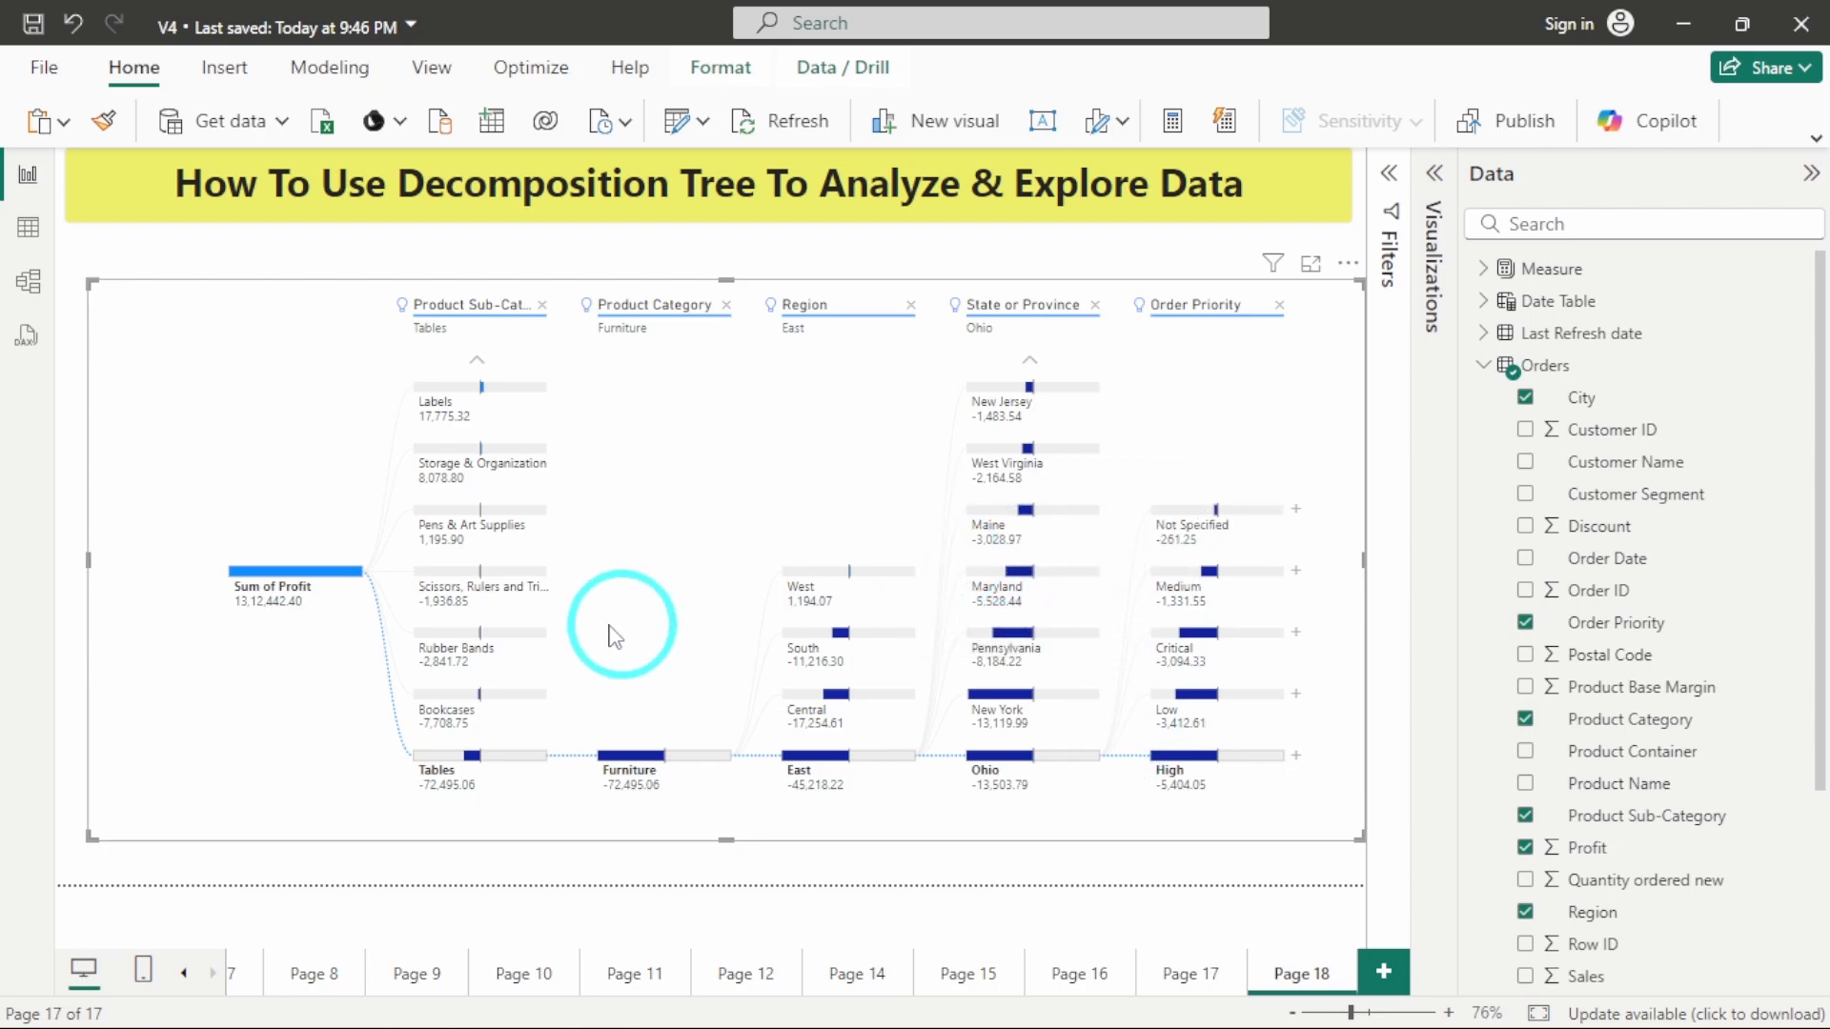
{"action": "left_click", "coordinate": [483, 576]}
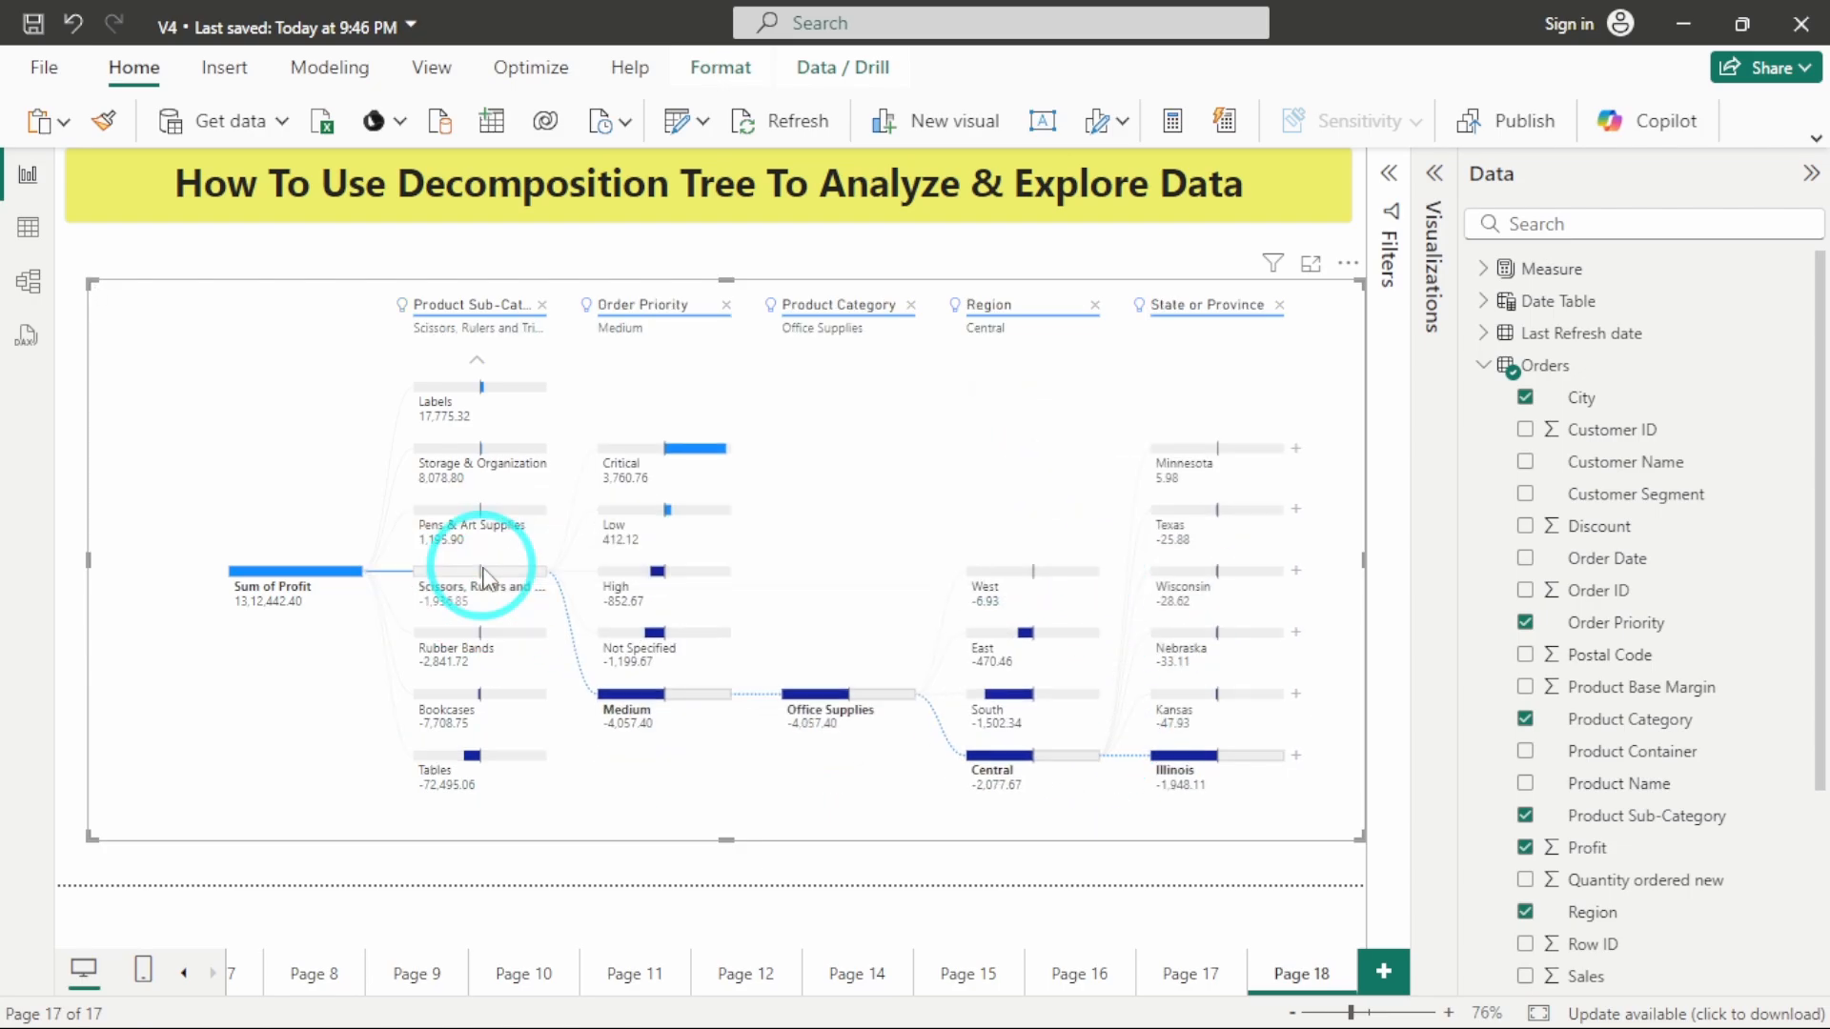
{"action": "mouse_move", "coordinate": [499, 534]}
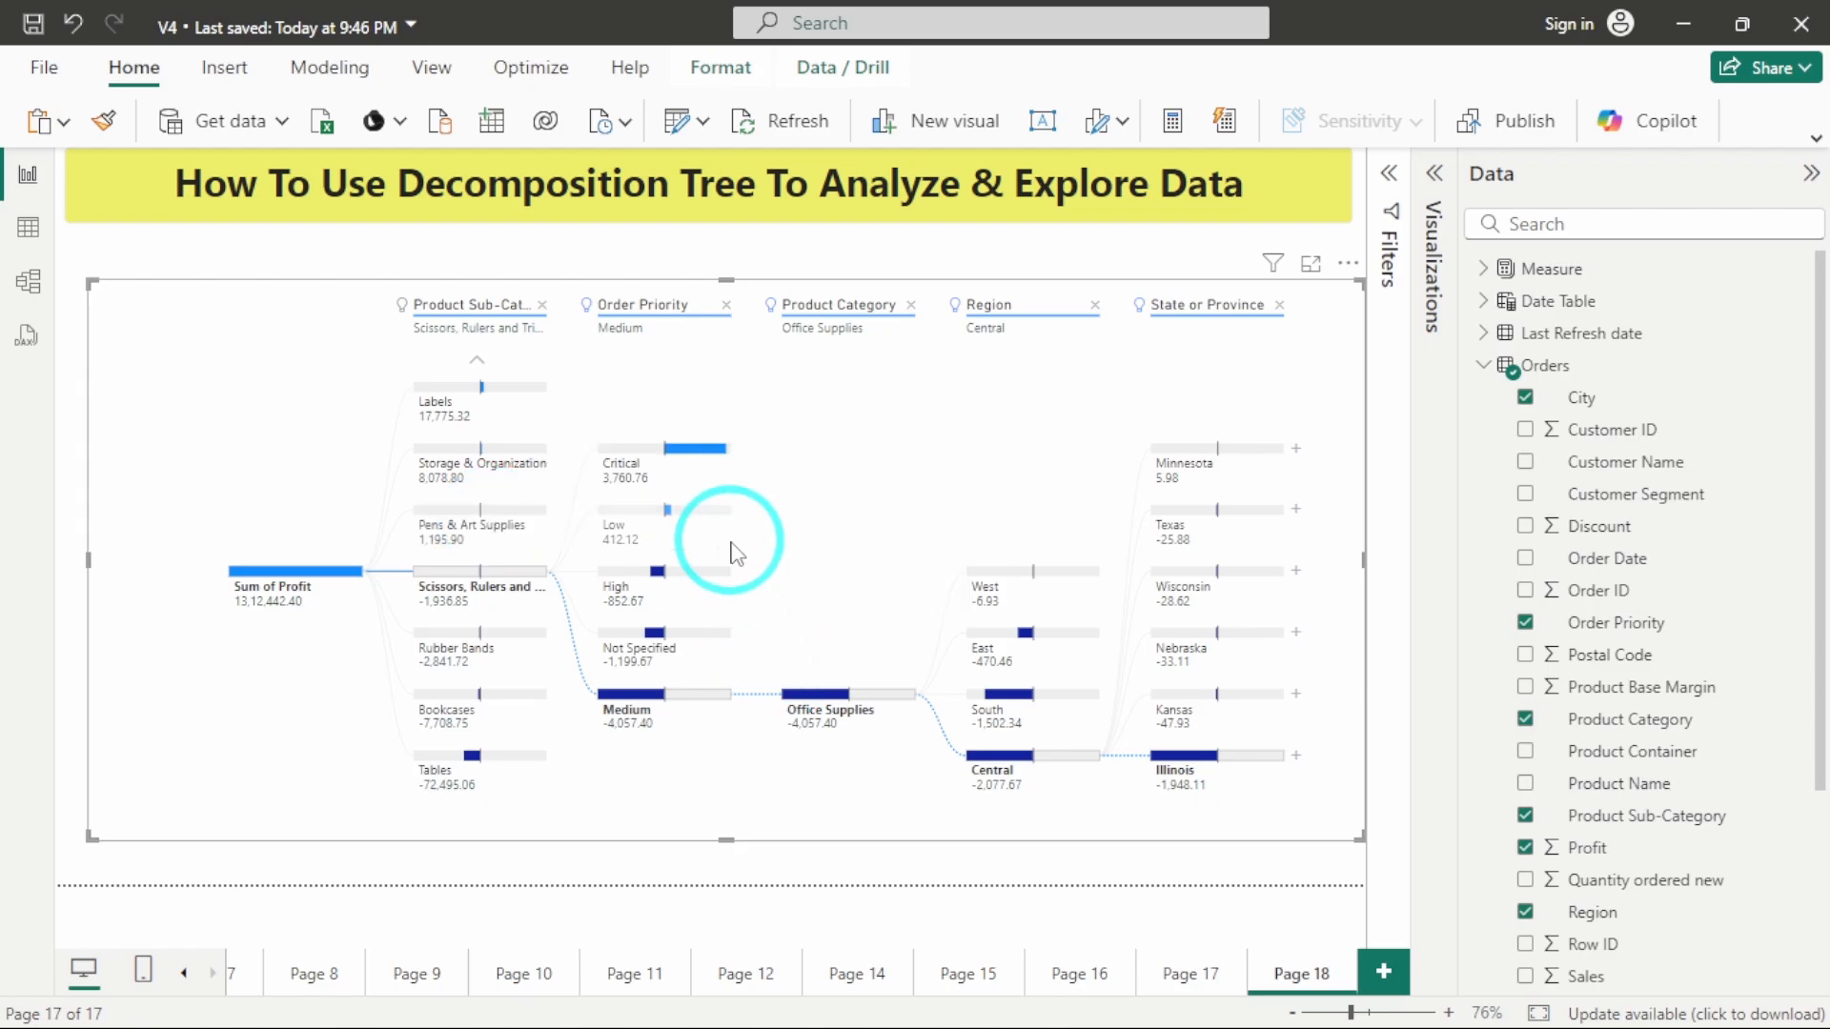
{"action": "left_click", "coordinate": [703, 574]}
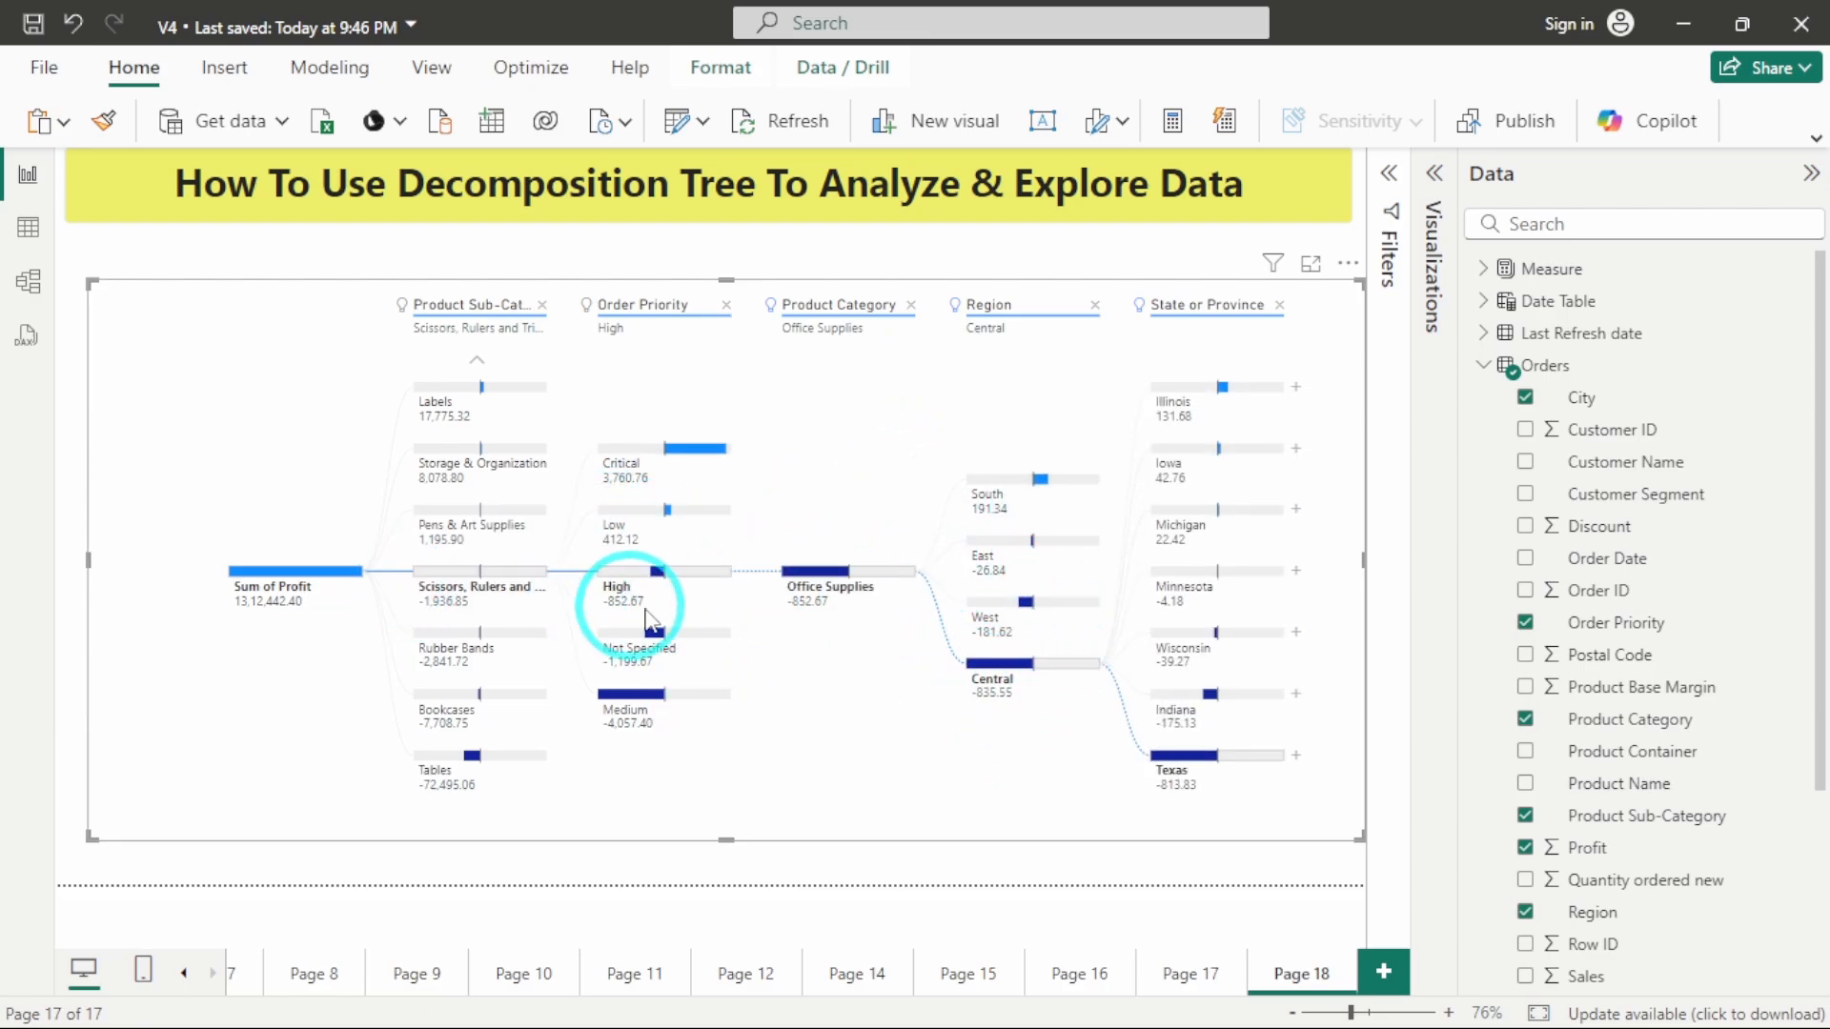
{"action": "left_click", "coordinate": [510, 586]}
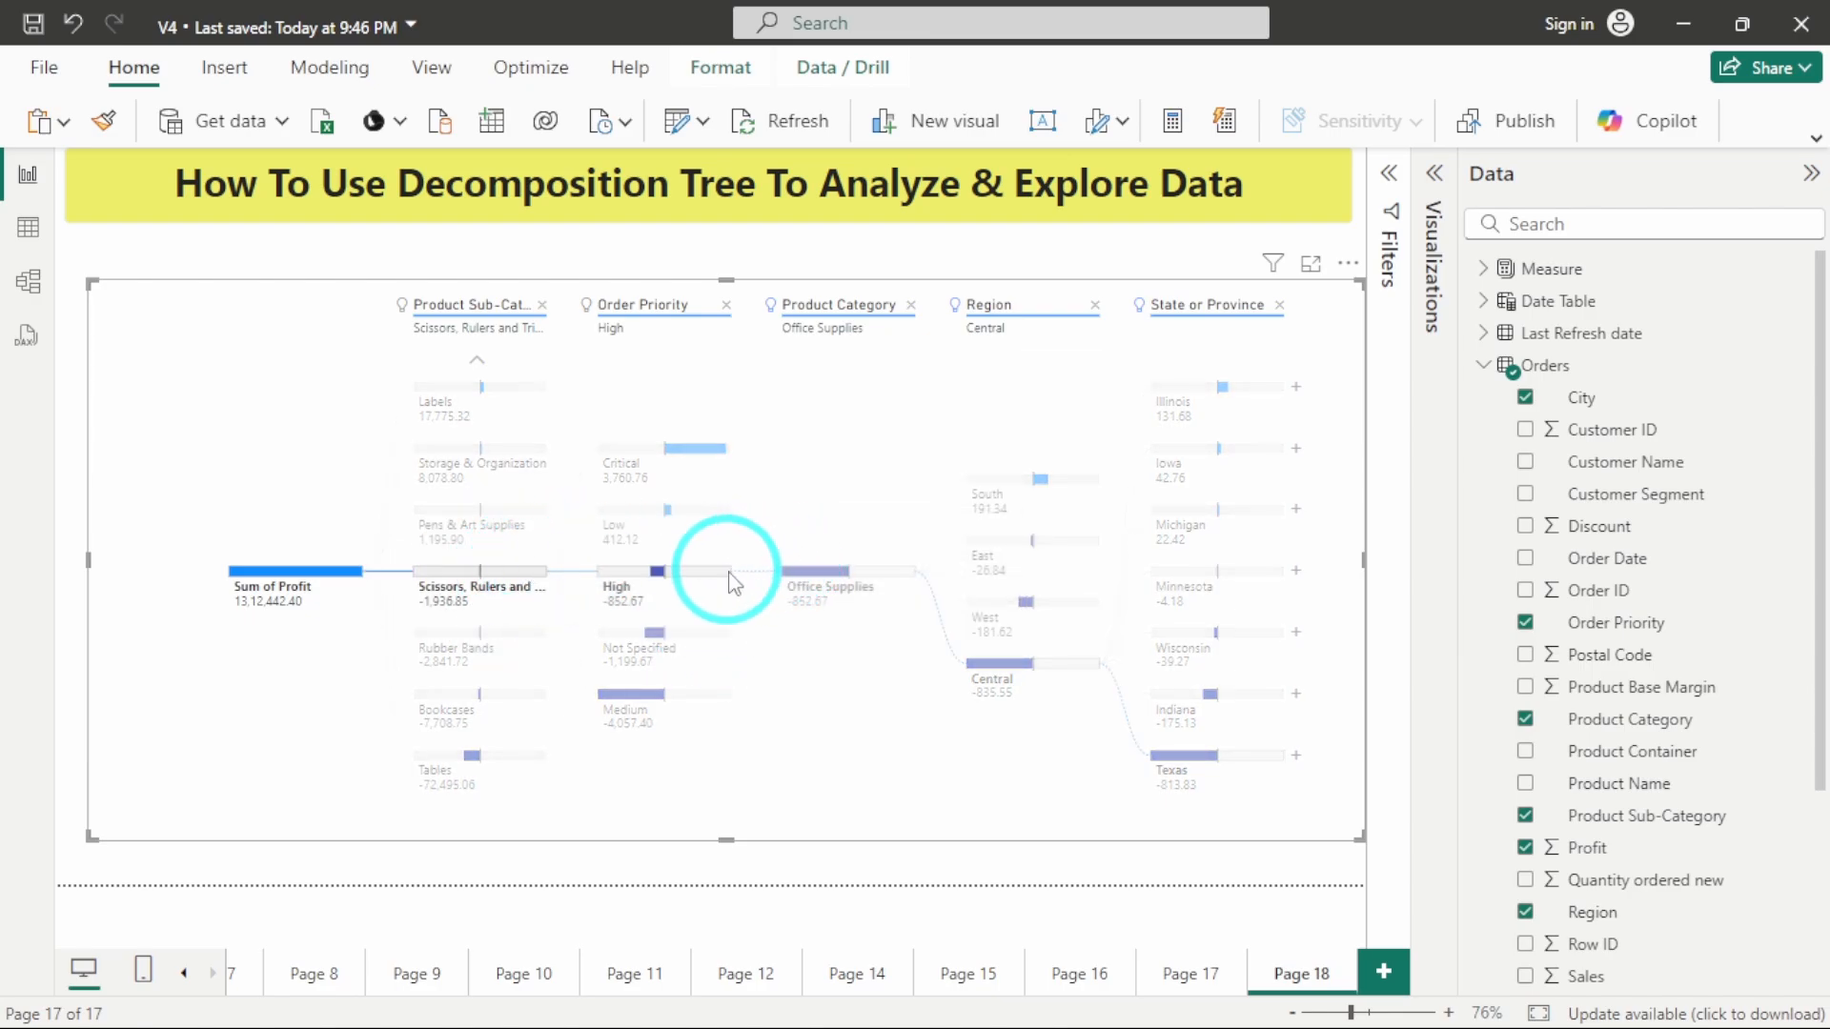
{"action": "mouse_move", "coordinate": [732, 579]}
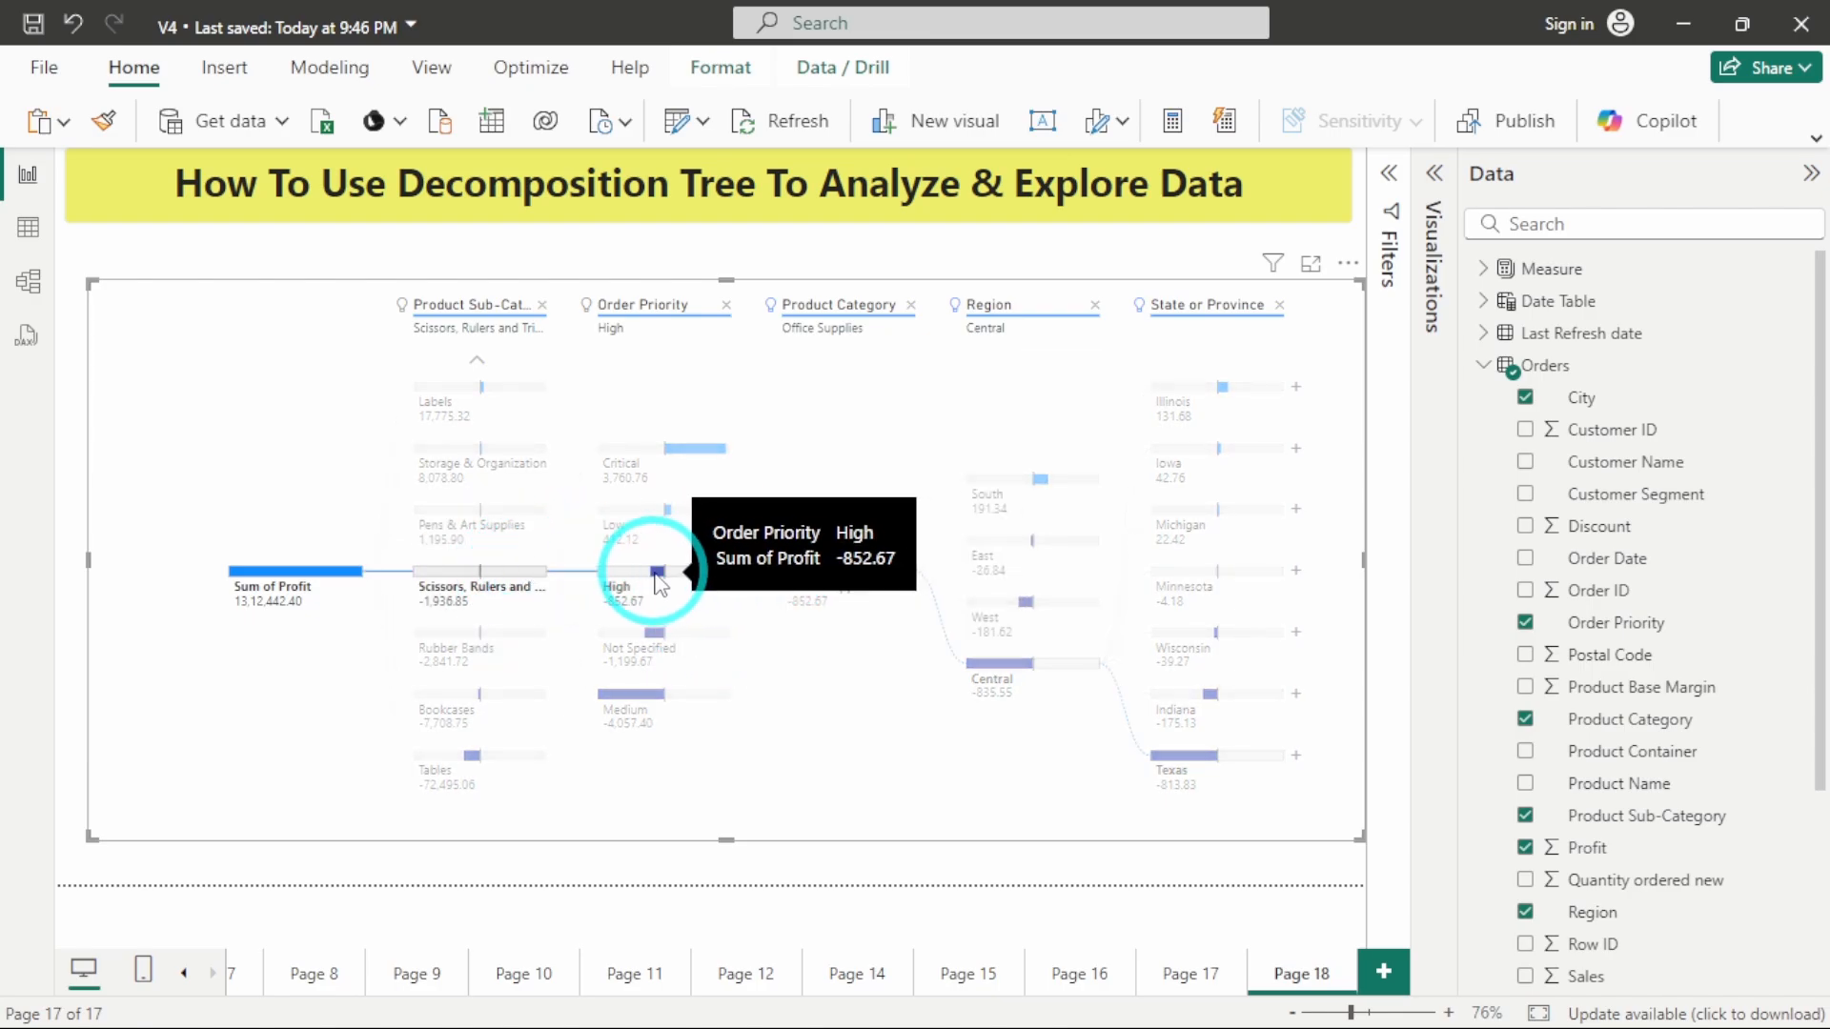
{"action": "left_click", "coordinate": [729, 574]}
{"action": "left_click", "coordinate": [774, 586]}
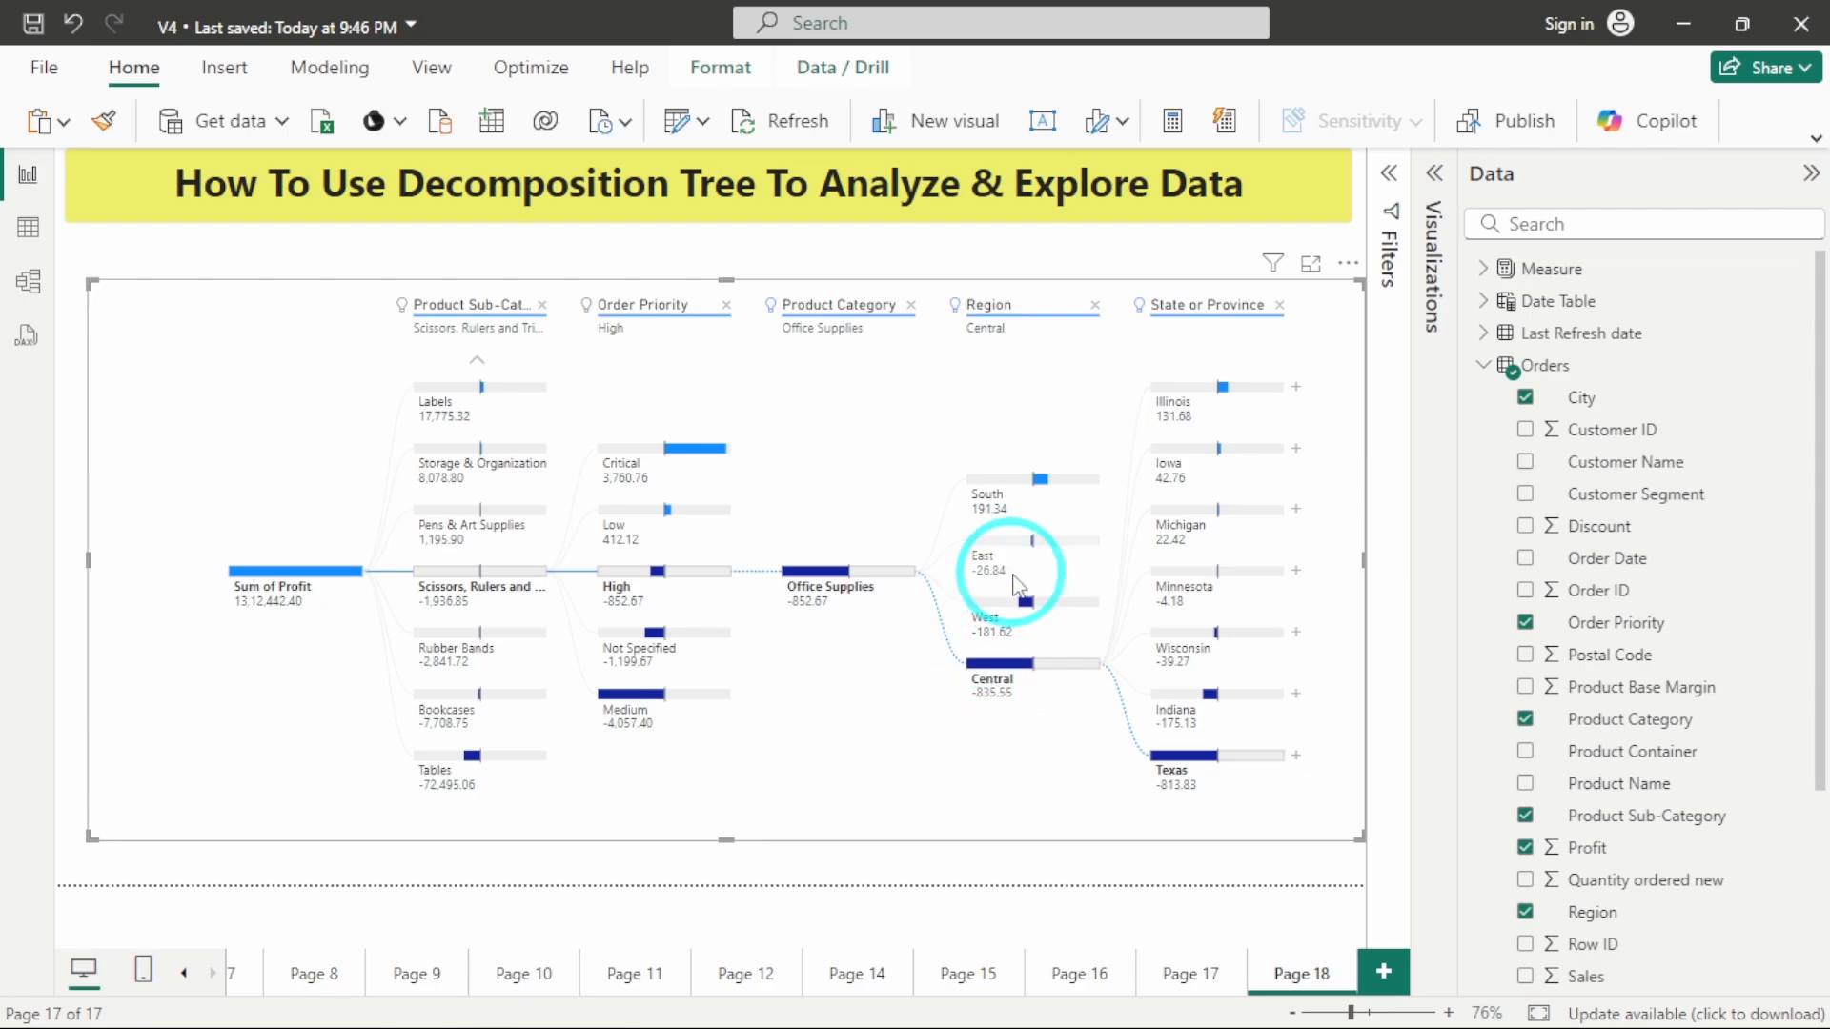
Explore the West and South region branches under Office Supplies, and switch the Order Priority path to Critical.
{"action": "left_click", "coordinate": [1013, 610]}
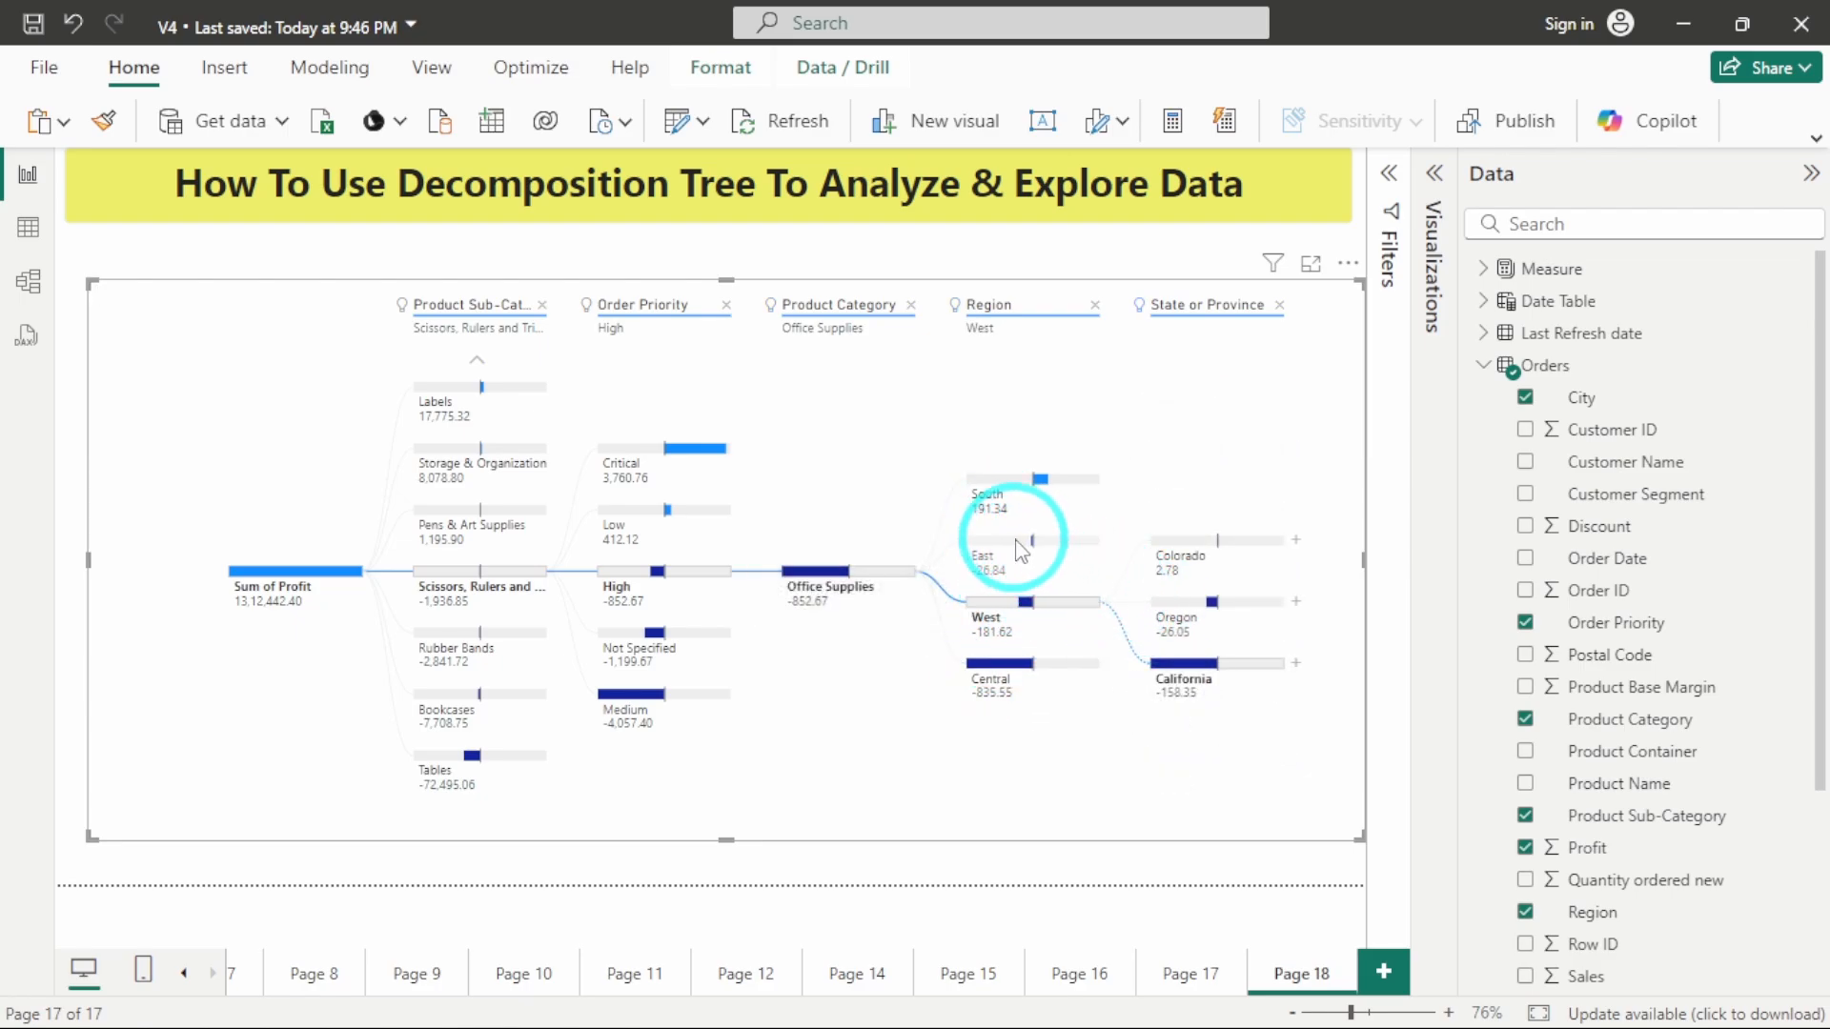
{"action": "left_click", "coordinate": [1013, 490]}
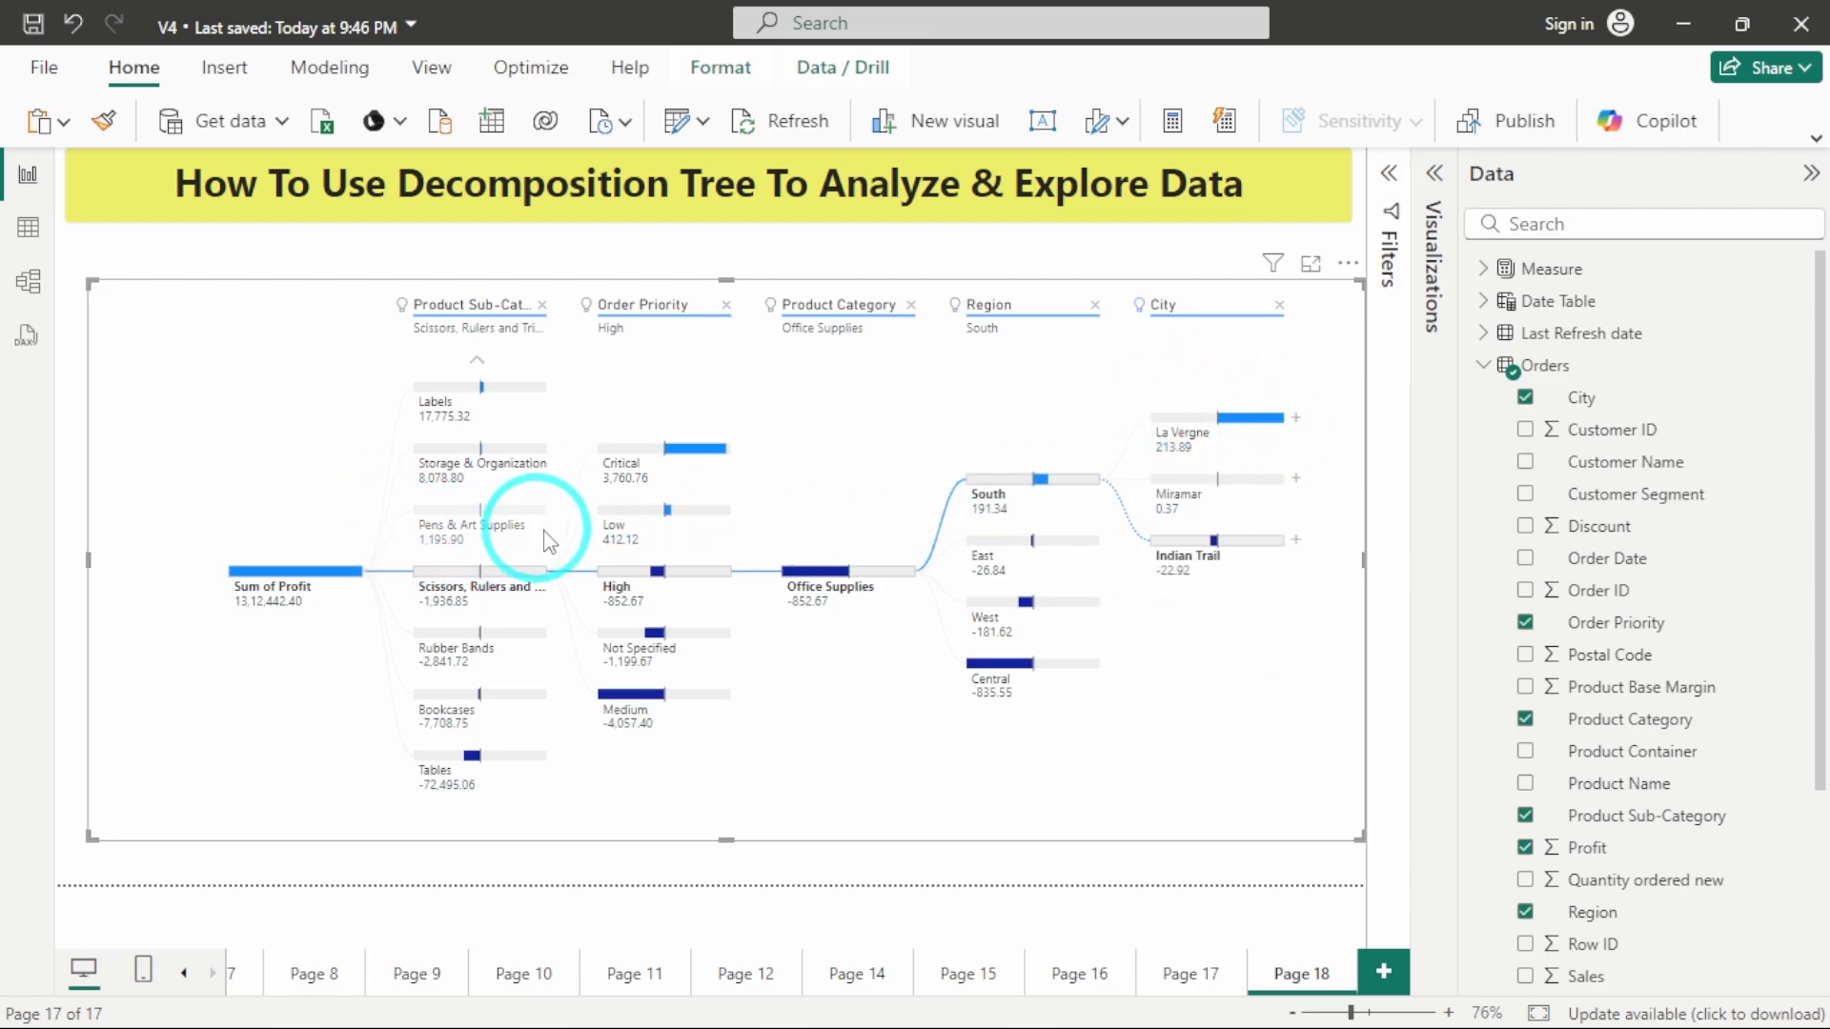
{"action": "left_click", "coordinate": [637, 464]}
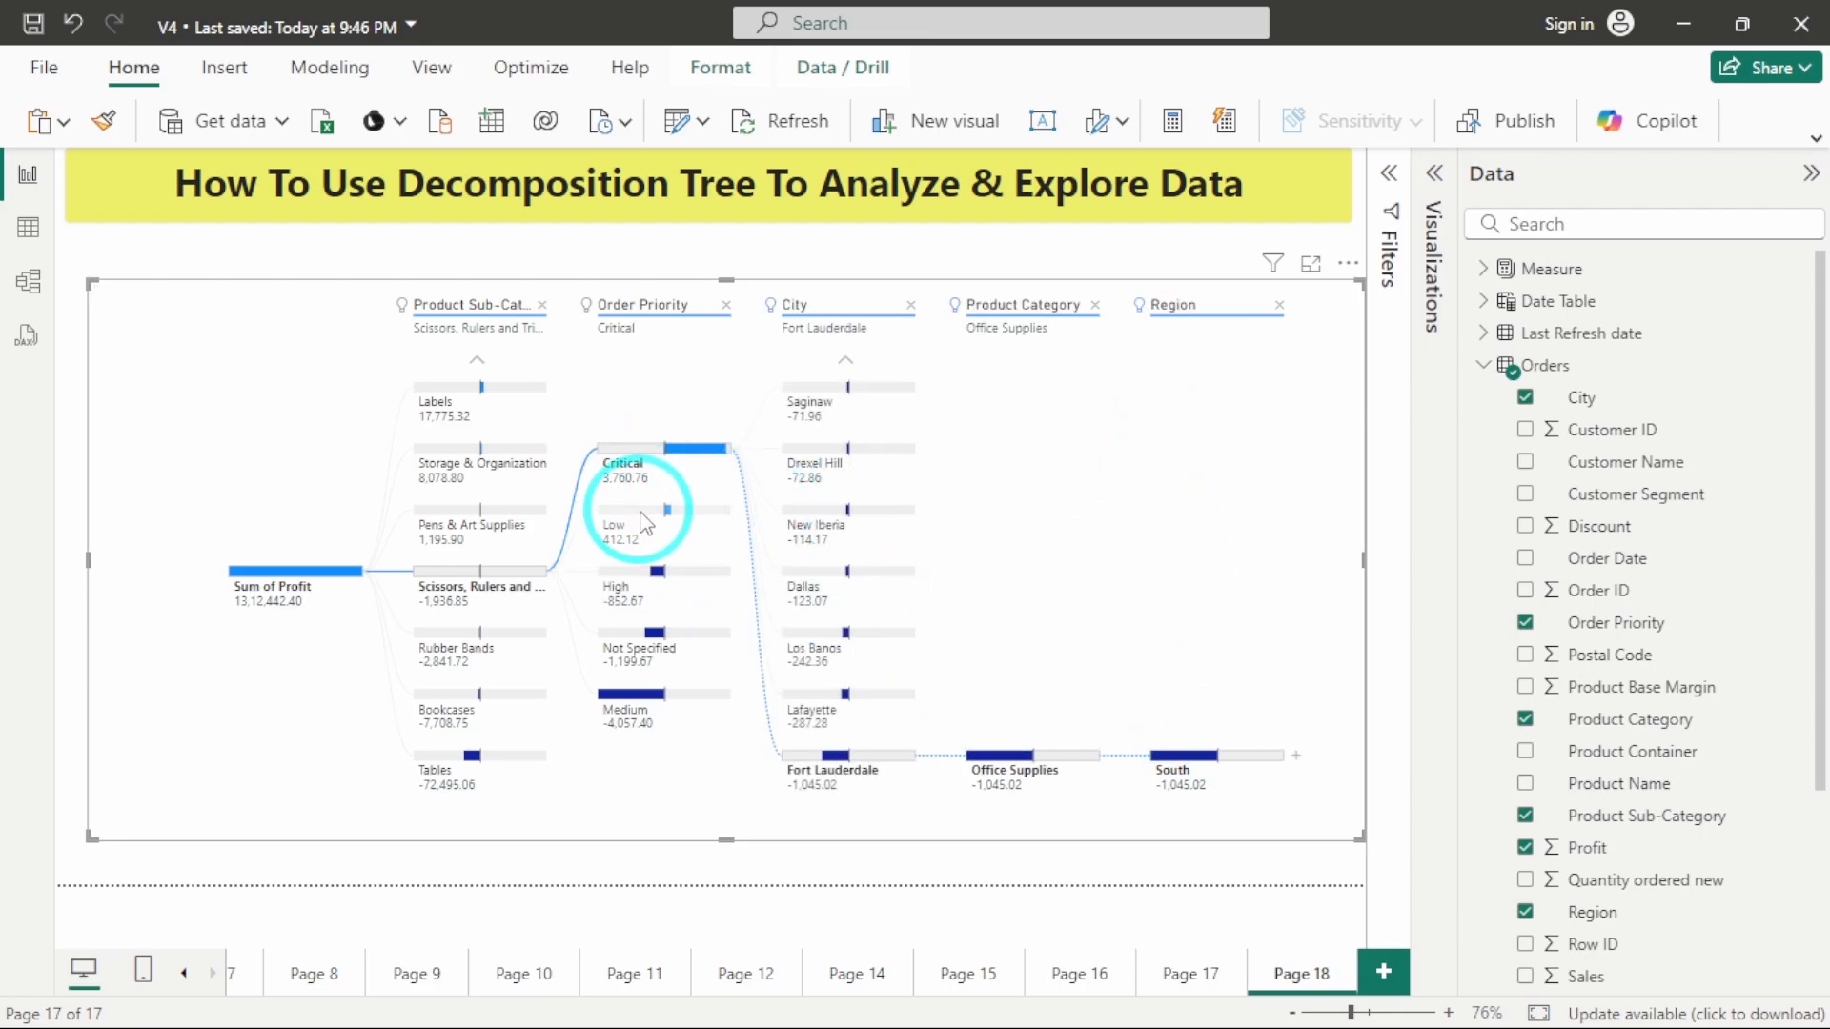
{"action": "mouse_move", "coordinate": [646, 523]}
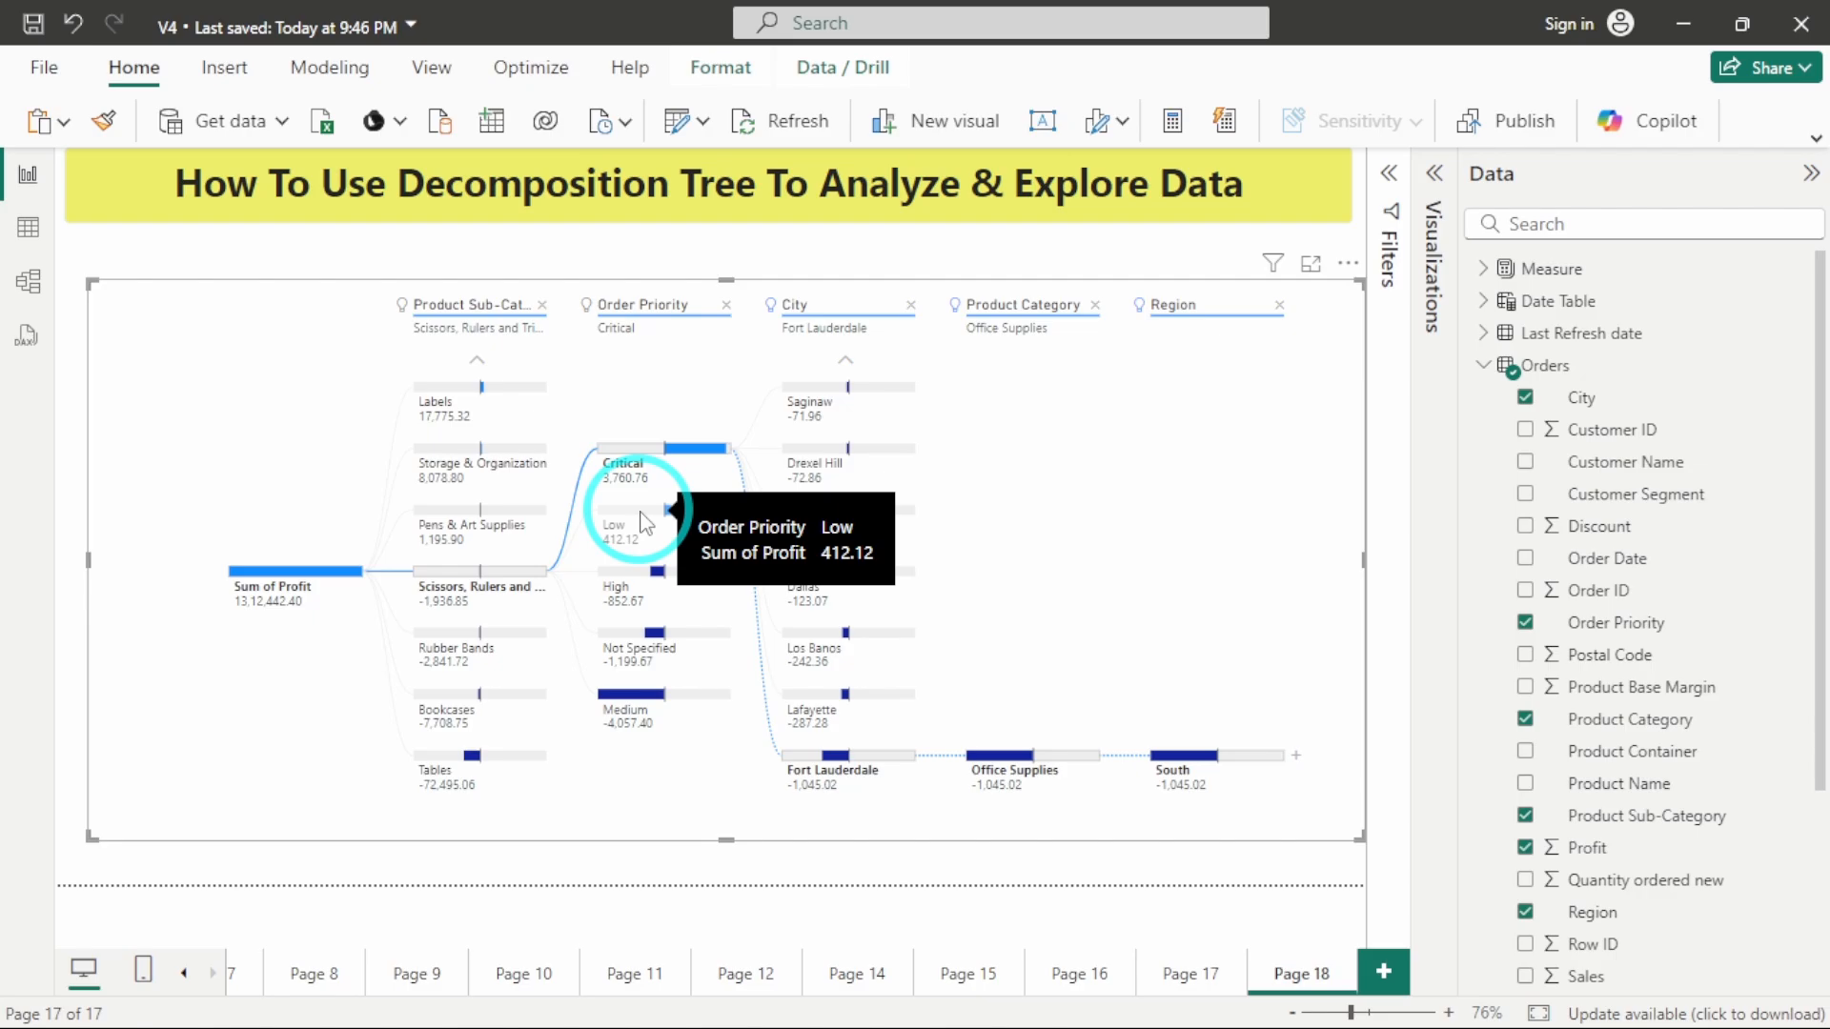